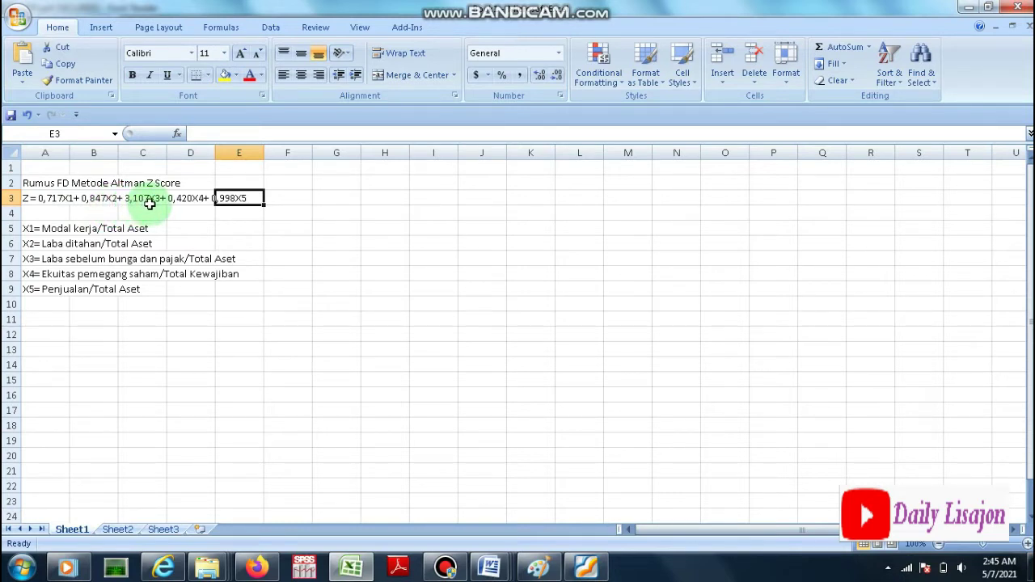
Step: Clear the UNVR company code and its figures from B3:E3 on Sheet2
{"action": "left_click", "coordinate": [209, 199]}
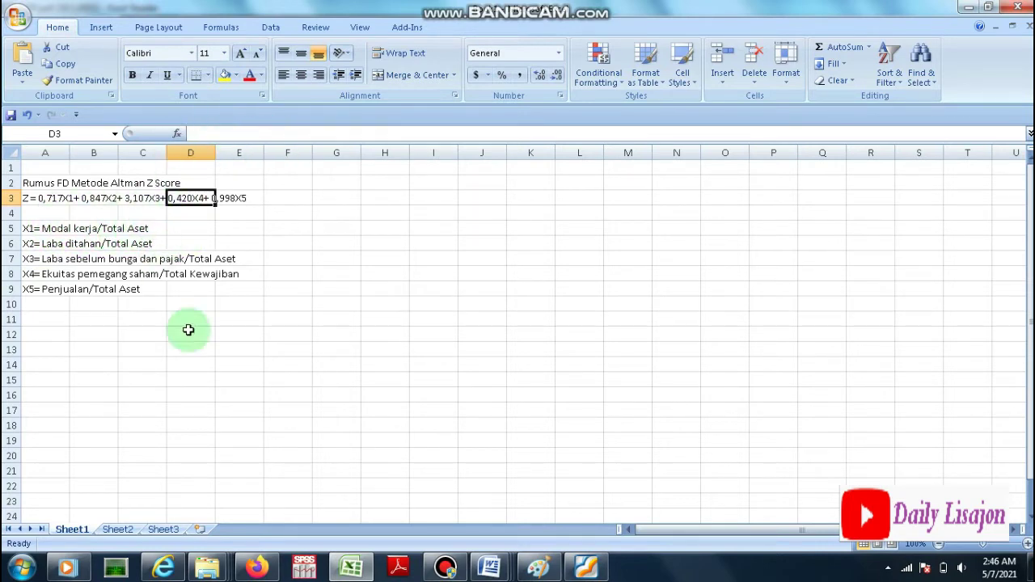
{"action": "left_click", "coordinate": [120, 530]}
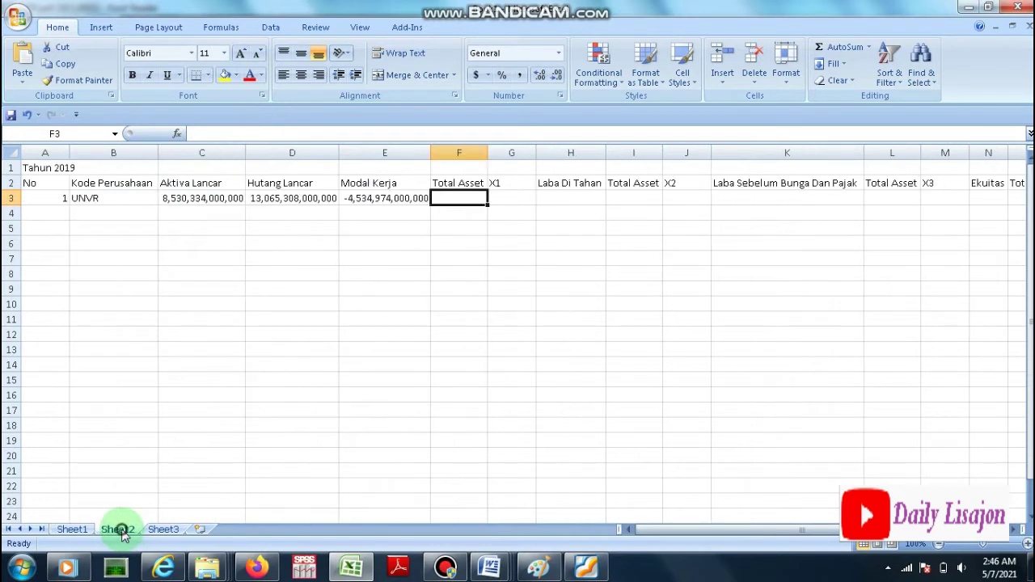
{"action": "left_click_drag", "start_coordinate": [89, 198], "coordinate": [411, 197]}
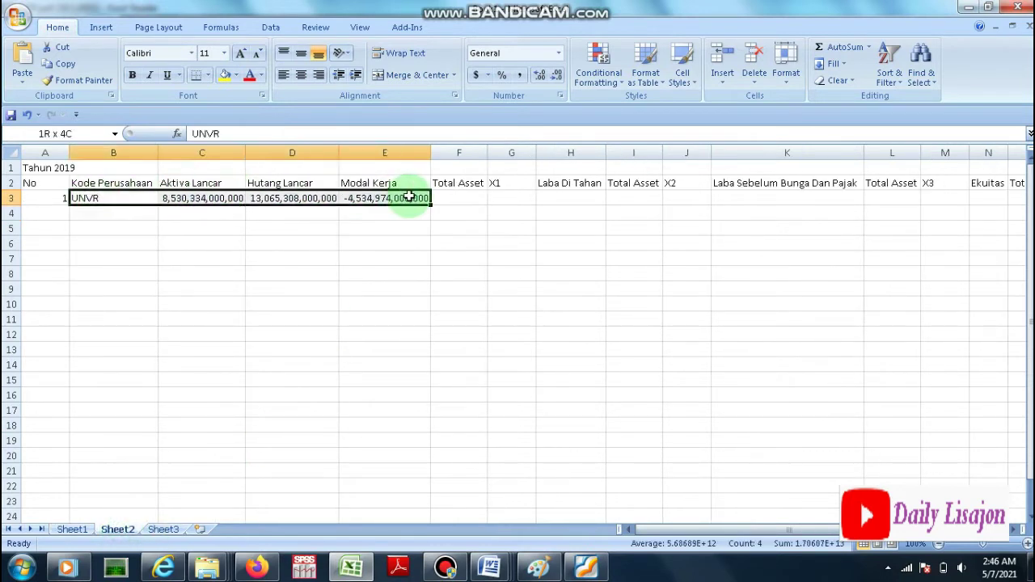
{"action": "key", "text": "Delete"}
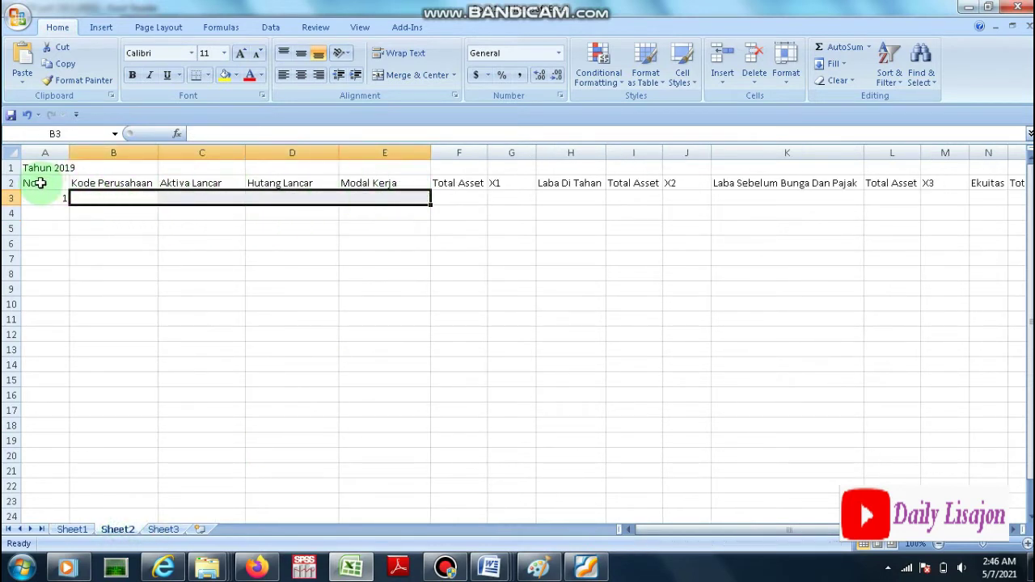
{"action": "left_click", "coordinate": [93, 196]}
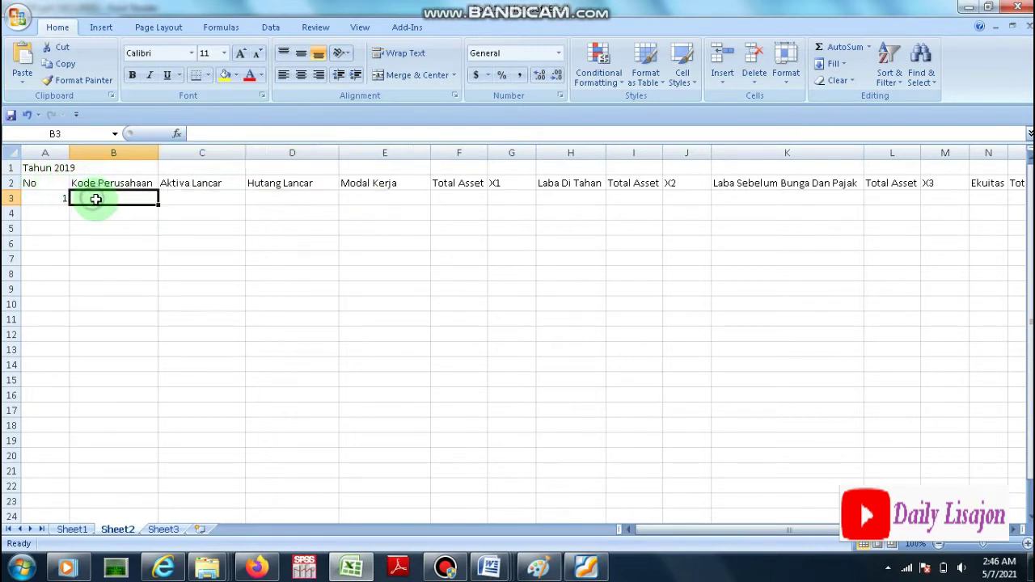
Step: Check the company in the INTP.pdf report in Foxit Reader, and enter INTP as the company code in B3 of the Excel sheet
{"action": "left_click", "coordinate": [31, 182]}
{"action": "type", "text": "No"}
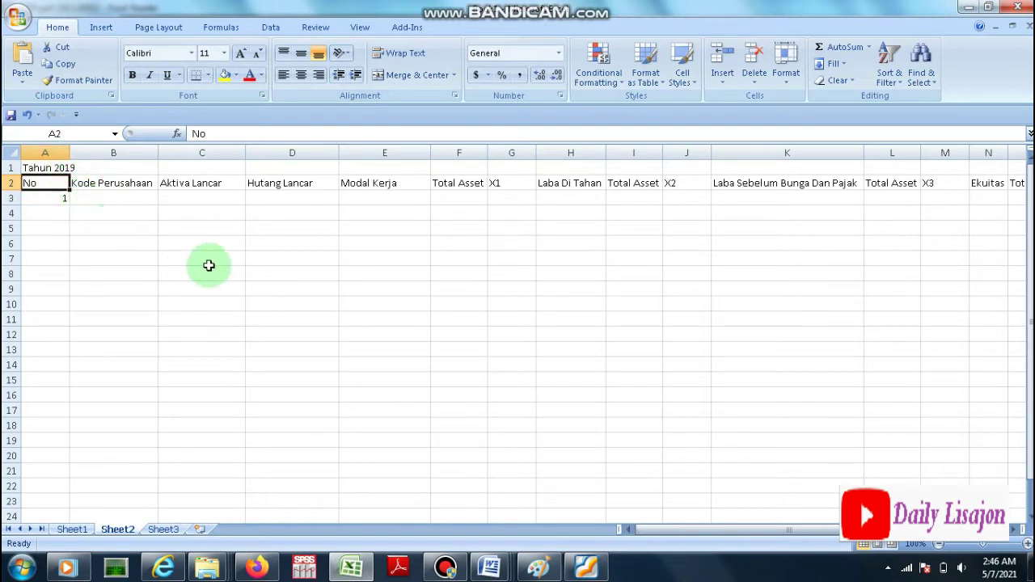
{"action": "left_click", "coordinate": [583, 569]}
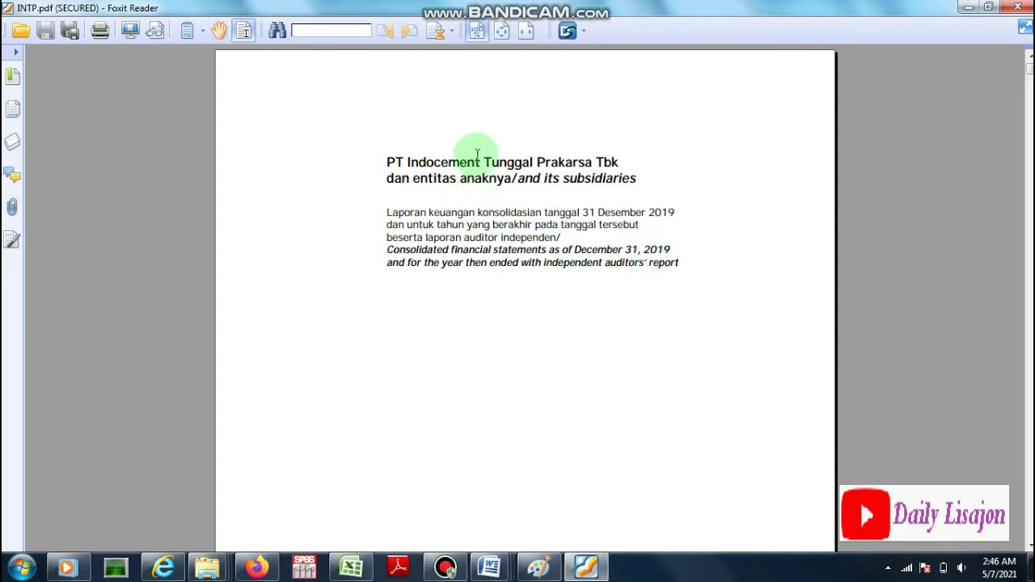
{"action": "left_click", "coordinate": [351, 566]}
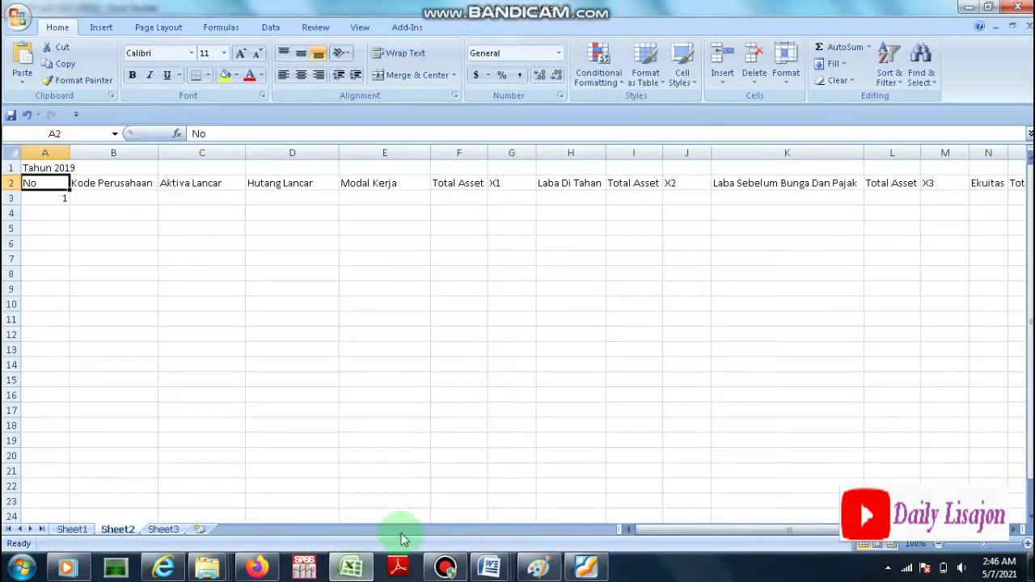
{"action": "left_click", "coordinate": [94, 196]}
{"action": "type", "text": "INTP"}
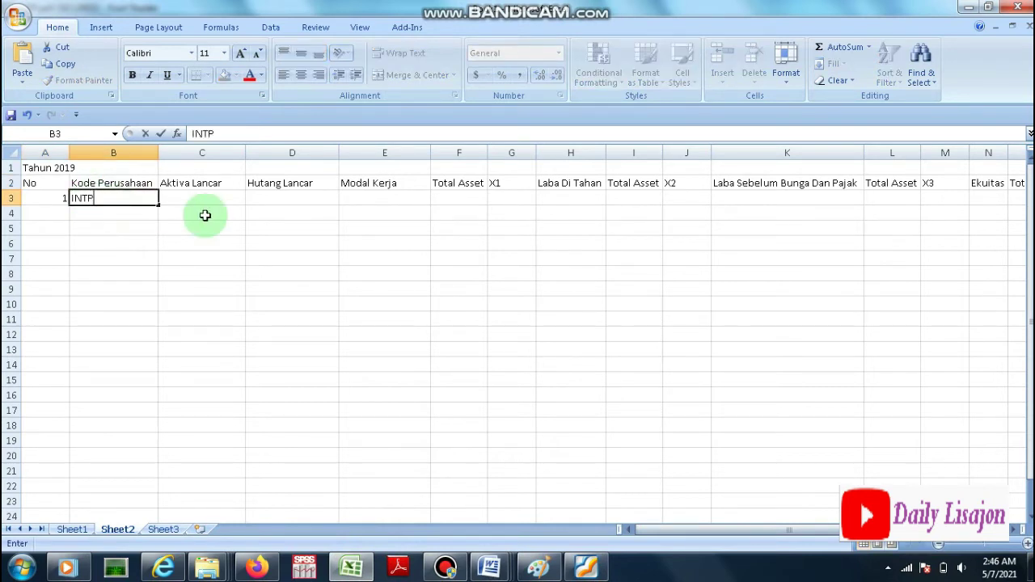
{"action": "key", "text": "Tab"}
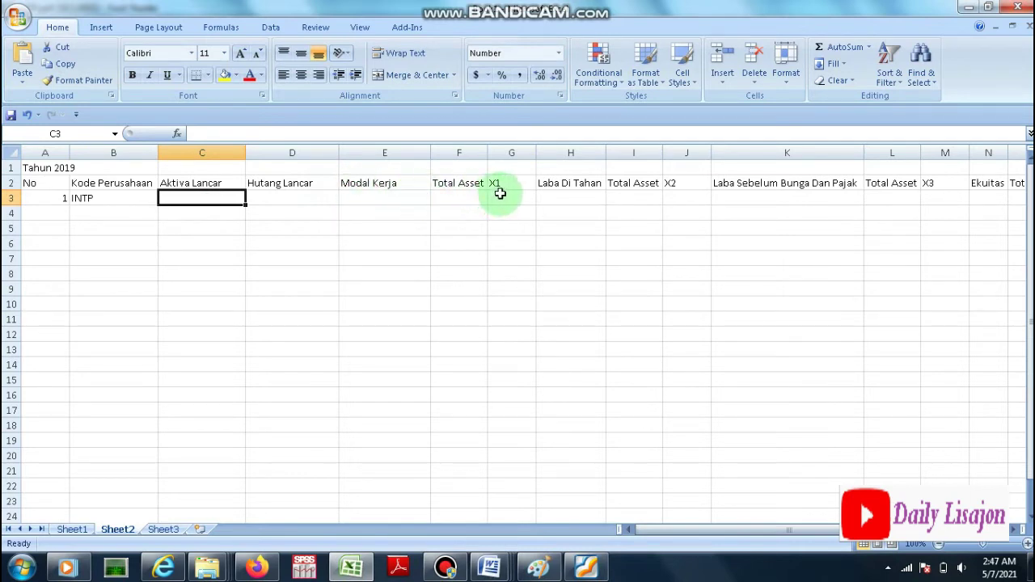
Step: Switch to Foxit Reader and copy the 2019 total current assets figure from the consolidated statement of financial position in INTP.pdf
{"action": "left_click", "coordinate": [373, 195]}
{"action": "left_click", "coordinate": [452, 196]}
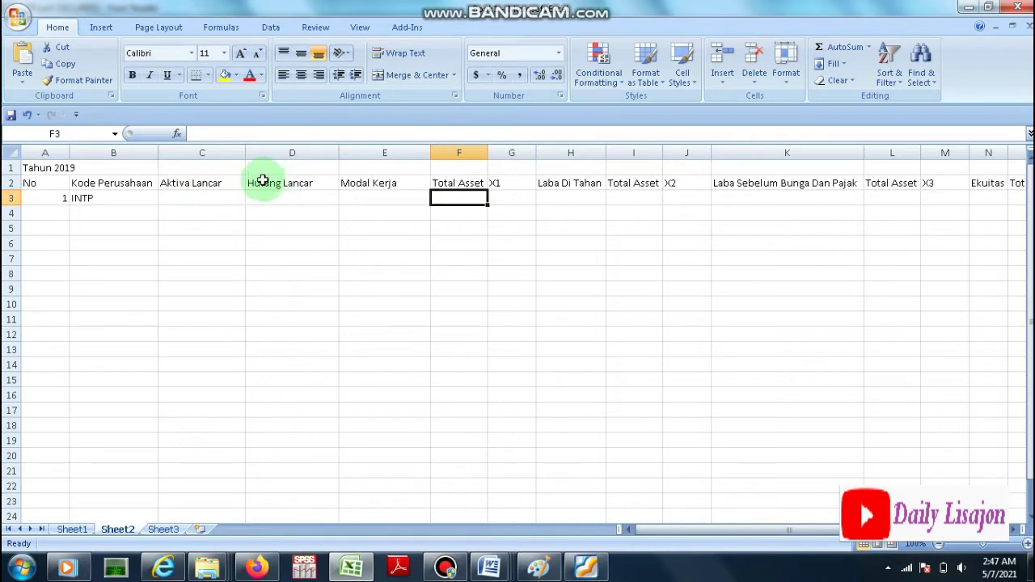
{"action": "left_click", "coordinate": [587, 567]}
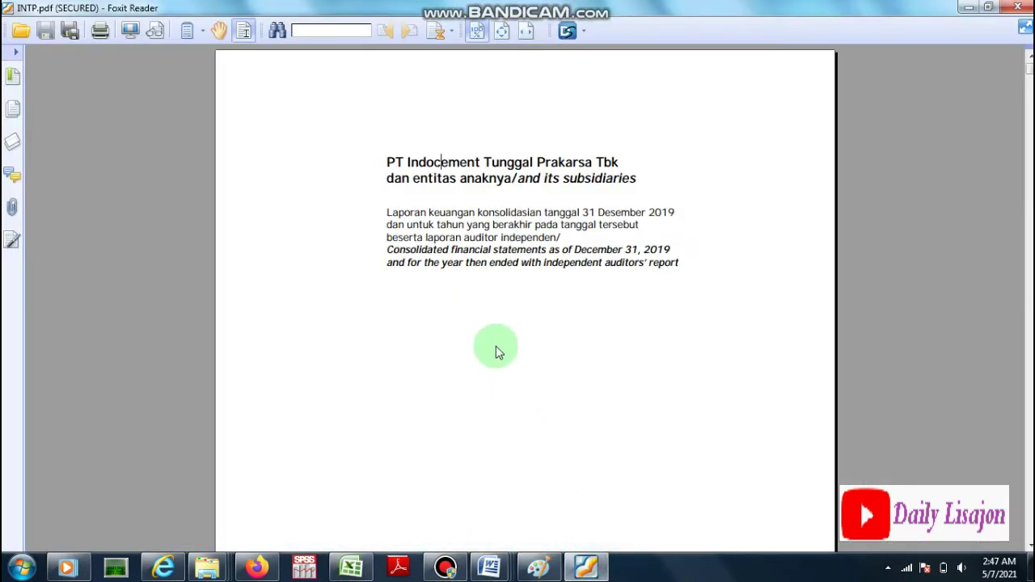
{"action": "scroll", "coordinate": [608, 325], "scroll_direction": "down", "scroll_amount": 20}
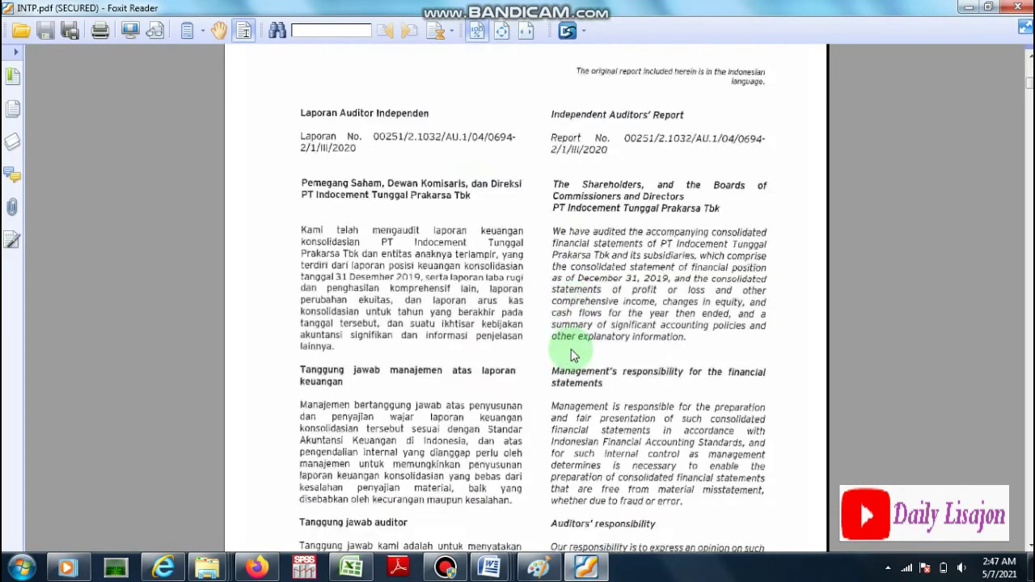
{"action": "scroll", "coordinate": [570, 355], "scroll_direction": "down", "scroll_amount": 10}
{"action": "scroll", "coordinate": [548, 351], "scroll_direction": "up", "scroll_amount": 8}
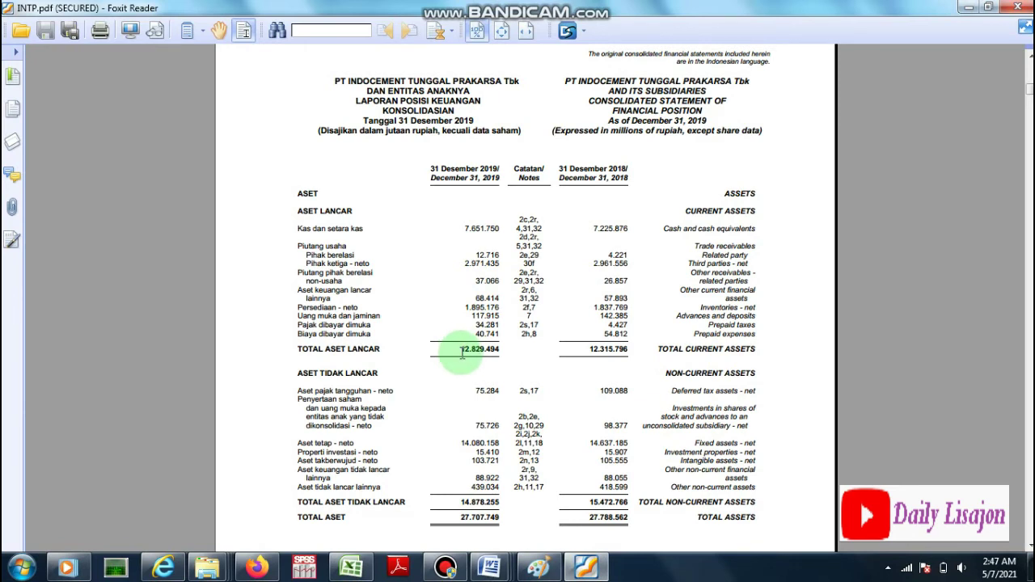
{"action": "left_click_drag", "start_coordinate": [461, 350], "coordinate": [503, 350]}
{"action": "key", "text": "ctrl+c"}
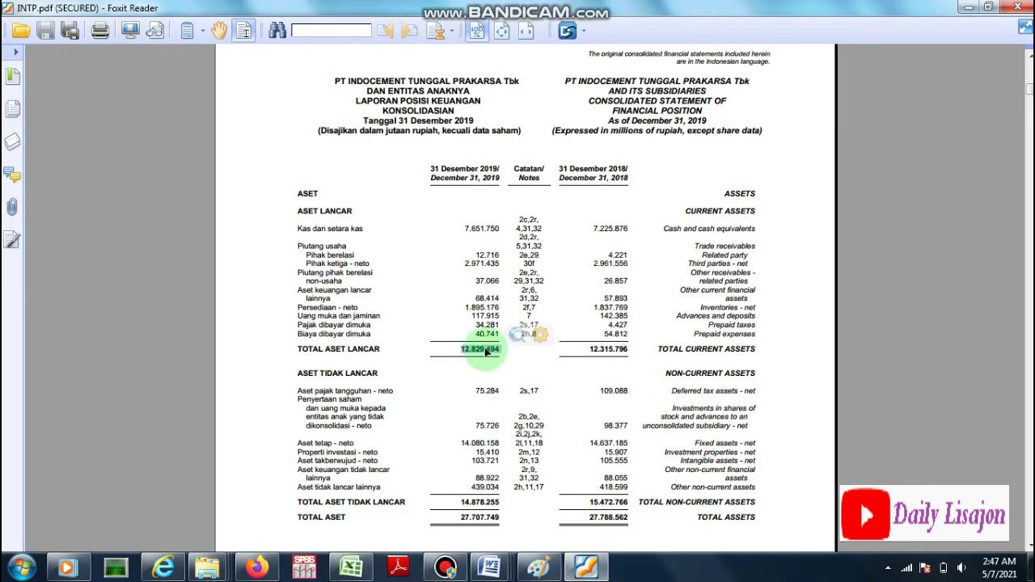
{"action": "right_click", "coordinate": [486, 351]}
{"action": "left_click", "coordinate": [503, 356]}
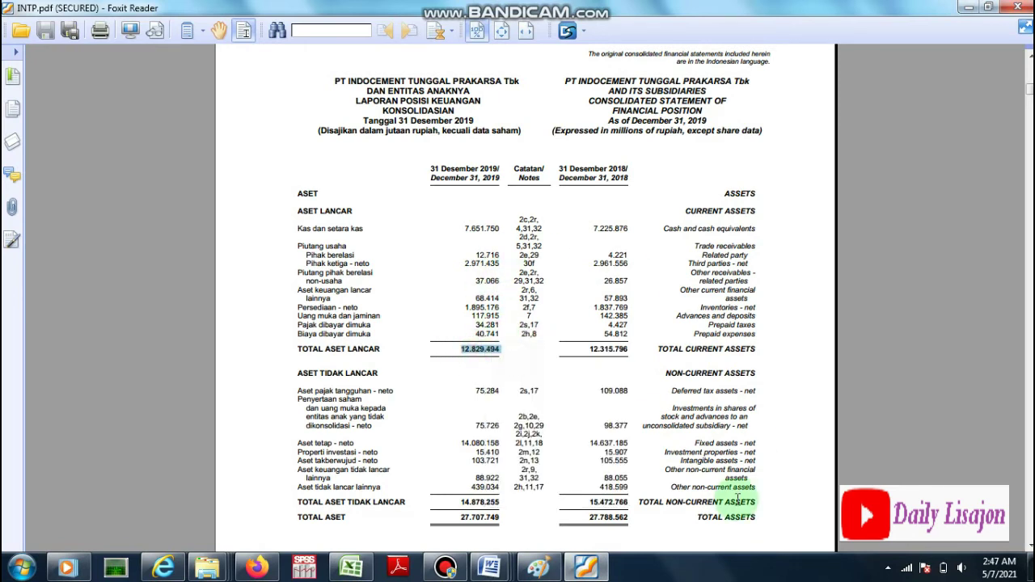
{"action": "left_click", "coordinate": [489, 570]}
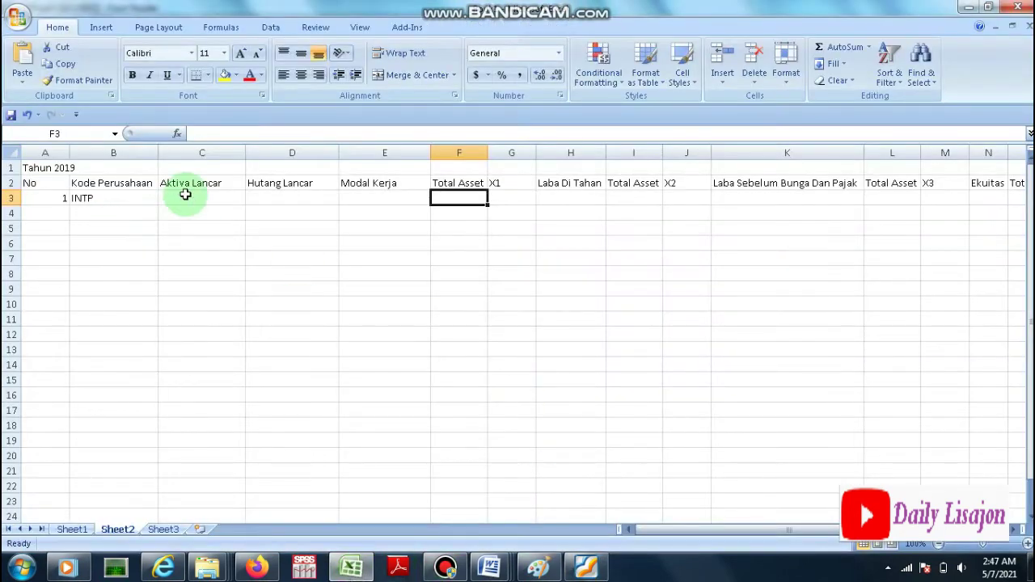
{"action": "right_click", "coordinate": [187, 199]}
{"action": "left_click", "coordinate": [222, 236]}
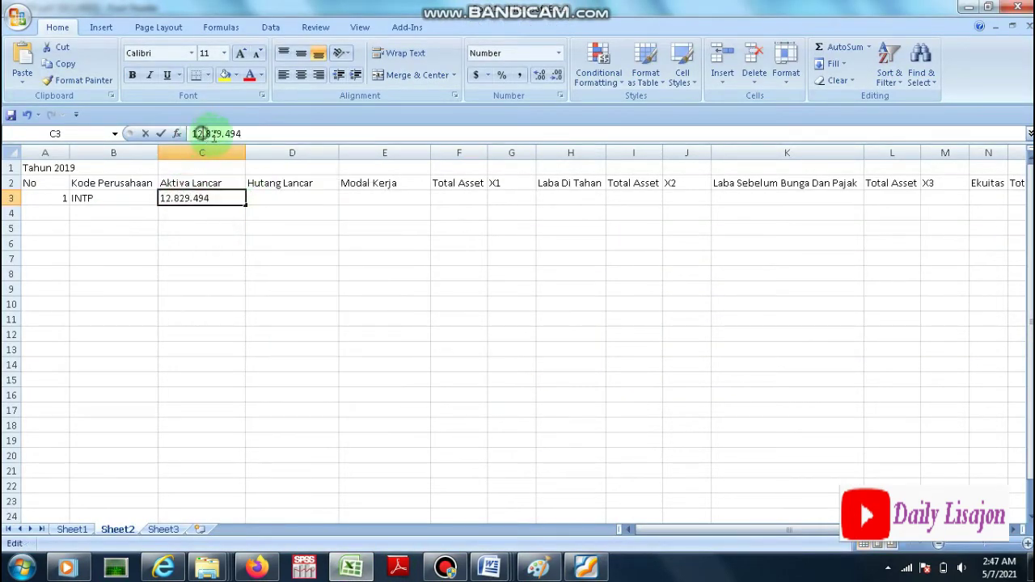
{"action": "left_click", "coordinate": [257, 134]}
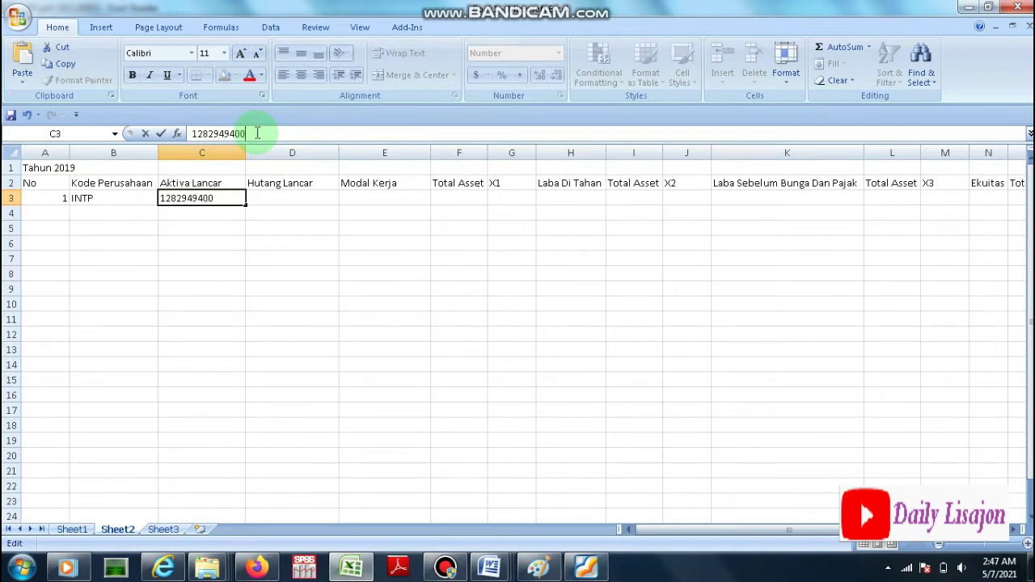
{"action": "type", "text": "000000"}
{"action": "key", "text": "Return"}
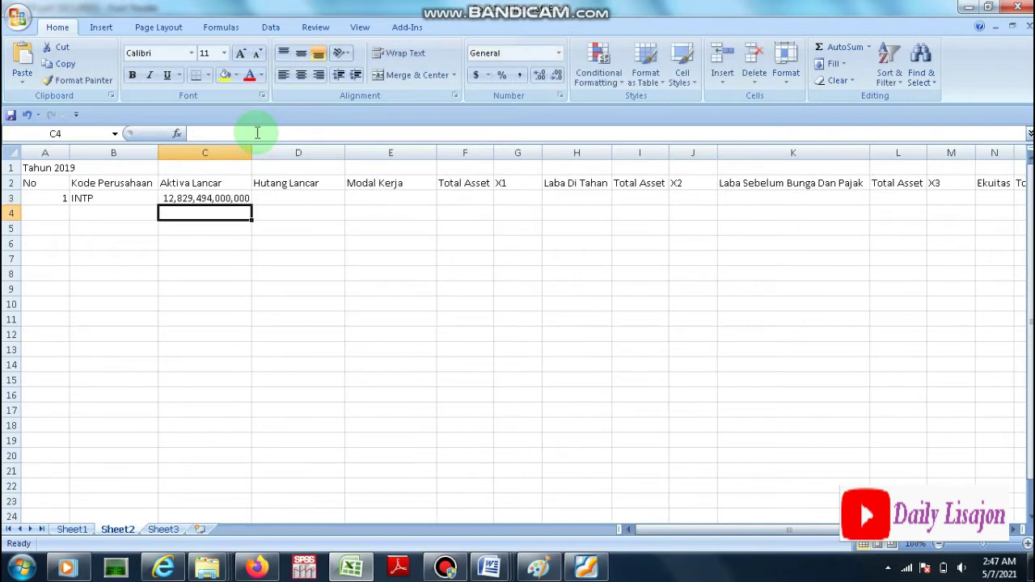
Step: Switch to Foxit Reader and copy the 2019 total current liabilities figure from the INTP.pdf statement of financial position
{"action": "left_click", "coordinate": [284, 199]}
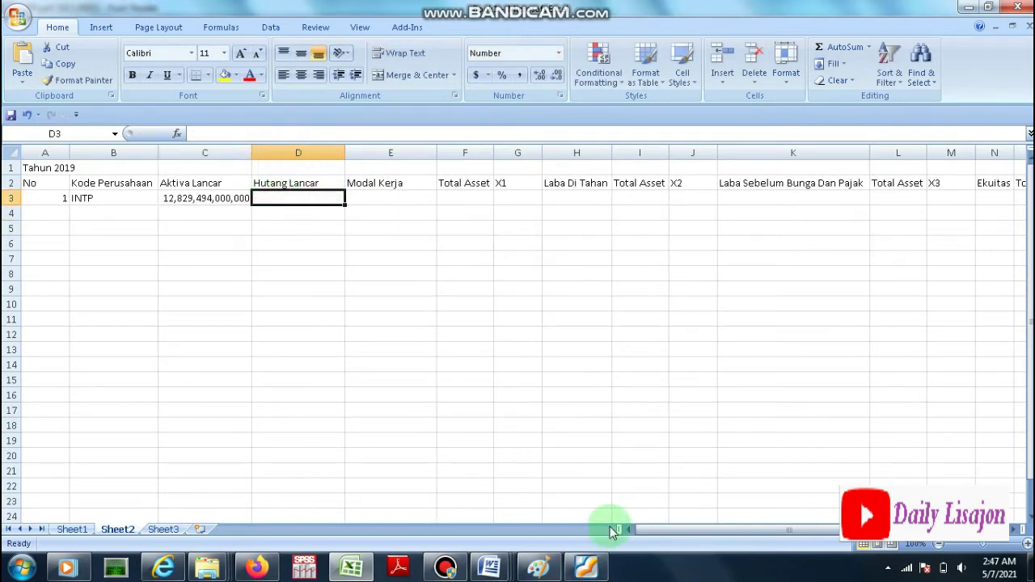
{"action": "left_click", "coordinate": [587, 566]}
{"action": "scroll", "coordinate": [465, 393], "scroll_direction": "down", "scroll_amount": 10}
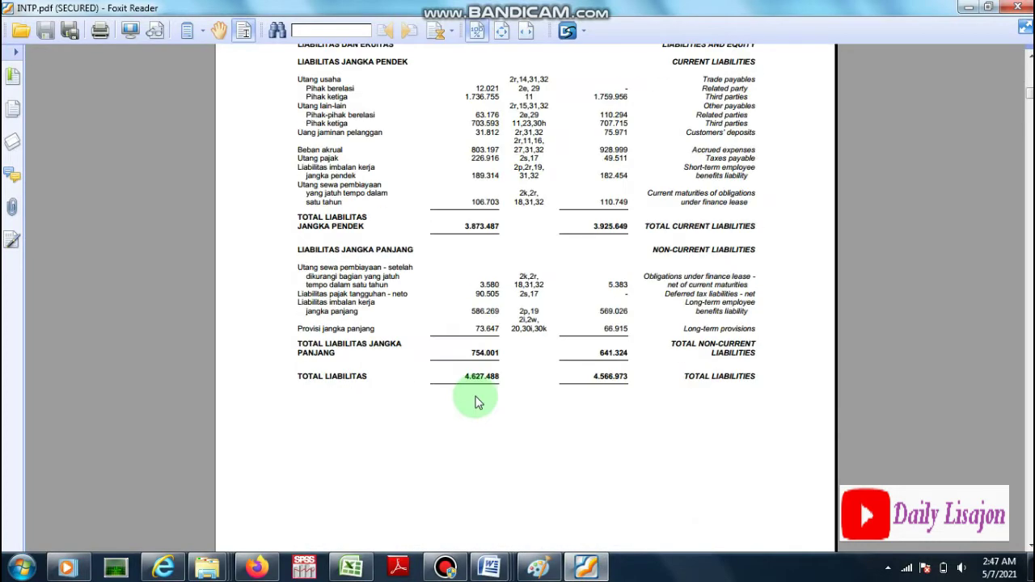
{"action": "scroll", "coordinate": [483, 409], "scroll_direction": "up", "scroll_amount": 5}
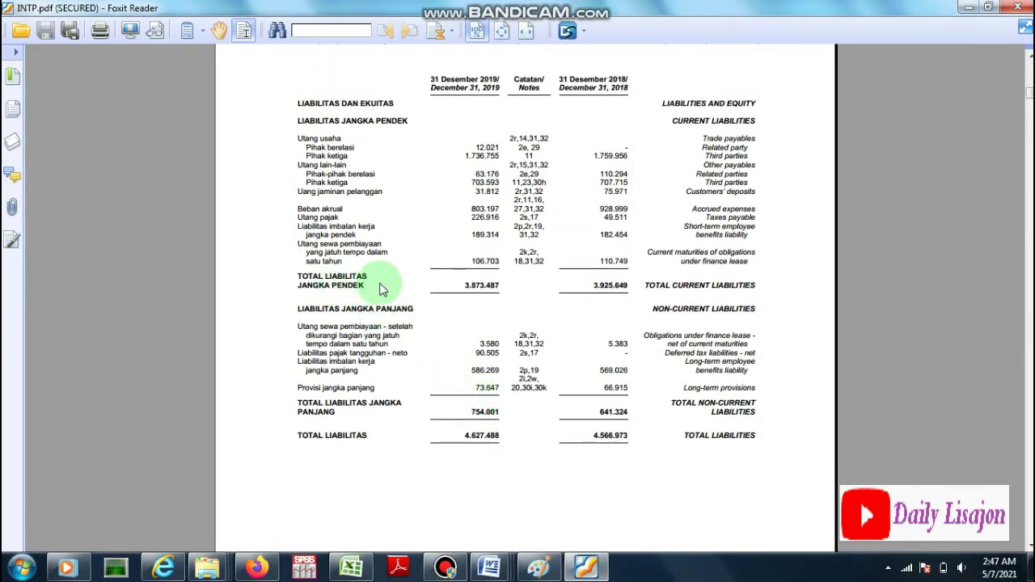
{"action": "left_click_drag", "start_coordinate": [458, 285], "coordinate": [504, 285]}
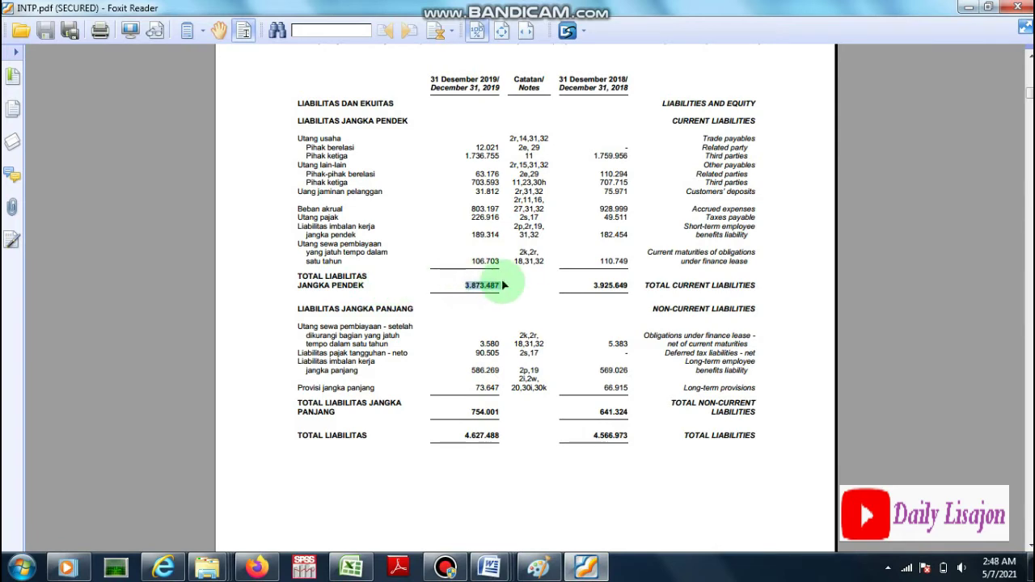
{"action": "right_click", "coordinate": [495, 284]}
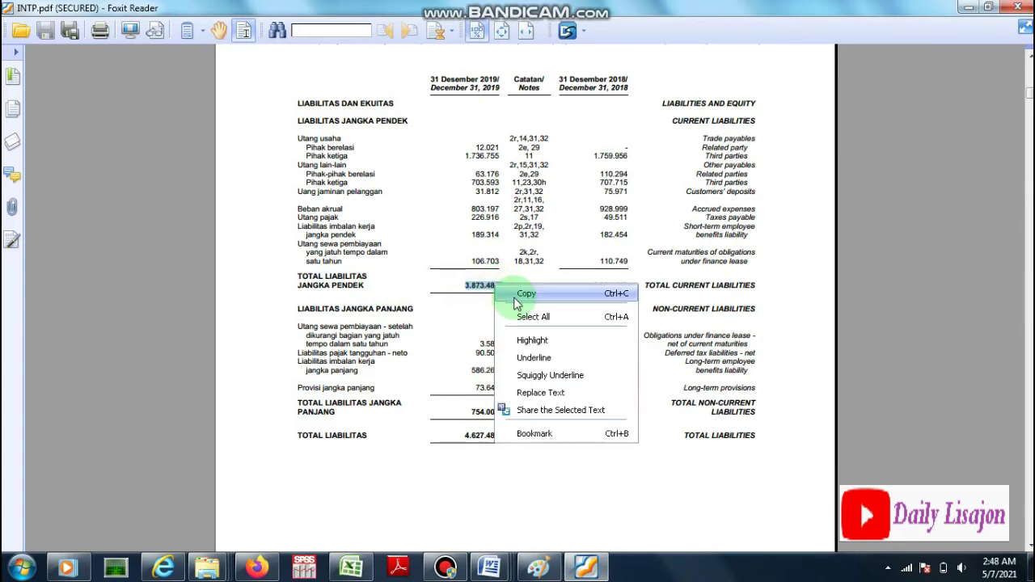
{"action": "left_click", "coordinate": [524, 293]}
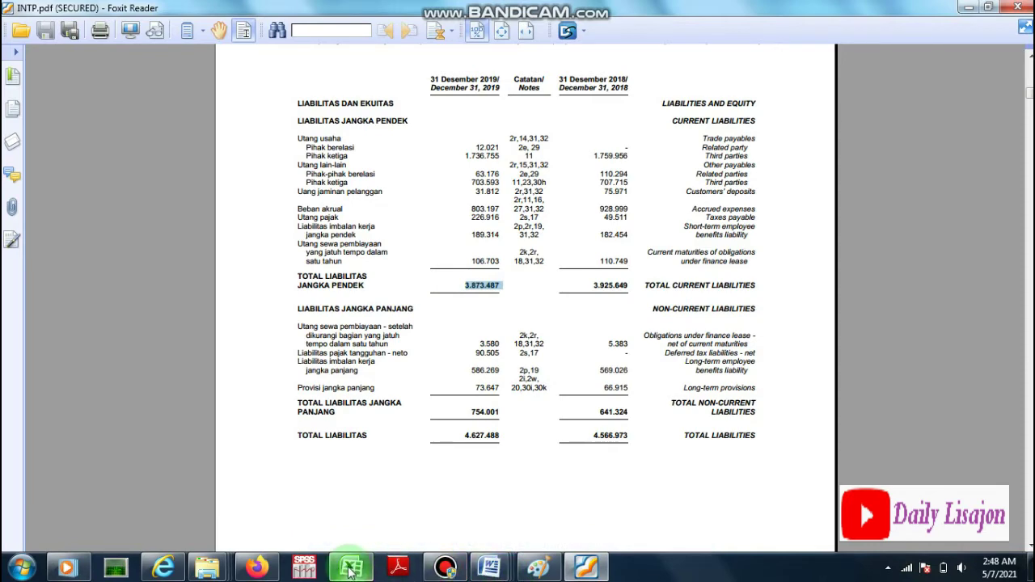
{"action": "left_click", "coordinate": [351, 568]}
{"action": "right_click", "coordinate": [308, 196]}
{"action": "left_click", "coordinate": [334, 239]}
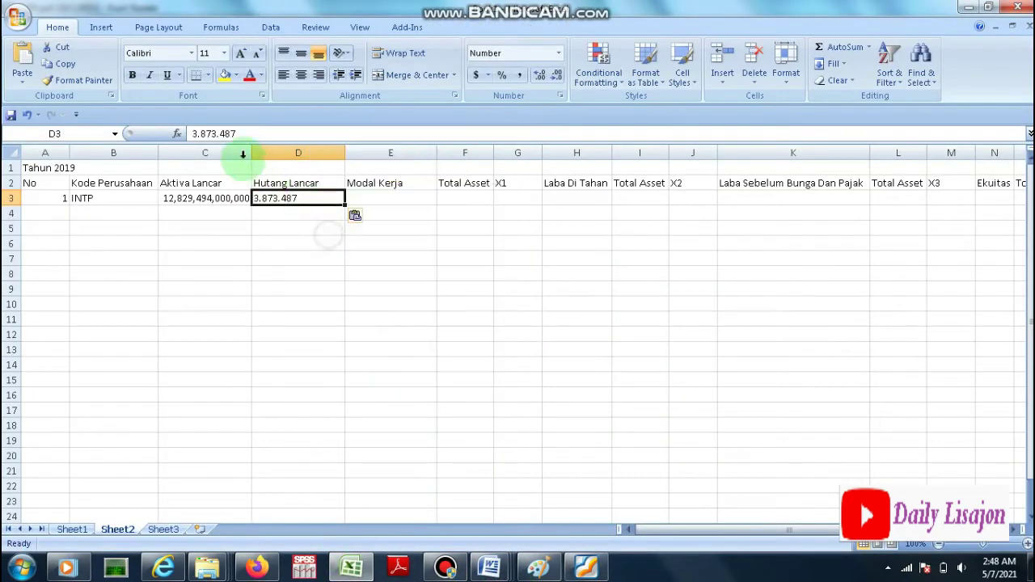
{"action": "left_click", "coordinate": [202, 133]}
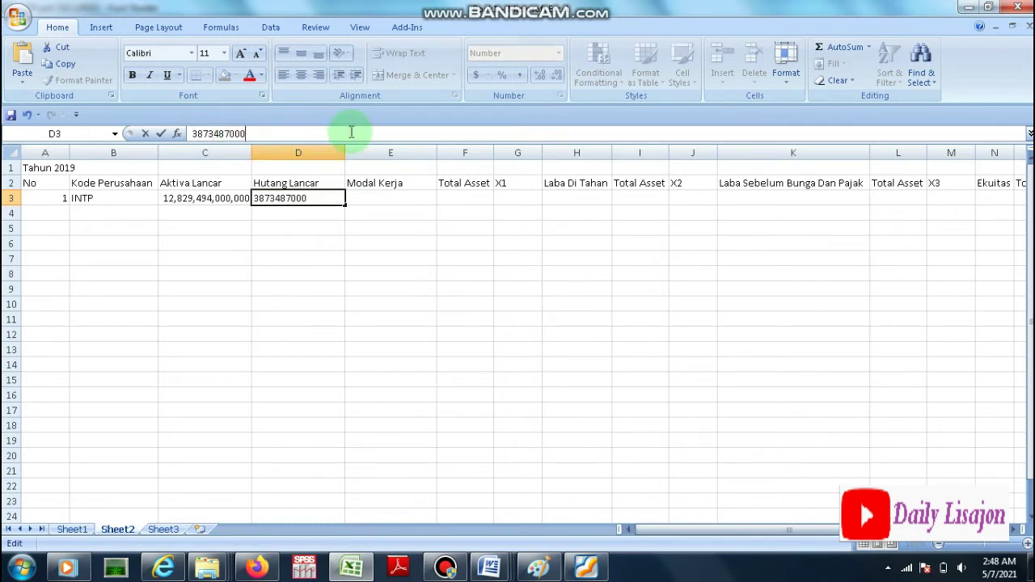
{"action": "key", "text": "Return"}
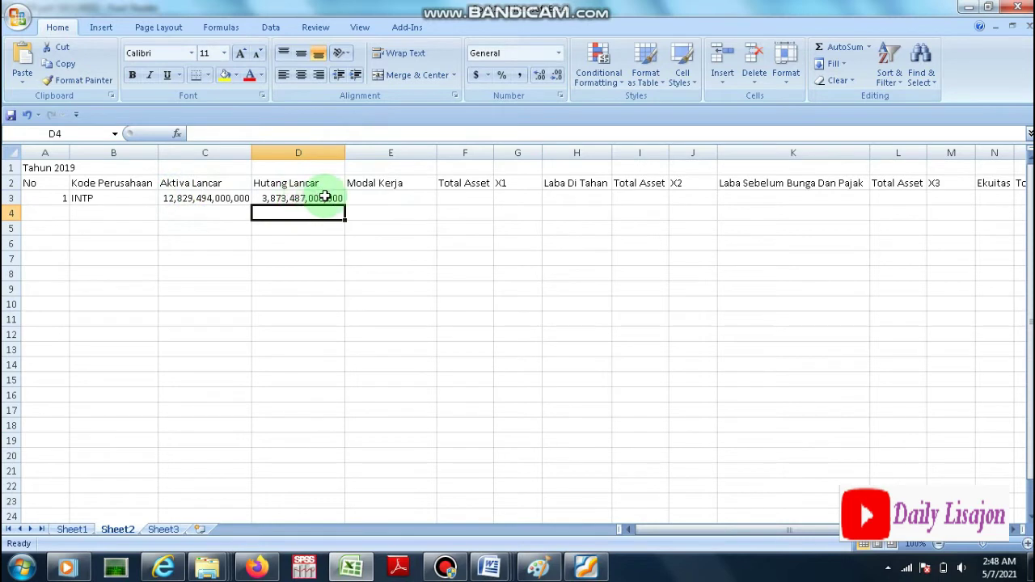
Step: Calculate Modal Kerja in E3 as Aktiva Lancar minus Hutang Lancar with the formula =C3-D3
{"action": "left_click", "coordinate": [398, 196]}
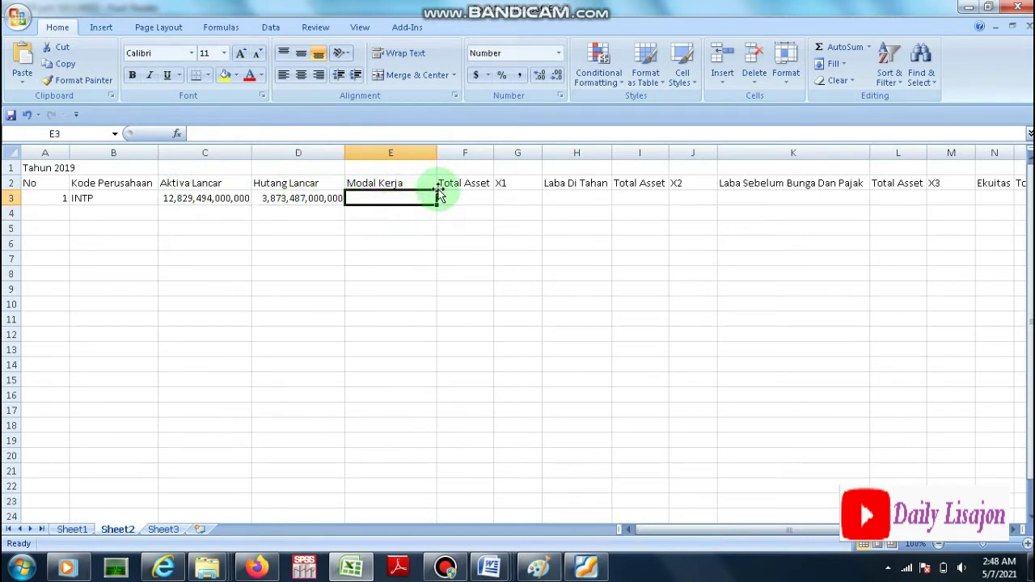
{"action": "type", "text": "="}
{"action": "left_click", "coordinate": [224, 197]}
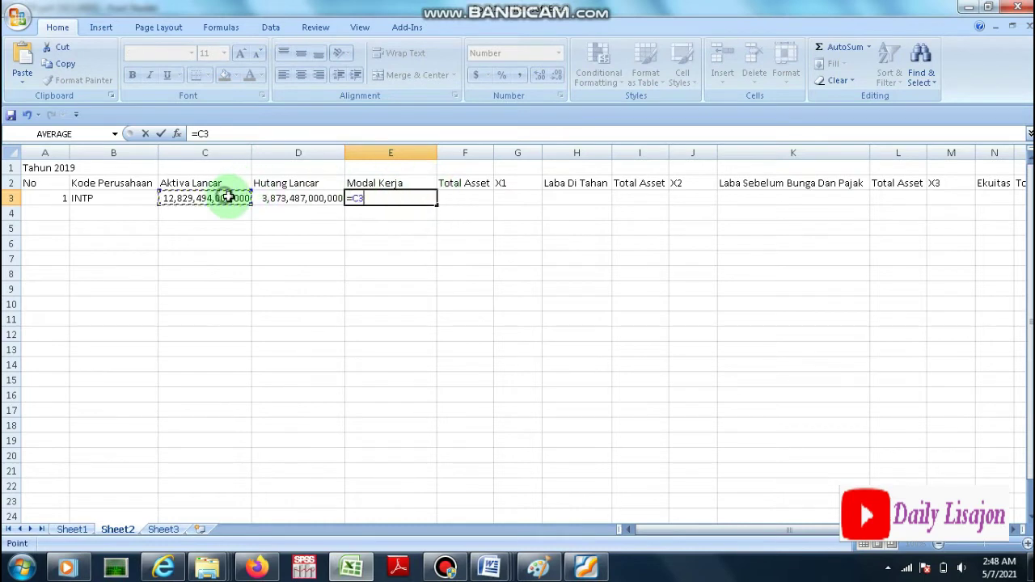
{"action": "type", "text": "-"}
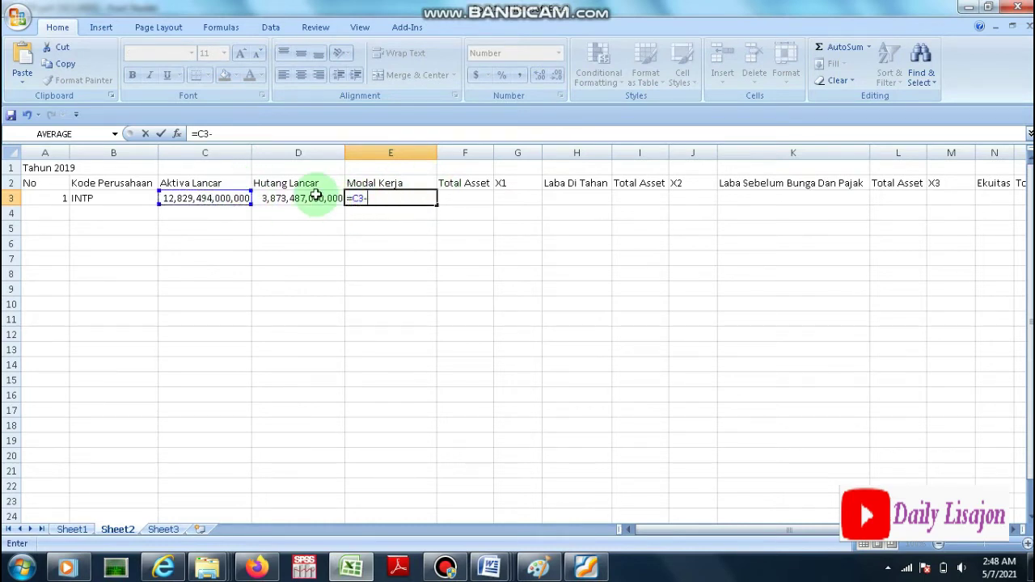
{"action": "left_click", "coordinate": [314, 199]}
{"action": "key", "text": "Return"}
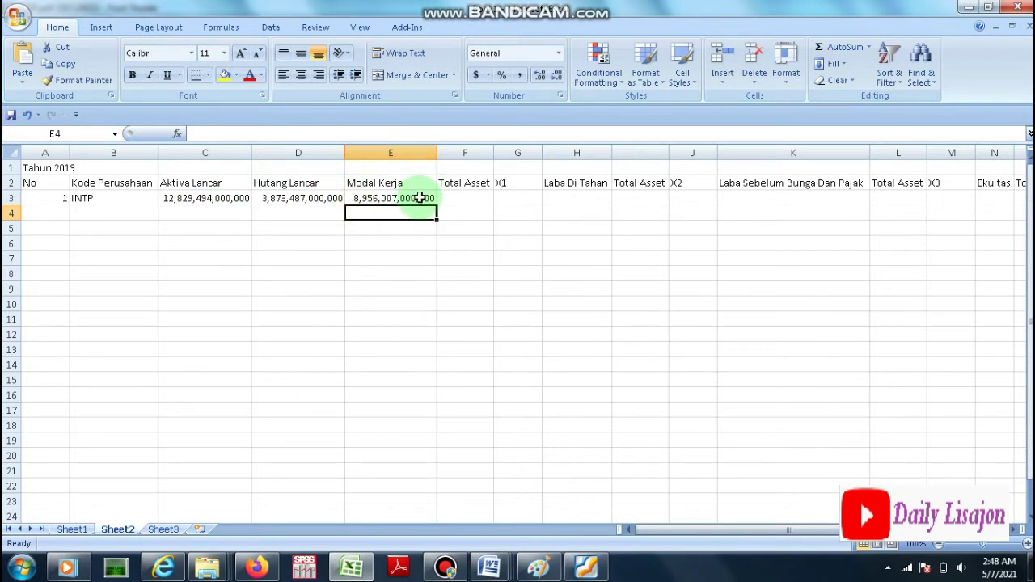
Step: Switch to Foxit Reader and copy the 2019 total assets figure from the INTP.pdf statement of financial position
{"action": "left_click", "coordinate": [474, 198]}
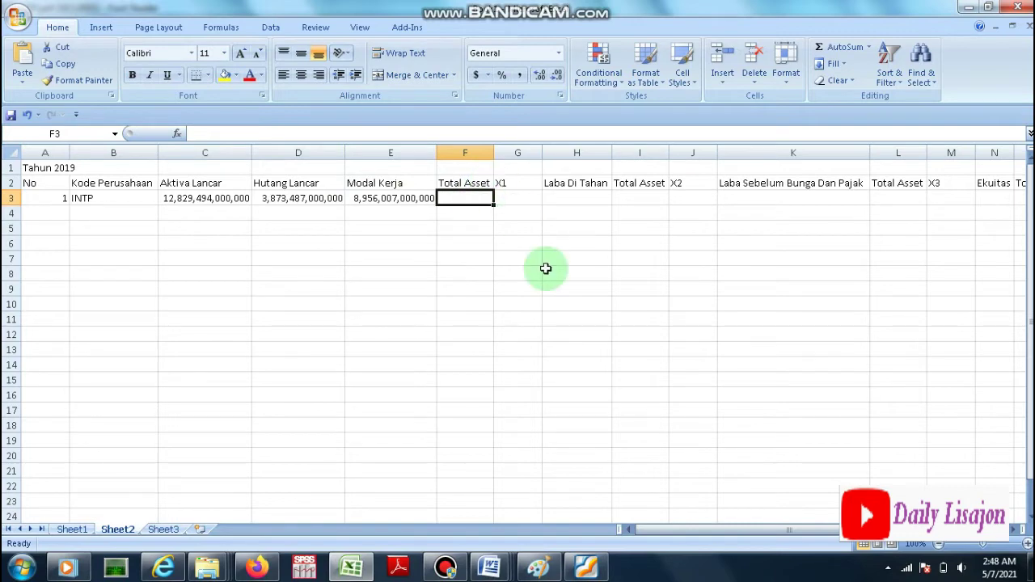
{"action": "left_click", "coordinate": [588, 567]}
{"action": "scroll", "coordinate": [474, 348], "scroll_direction": "up", "scroll_amount": 10}
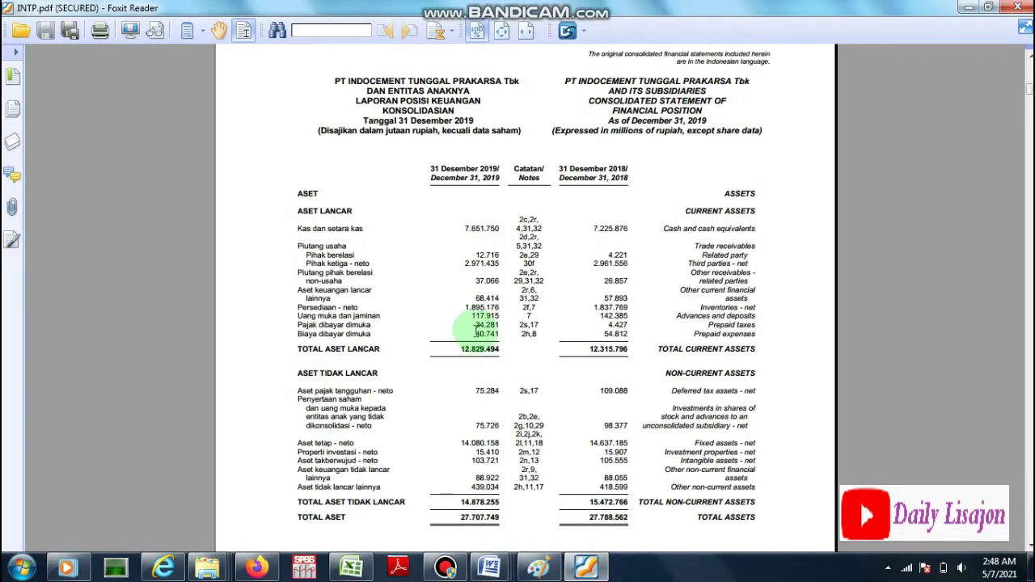
{"action": "scroll", "coordinate": [467, 340], "scroll_direction": "down", "scroll_amount": 3}
{"action": "left_click_drag", "start_coordinate": [458, 338], "coordinate": [492, 335]}
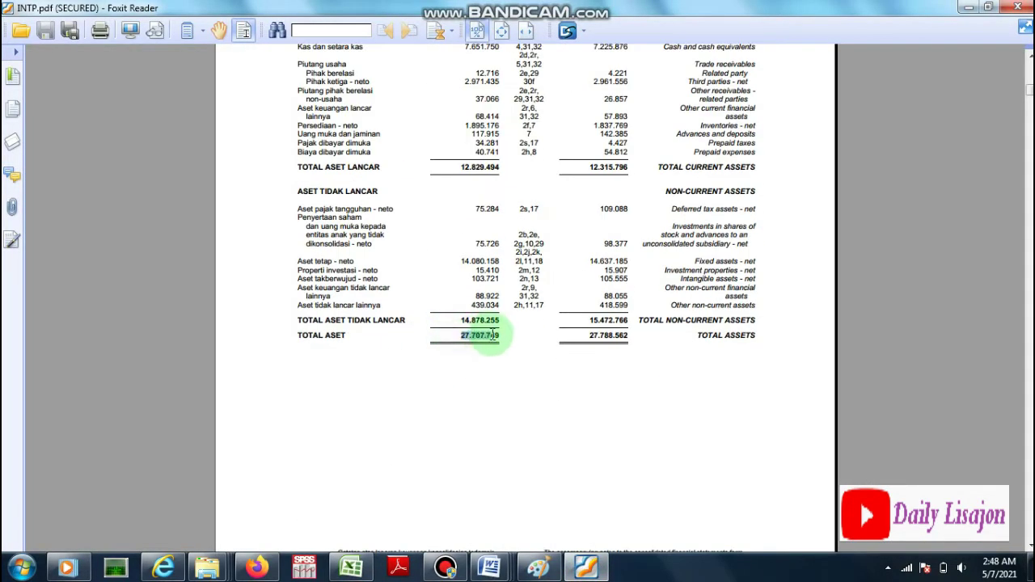
{"action": "right_click", "coordinate": [500, 336]}
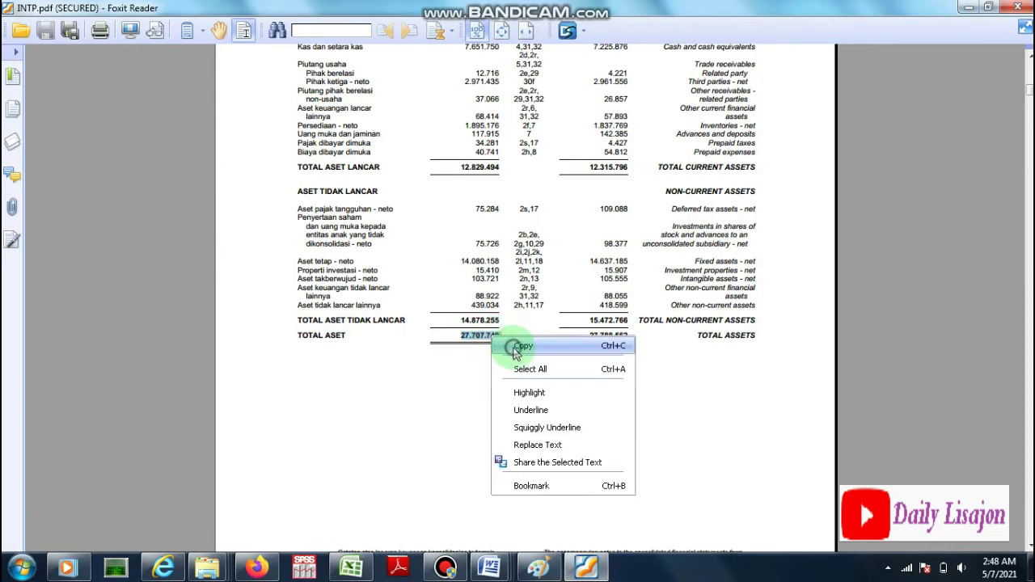
{"action": "left_click", "coordinate": [515, 348]}
{"action": "right_click", "coordinate": [465, 201]}
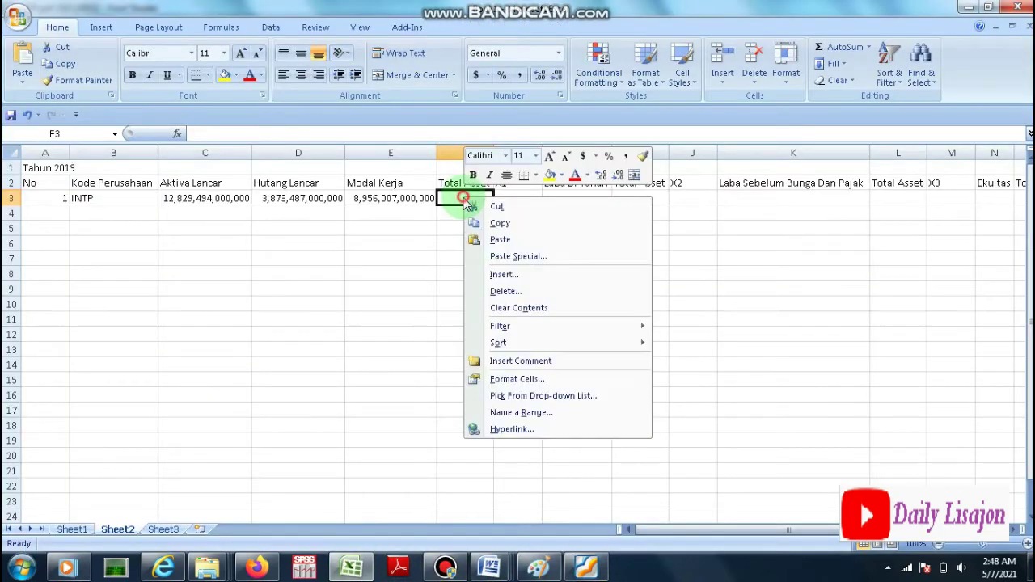
{"action": "left_click", "coordinate": [489, 238]}
{"action": "left_click", "coordinate": [204, 133]}
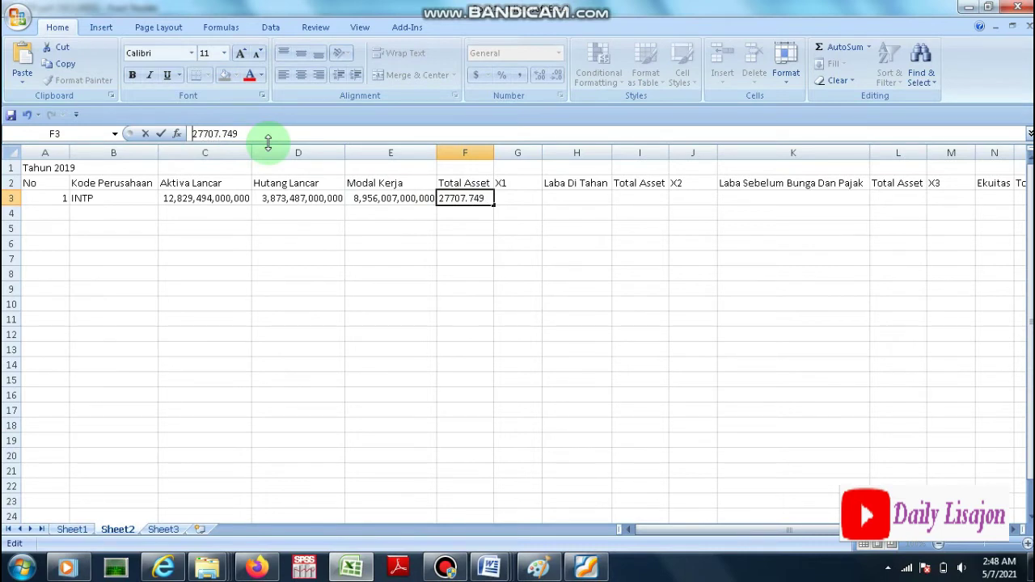
{"action": "left_click", "coordinate": [224, 133]}
{"action": "key", "text": "BackSpace"}
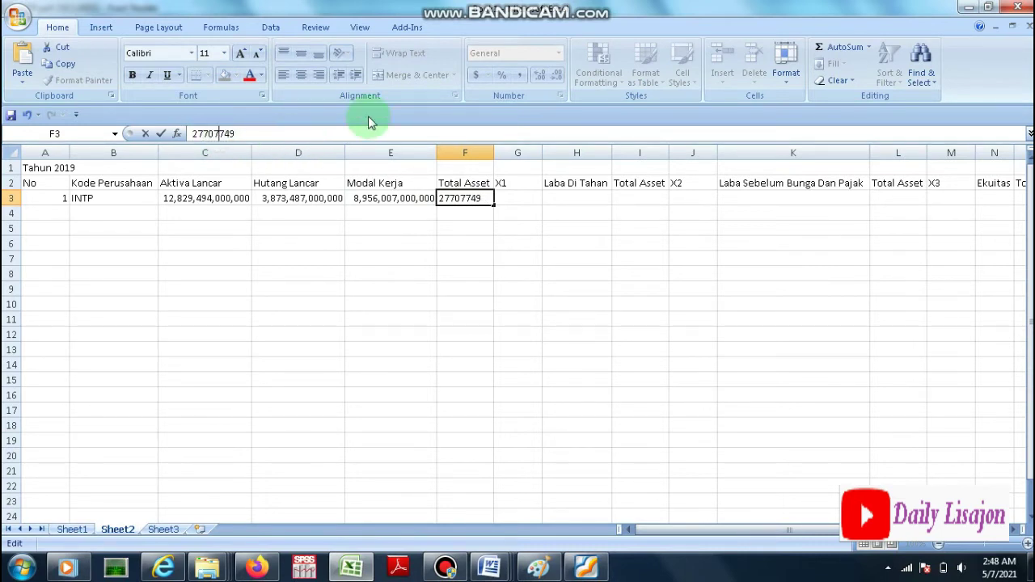
{"action": "left_click", "coordinate": [267, 133]}
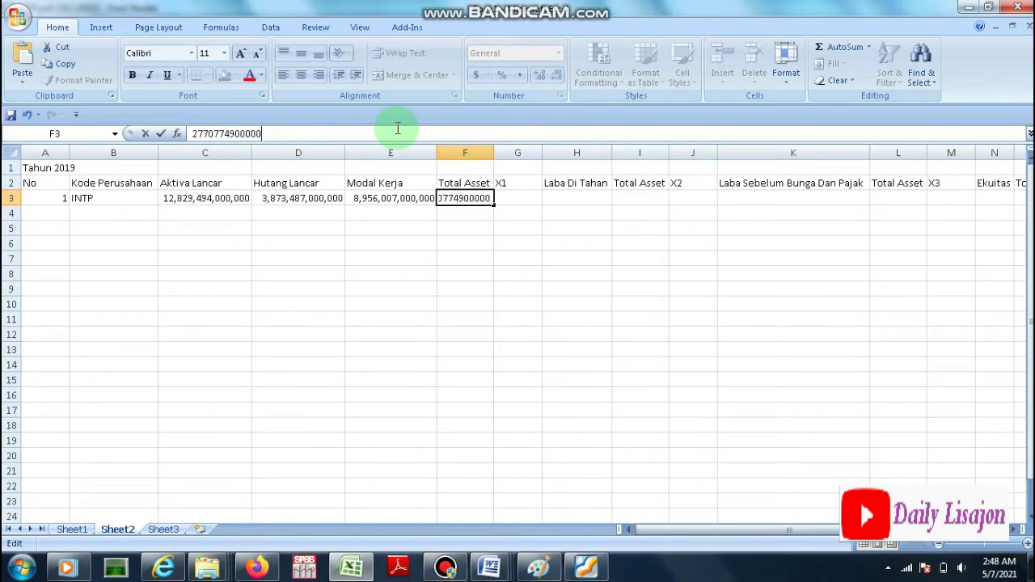
{"action": "key", "text": "Return"}
Step: Copy the number format from Modal Kerja cell E3 to F3 and fit column F to its contents
{"action": "left_click", "coordinate": [413, 198]}
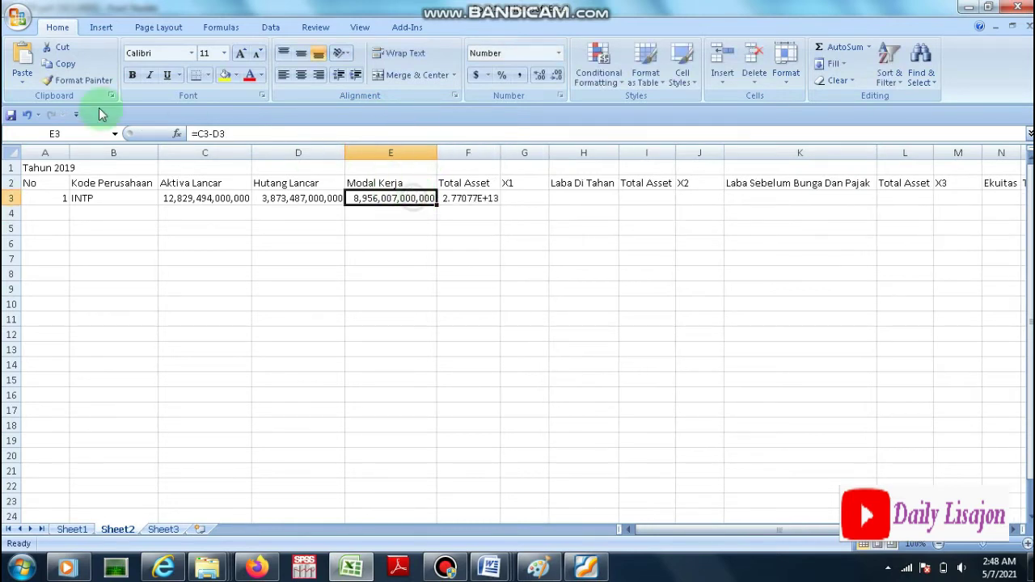
{"action": "left_click", "coordinate": [81, 80]}
{"action": "left_click", "coordinate": [474, 199]}
{"action": "double_click", "coordinate": [500, 153]}
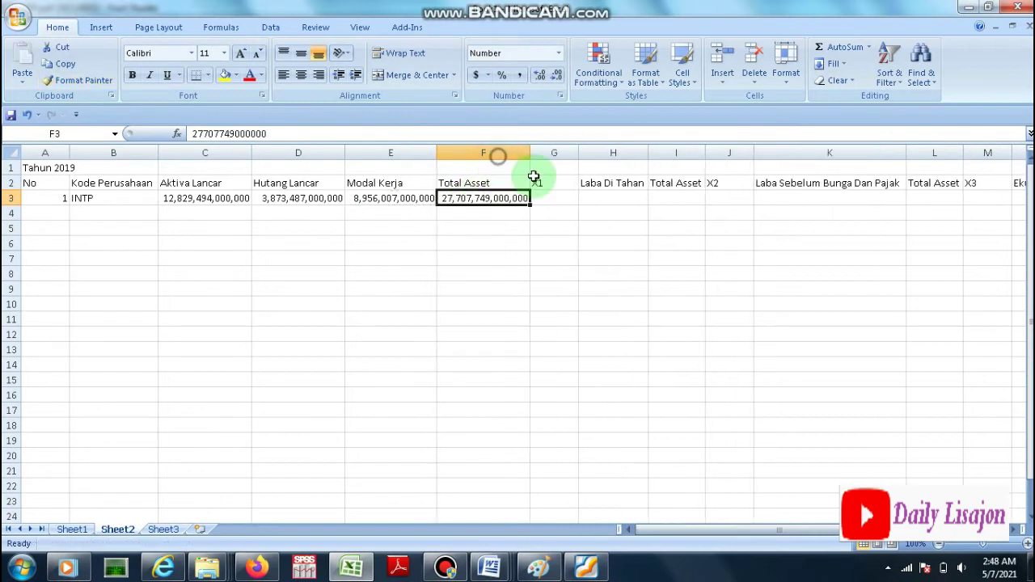
Step: Calculate X1 in G3 as Modal Kerja divided by Total Asset with the formula =E3/F3
{"action": "left_click", "coordinate": [550, 201]}
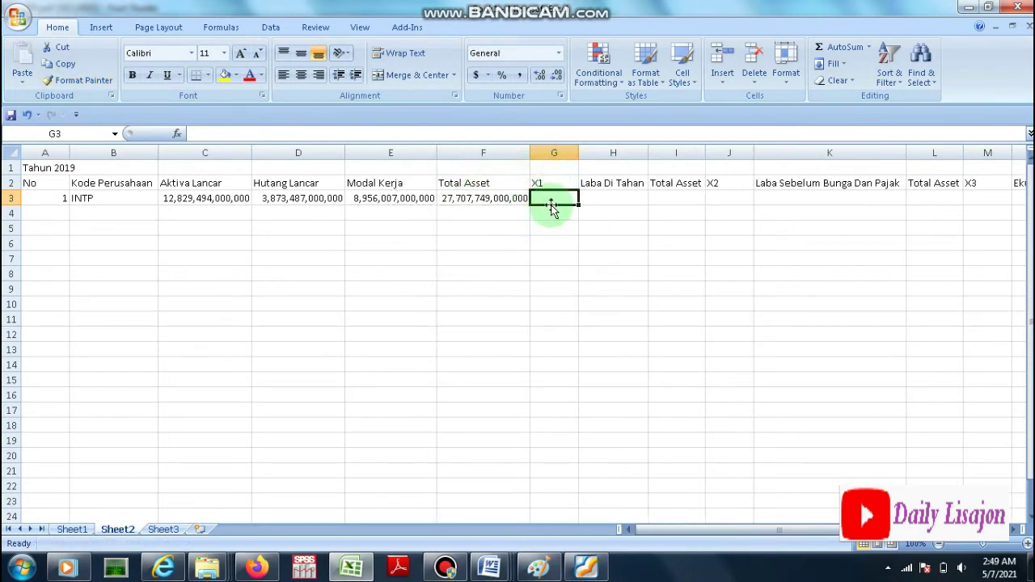
{"action": "type", "text": "="}
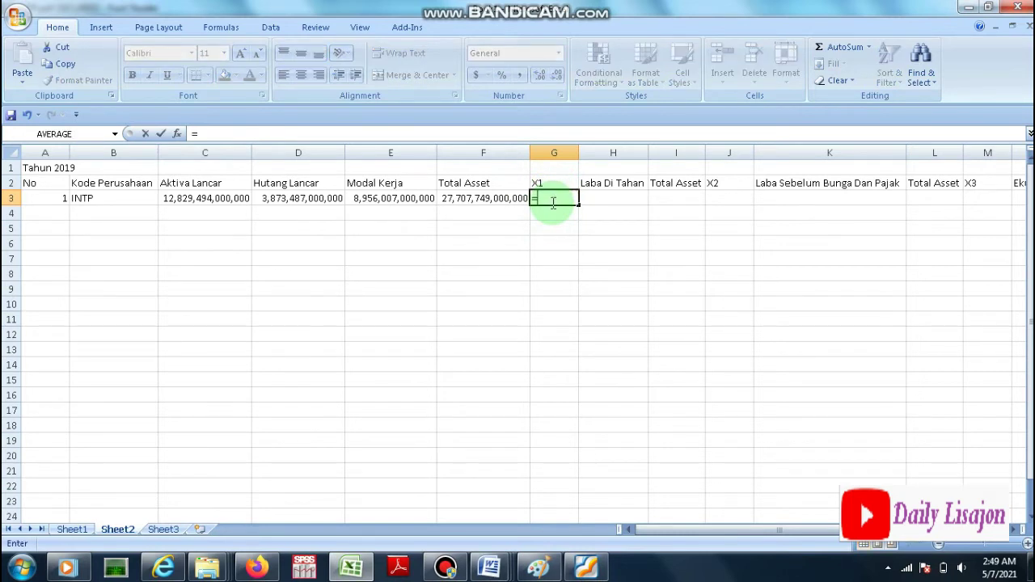
{"action": "left_click", "coordinate": [409, 198]}
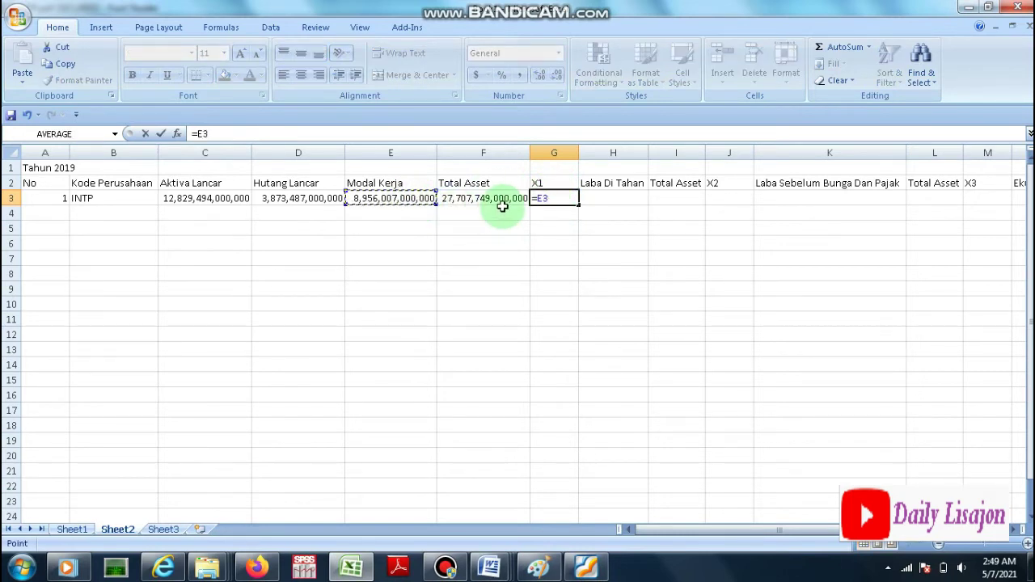
{"action": "type", "text": "/"}
{"action": "left_click", "coordinate": [493, 202]}
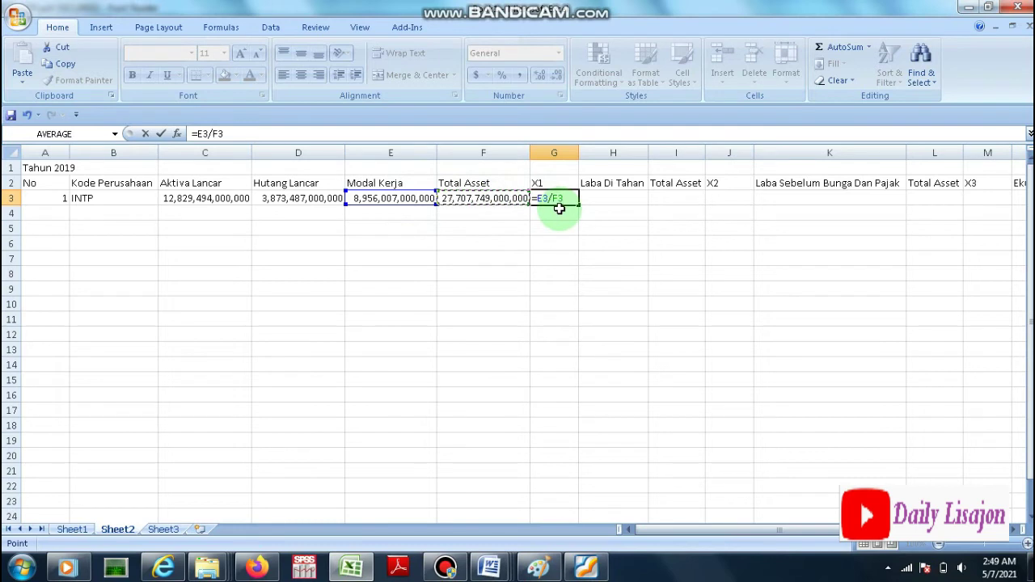
{"action": "key", "text": "Return"}
{"action": "left_click", "coordinate": [558, 199]}
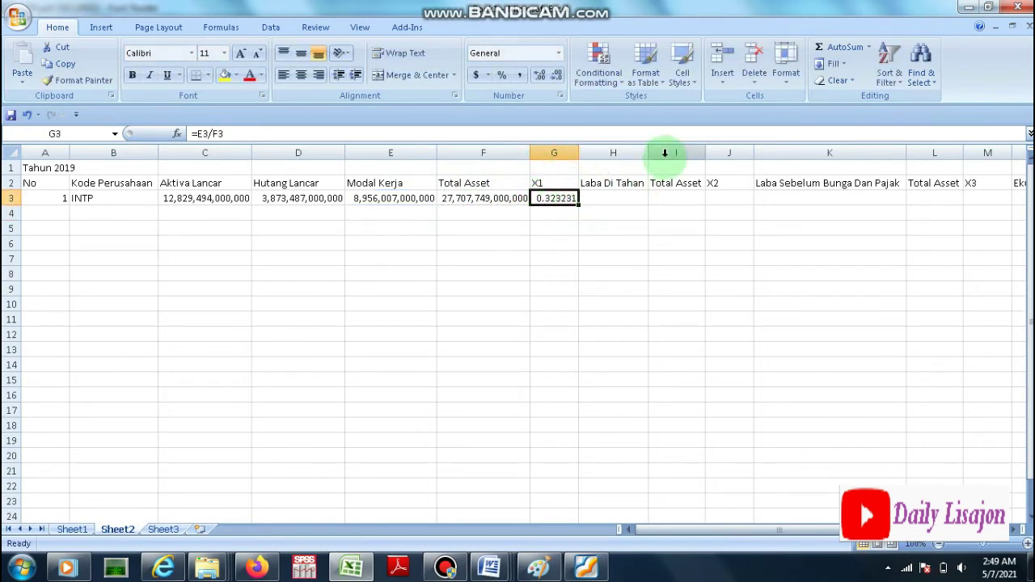
Step: Check the X2 formula definition on Sheet1, and widen the Laba Di Tahan column H on Sheet2
{"action": "left_click", "coordinate": [89, 531]}
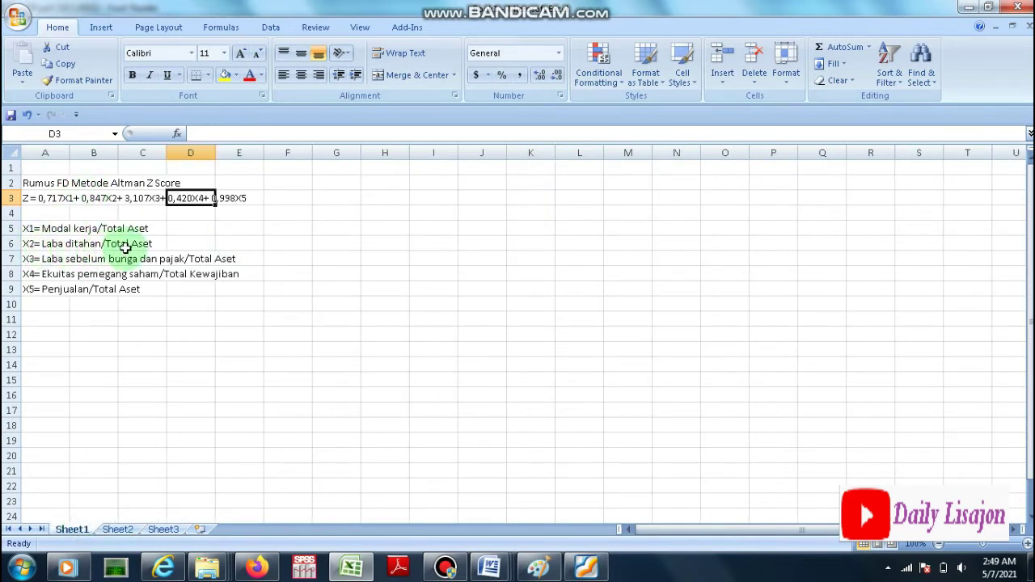
{"action": "left_click", "coordinate": [118, 530]}
{"action": "left_click", "coordinate": [624, 196]}
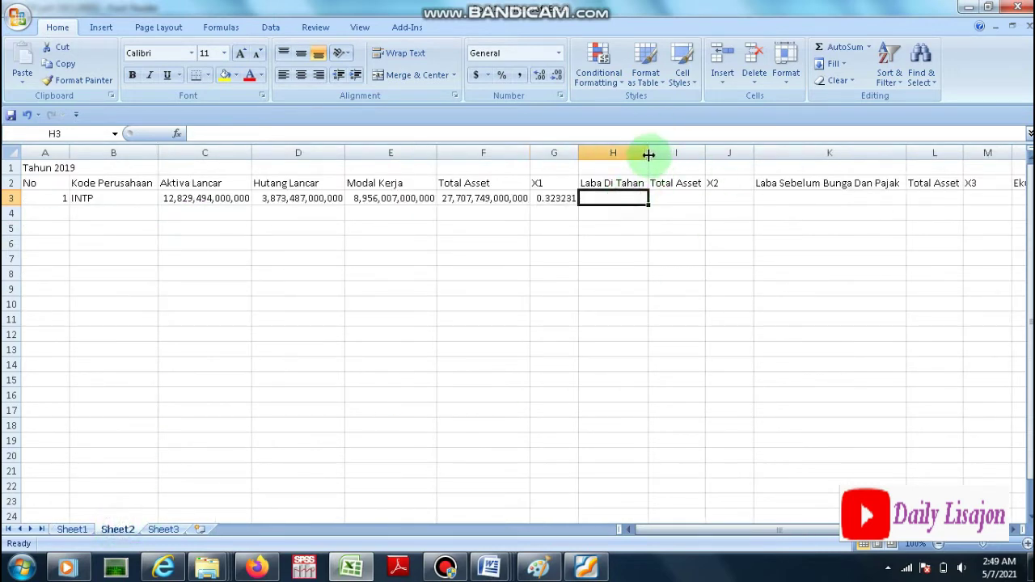
{"action": "left_click_drag", "start_coordinate": [649, 153], "coordinate": [674, 153]}
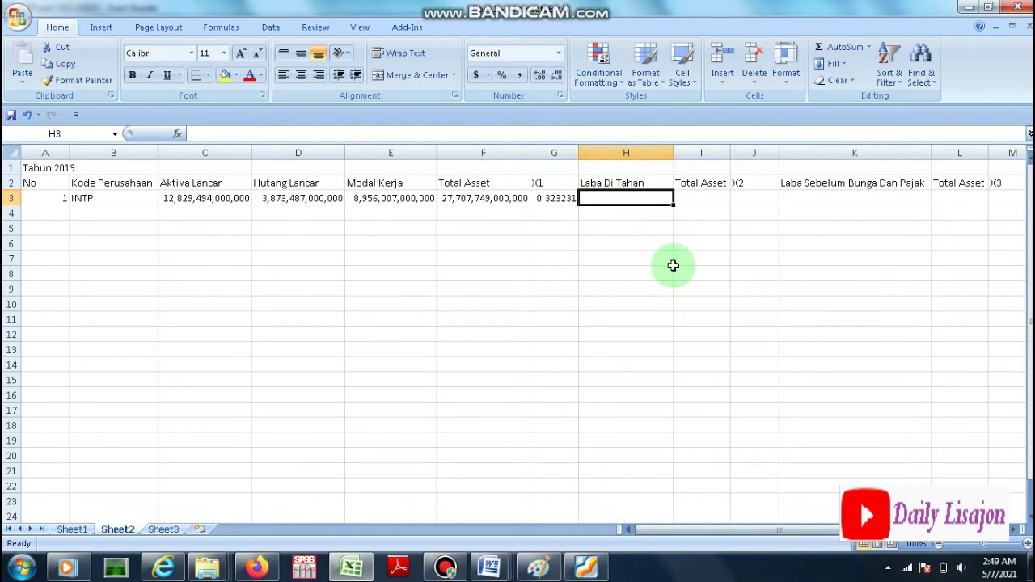
Step: Switch to Foxit Reader and copy the 2019 unappropriated retained earnings figure from the equity section of INTP.pdf
{"action": "left_click", "coordinate": [587, 567]}
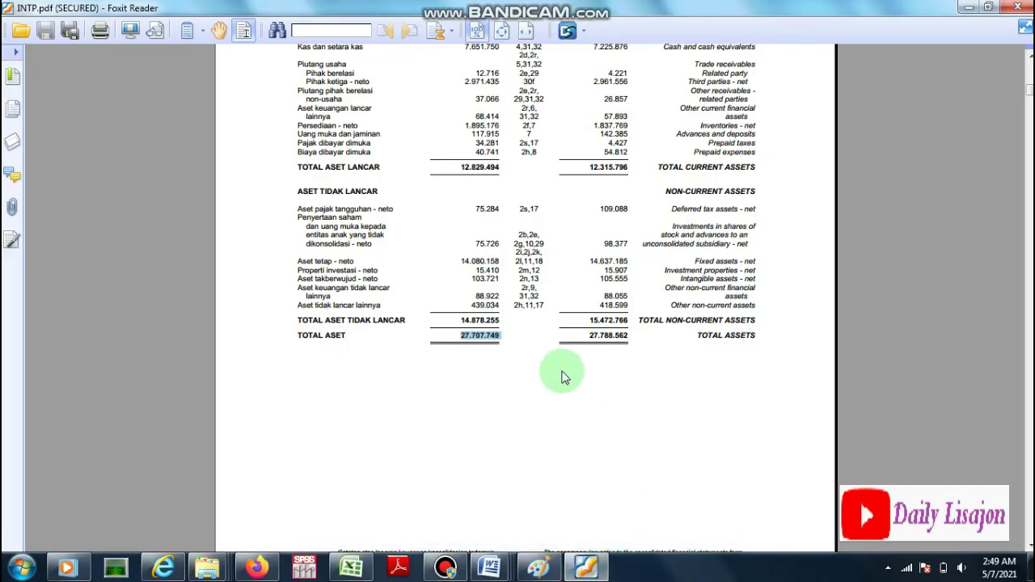
{"action": "scroll", "coordinate": [526, 375], "scroll_direction": "down", "scroll_amount": 10}
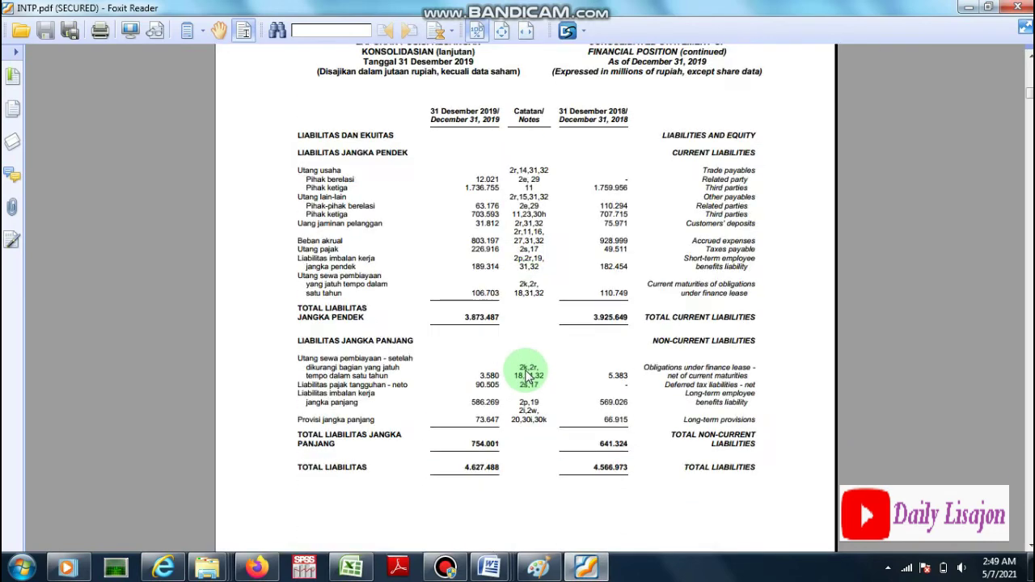
{"action": "scroll", "coordinate": [526, 375], "scroll_direction": "down", "scroll_amount": 10}
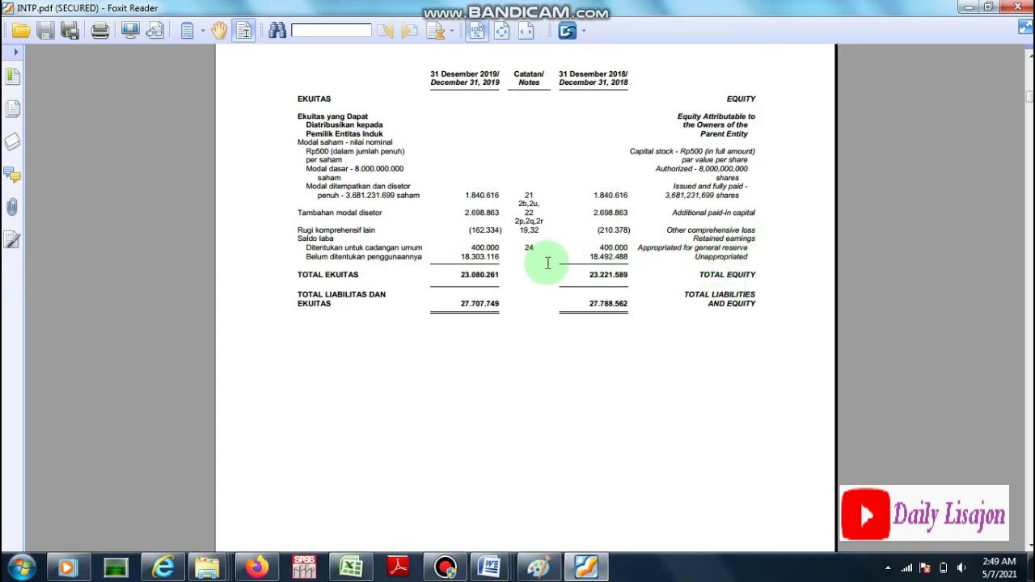
{"action": "scroll", "coordinate": [544, 262], "scroll_direction": "up", "scroll_amount": 1}
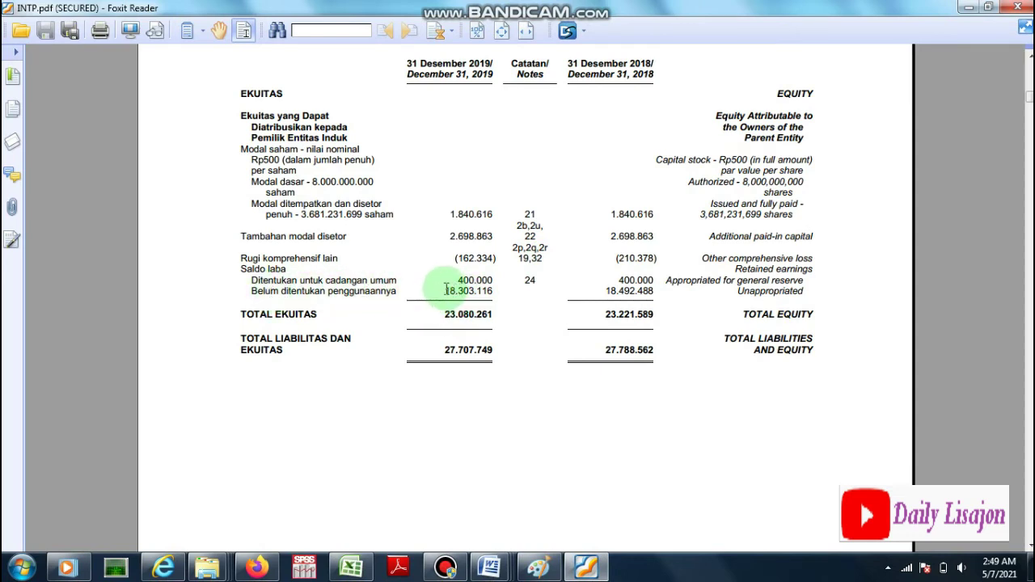
{"action": "left_click_drag", "start_coordinate": [444, 290], "coordinate": [493, 291]}
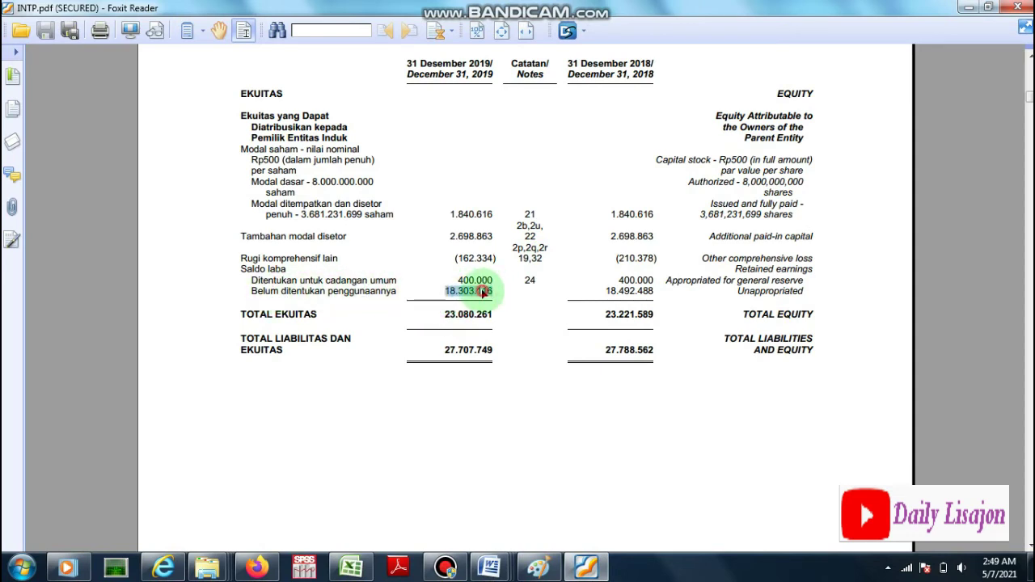
{"action": "right_click", "coordinate": [493, 292]}
{"action": "left_click", "coordinate": [505, 294]}
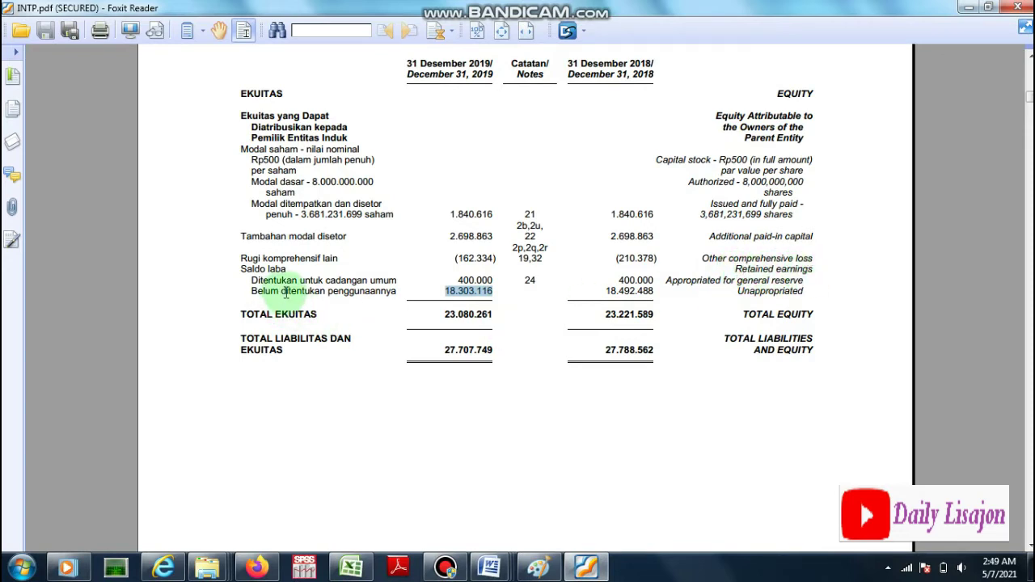
{"action": "right_click", "coordinate": [455, 292]}
{"action": "left_click", "coordinate": [485, 298]}
{"action": "key", "text": "alt+Tab"}
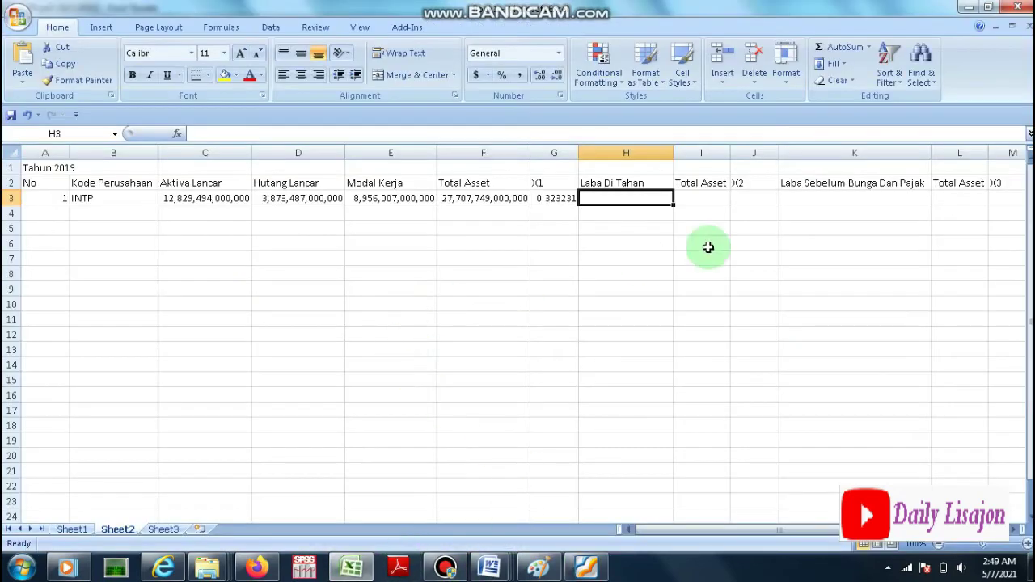
{"action": "right_click", "coordinate": [640, 198]}
{"action": "left_click", "coordinate": [657, 238]}
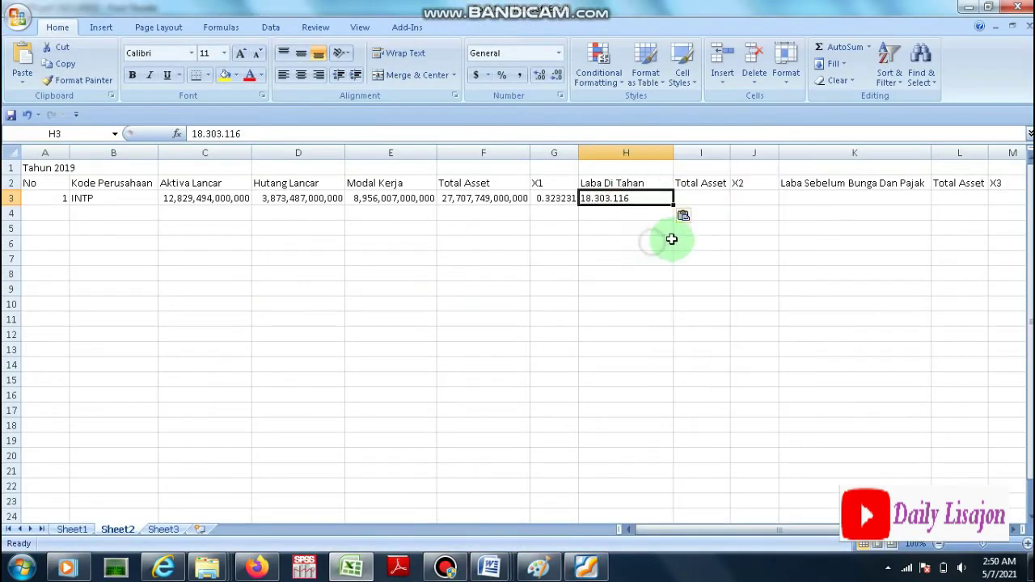
{"action": "left_click", "coordinate": [224, 135]}
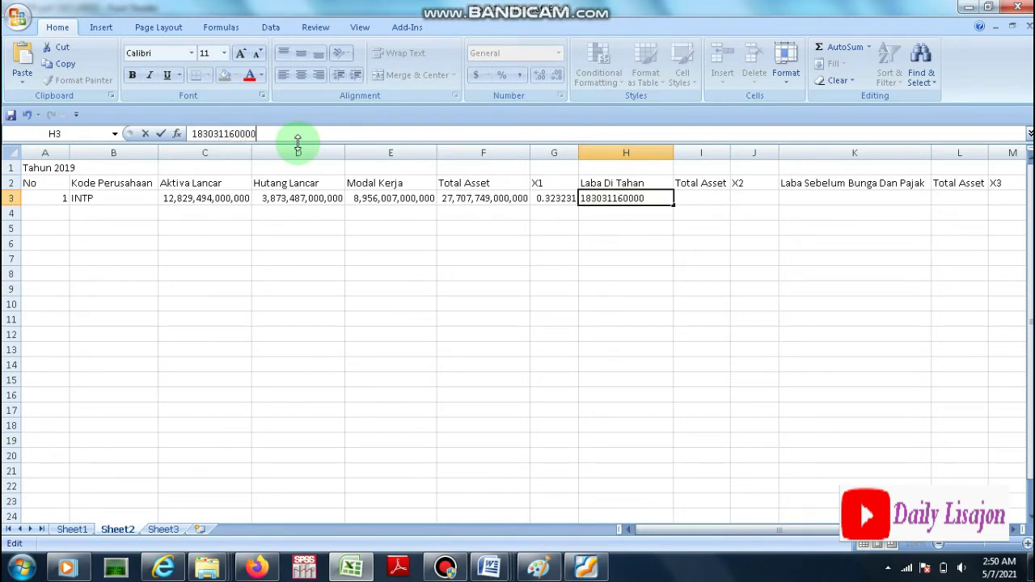
{"action": "key", "text": "Return"}
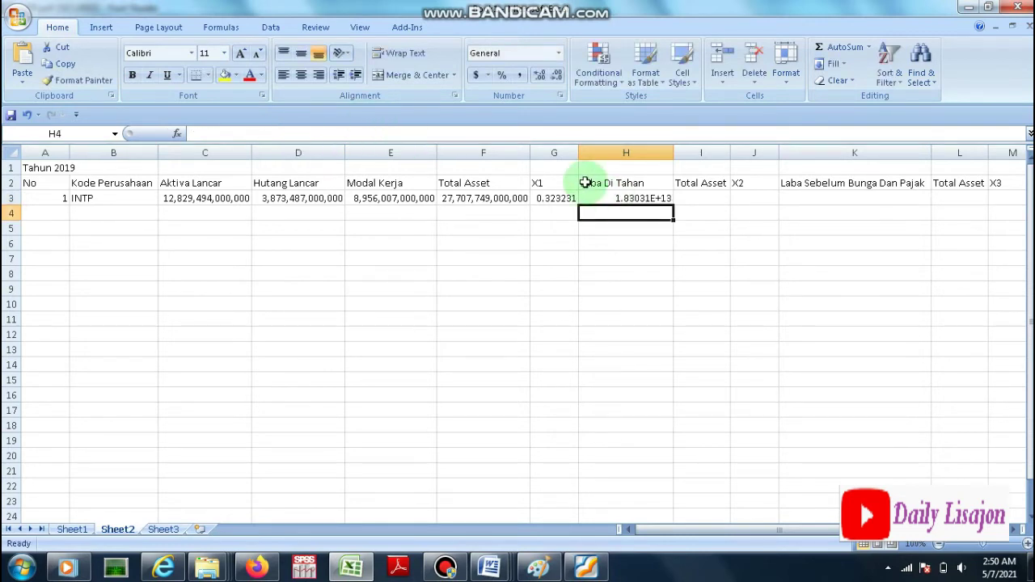
Step: Apply the number format of Total Asset cell F3 to Laba Di Tahan cell H3
{"action": "left_click", "coordinate": [482, 198]}
{"action": "left_click", "coordinate": [78, 80]}
{"action": "left_click", "coordinate": [606, 197]}
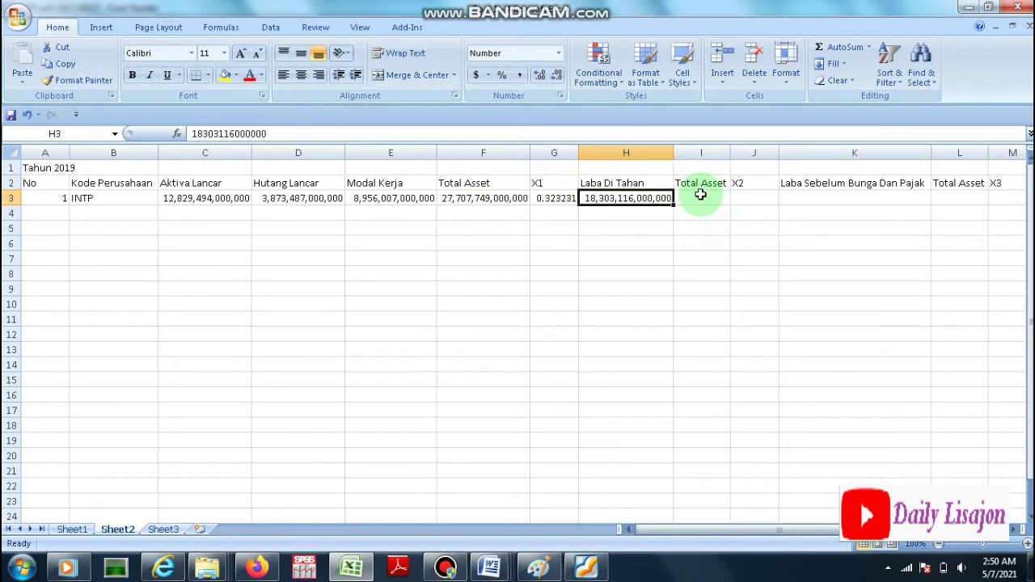
Step: Copy the Total Asset value from F3 into the second Total Asset cell I3 and fit column I to its contents
{"action": "left_click", "coordinate": [468, 199]}
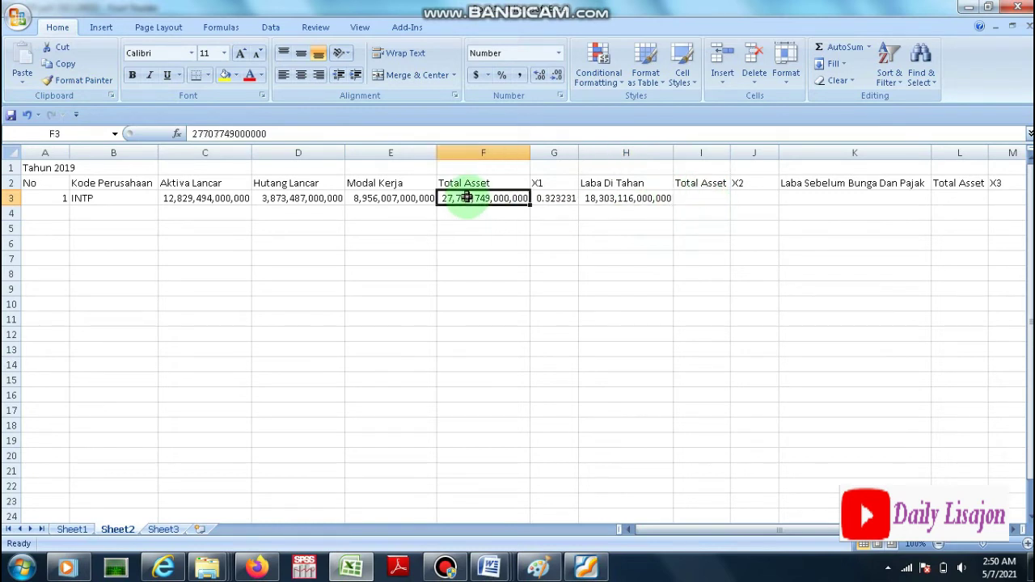
{"action": "right_click", "coordinate": [469, 197]}
{"action": "left_click", "coordinate": [486, 221]}
{"action": "left_click", "coordinate": [686, 207]}
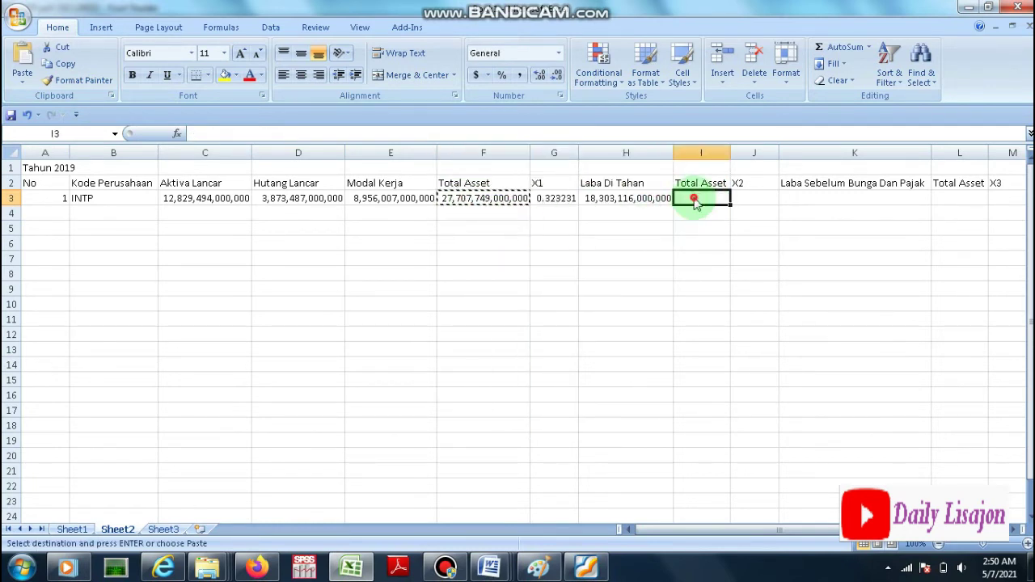
{"action": "right_click", "coordinate": [689, 204]}
{"action": "left_click", "coordinate": [727, 237]}
{"action": "double_click", "coordinate": [731, 158]}
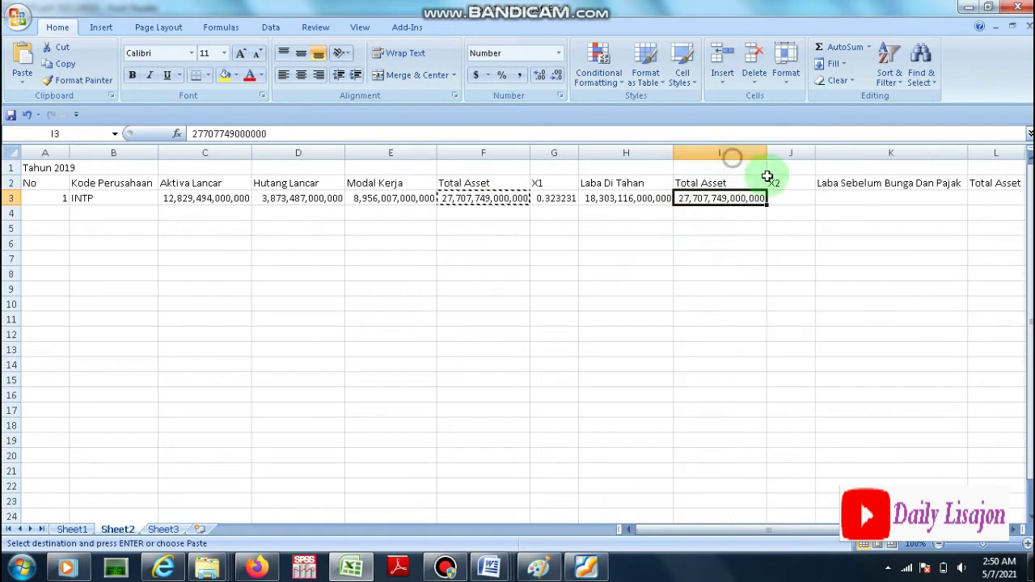
Step: Calculate X2 in cell J3 by dividing Laba Di Tahan by Total Asset with the formula =H3/I3
{"action": "left_click", "coordinate": [799, 206]}
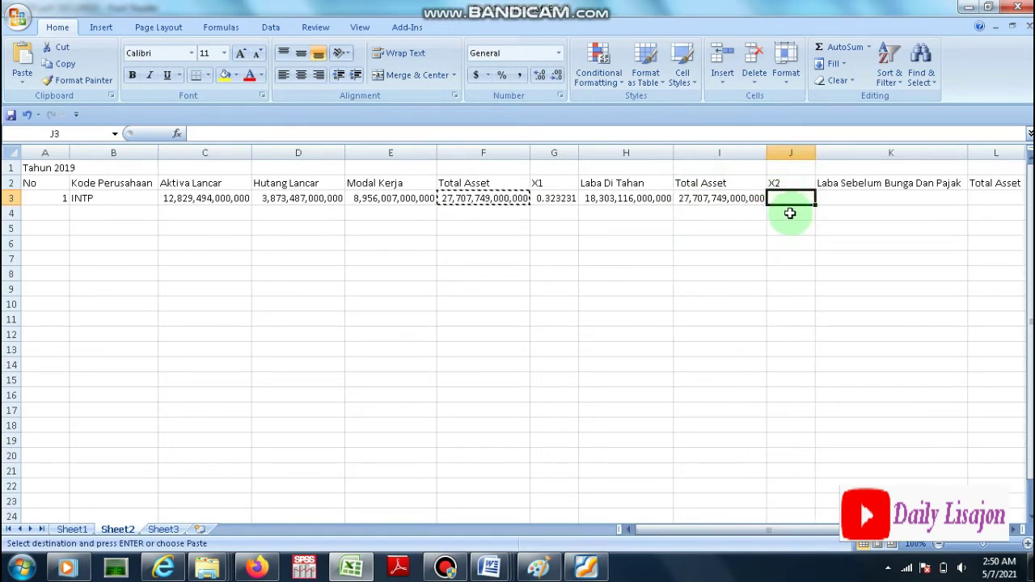
{"action": "type", "text": "="}
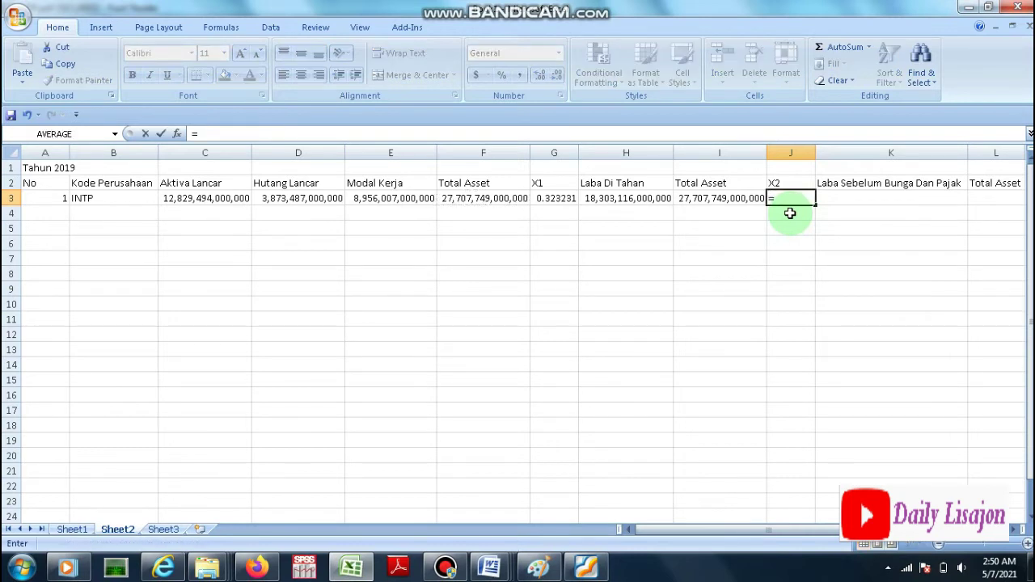
{"action": "left_click", "coordinate": [633, 200]}
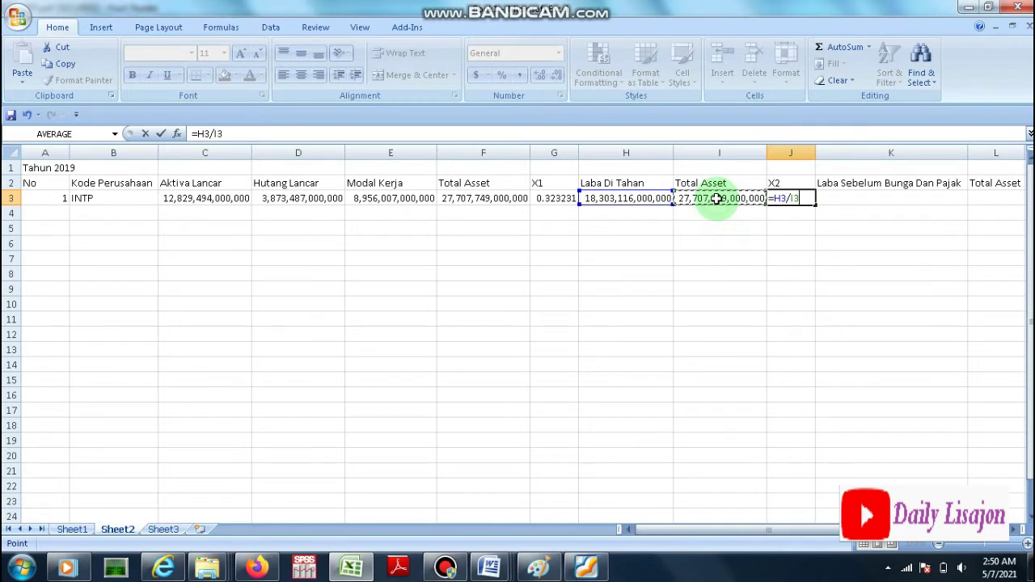
{"action": "key", "text": "Return"}
Step: Check the definition of X3 on Sheet1, then return to the Laba Sebelum Bunga Dan Pajak cell K3 on Sheet2
{"action": "scroll", "coordinate": [521, 348], "scroll_direction": "right", "scroll_amount": 1}
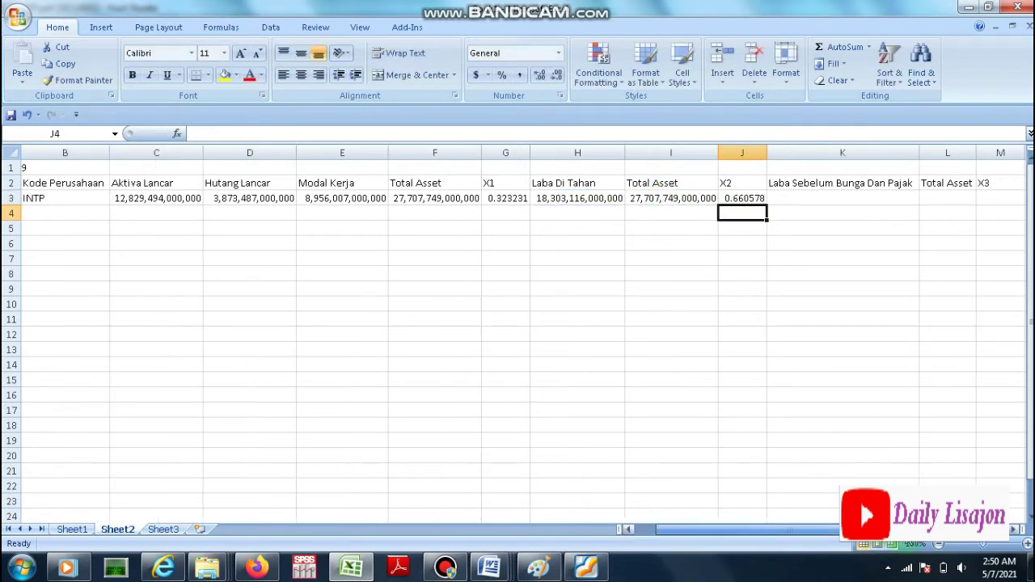
{"action": "scroll", "coordinate": [521, 348], "scroll_direction": "right", "scroll_amount": 2}
{"action": "scroll", "coordinate": [521, 348], "scroll_direction": "right", "scroll_amount": 1}
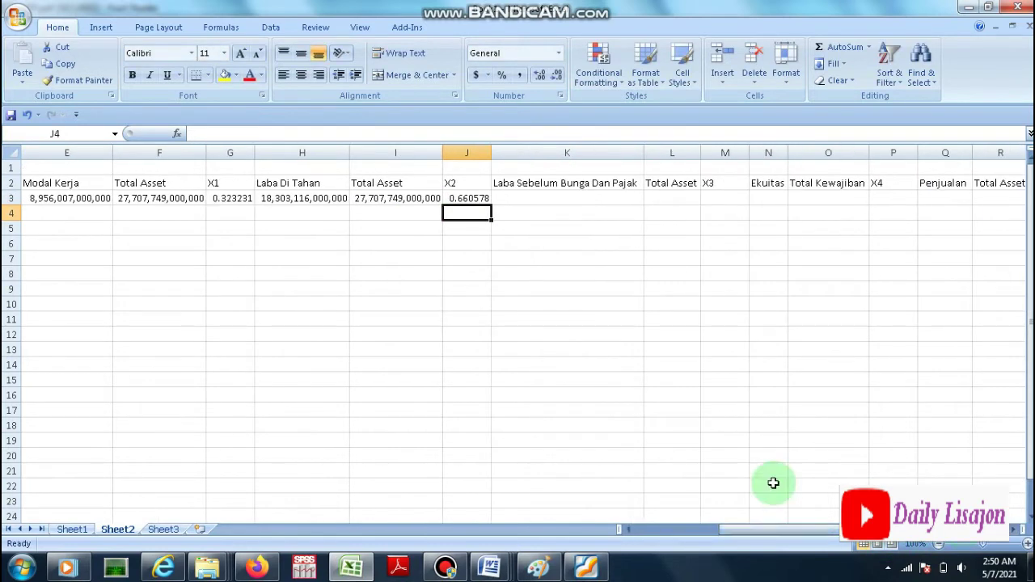
{"action": "left_click", "coordinate": [70, 530]}
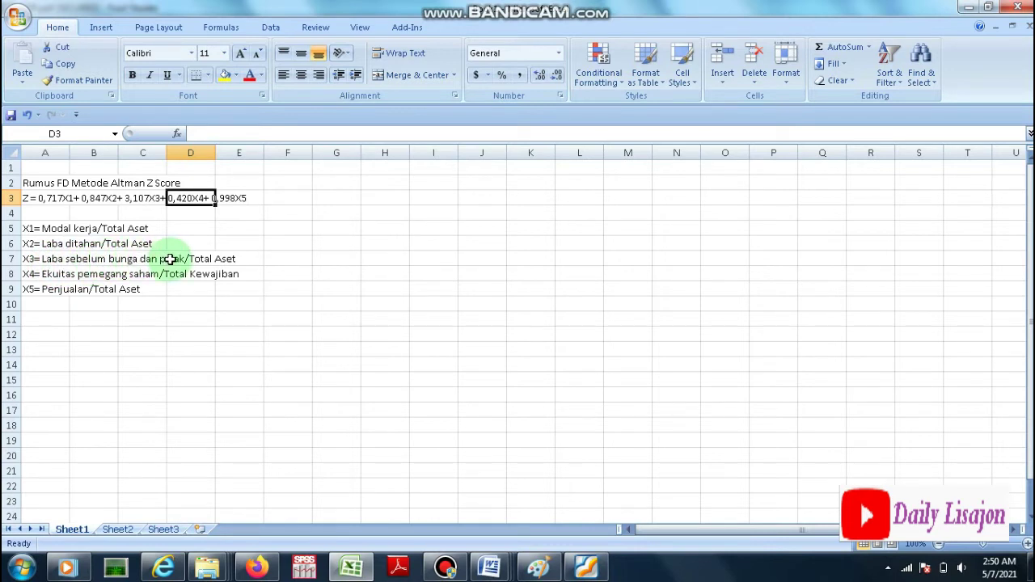
{"action": "left_click", "coordinate": [118, 530]}
{"action": "left_click", "coordinate": [527, 201]}
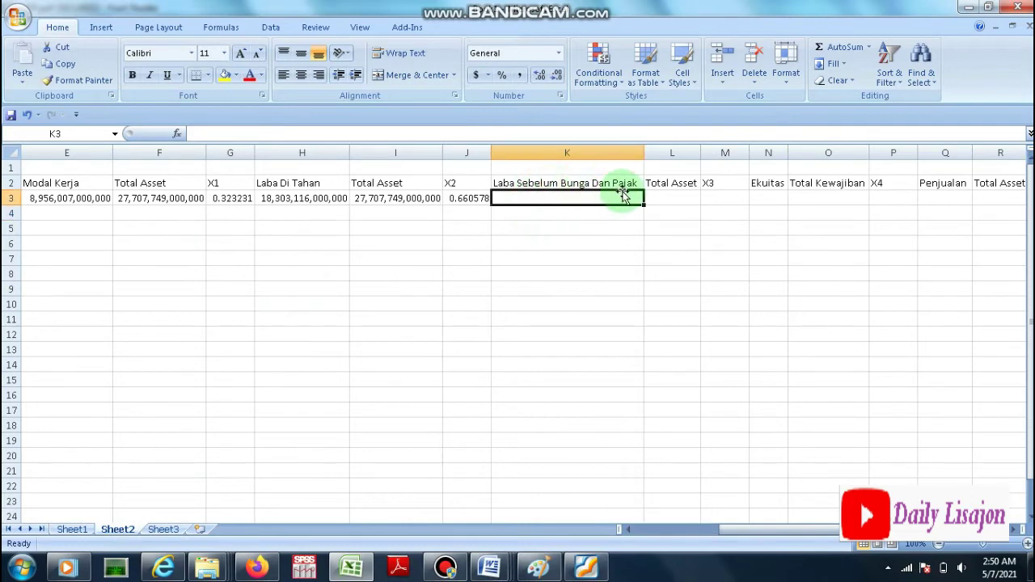
Step: Switch to Foxit Reader and copy the 2019 income before final tax and income tax expense from INTP.pdf's income statement
{"action": "left_click", "coordinate": [585, 568]}
{"action": "scroll", "coordinate": [553, 299], "scroll_direction": "down", "scroll_amount": 10}
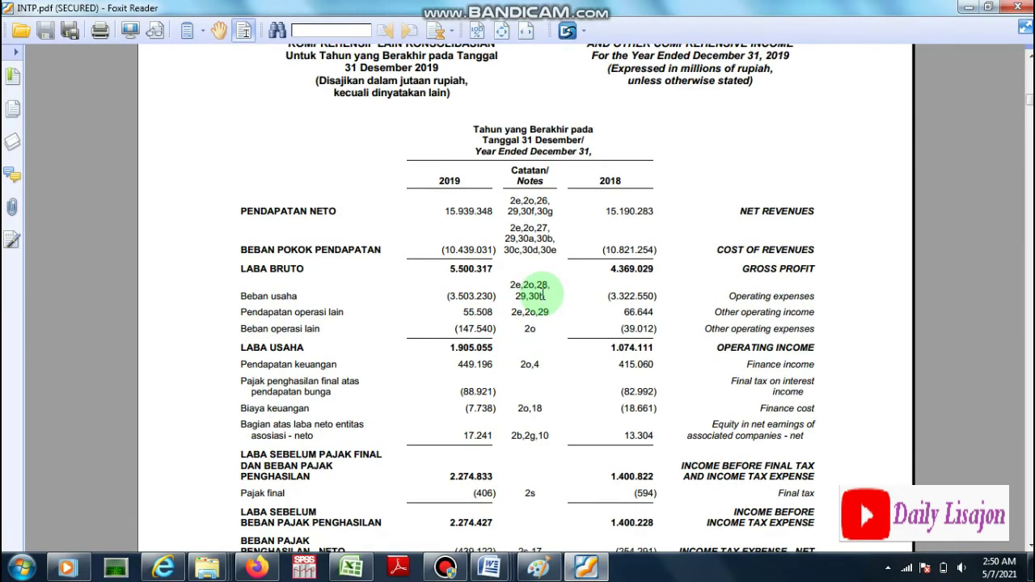
{"action": "scroll", "coordinate": [530, 297], "scroll_direction": "down", "scroll_amount": 2}
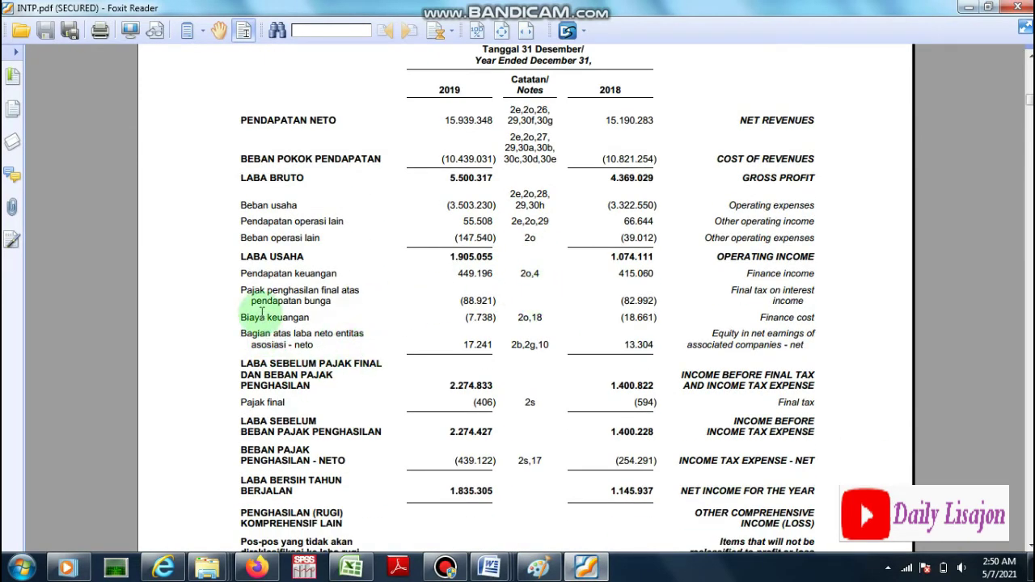
{"action": "left_click", "coordinate": [352, 566]}
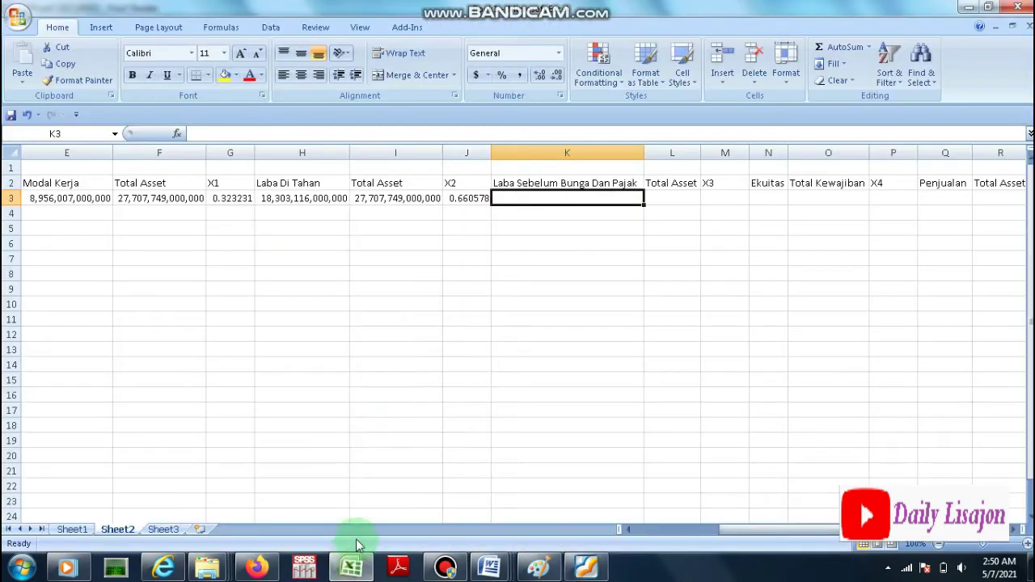
{"action": "left_click", "coordinate": [588, 571]}
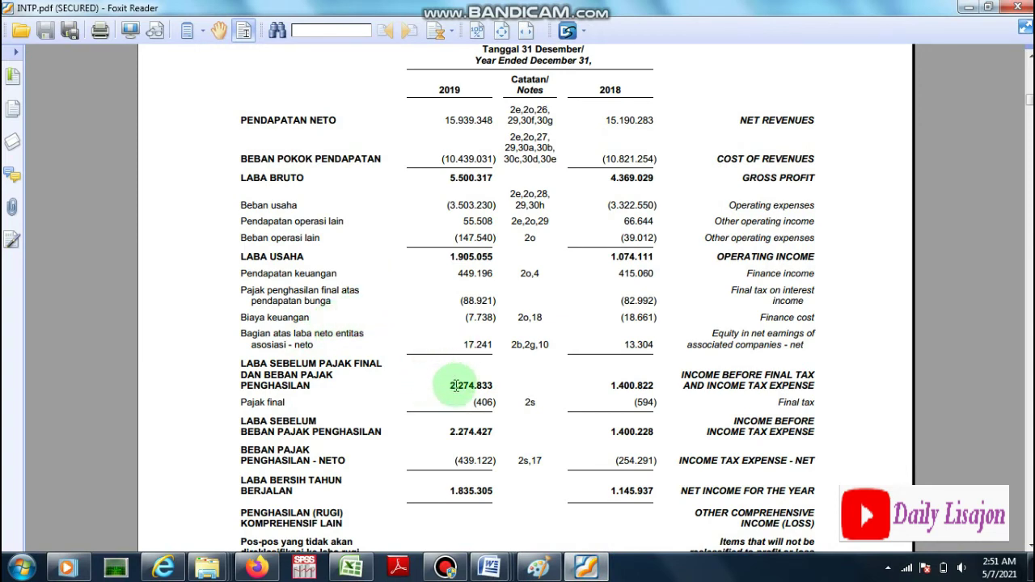
{"action": "mouse_move", "coordinate": [462, 389]}
{"action": "left_mouse_down"}
{"action": "mouse_move", "coordinate": [478, 434]}
{"action": "mouse_move", "coordinate": [468, 391]}
{"action": "left_mouse_up"}
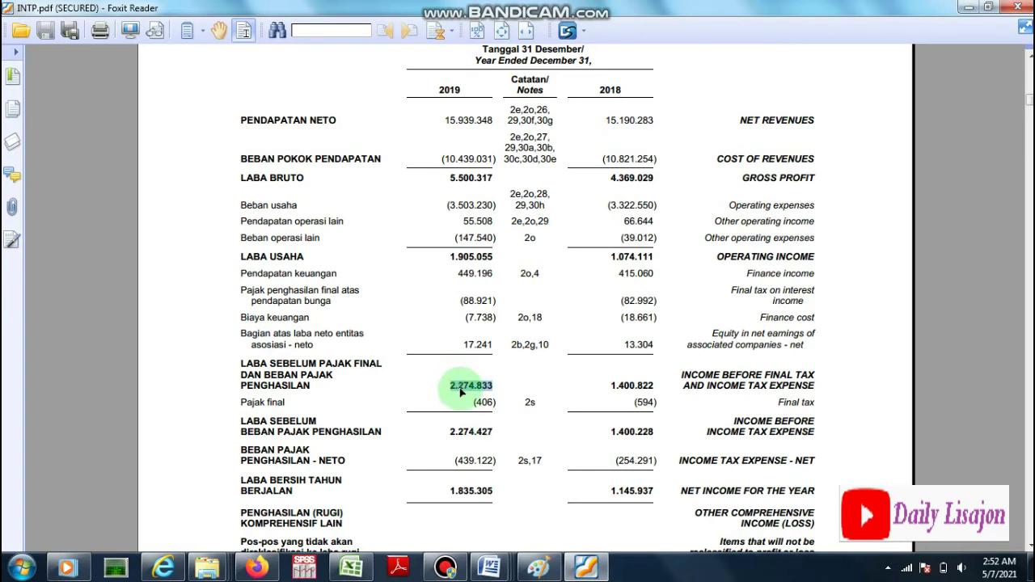
{"action": "right_click", "coordinate": [460, 389]}
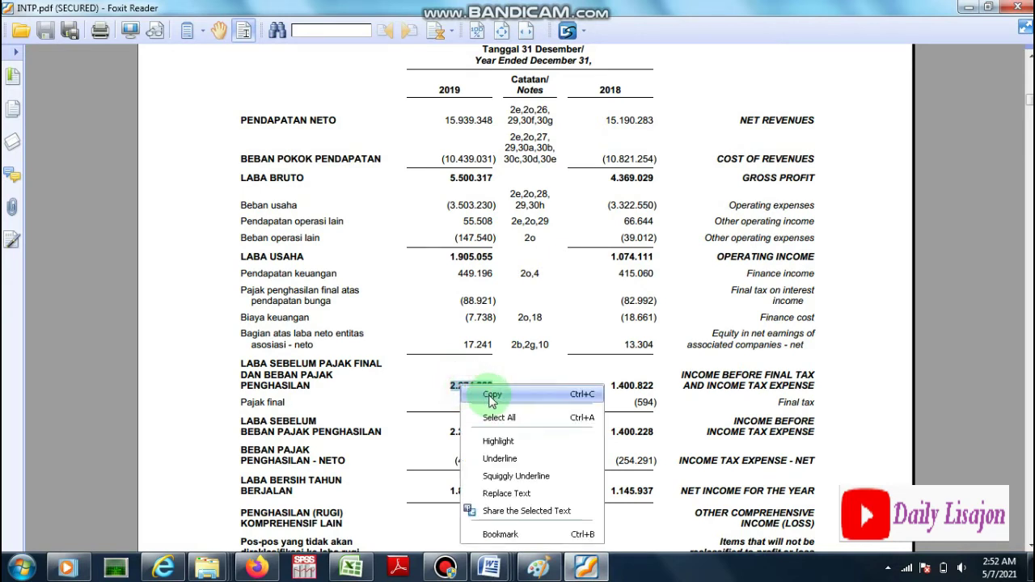
{"action": "left_click", "coordinate": [486, 396]}
{"action": "left_click", "coordinate": [368, 566]}
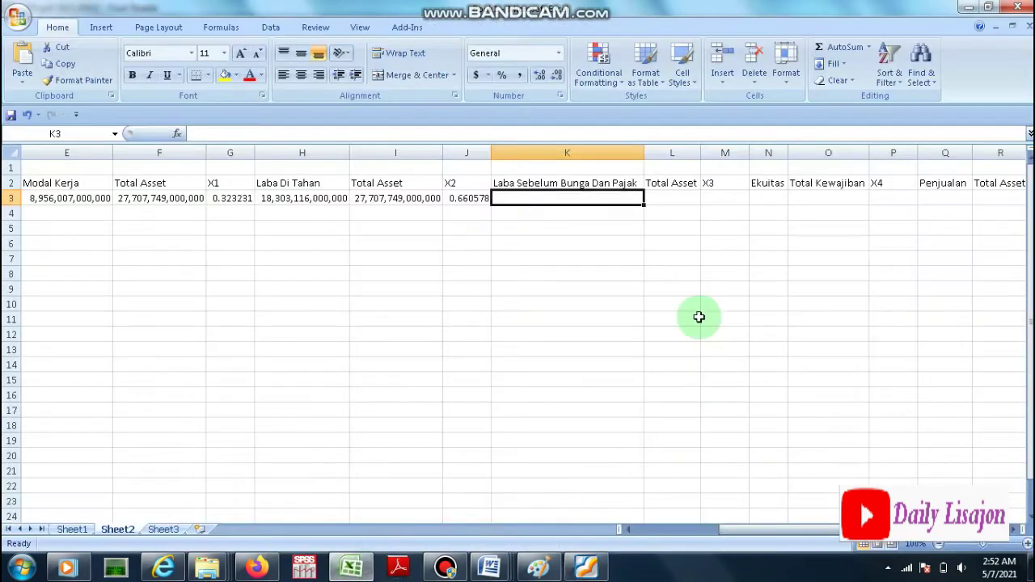
{"action": "right_click", "coordinate": [554, 196]}
{"action": "left_click", "coordinate": [590, 237]}
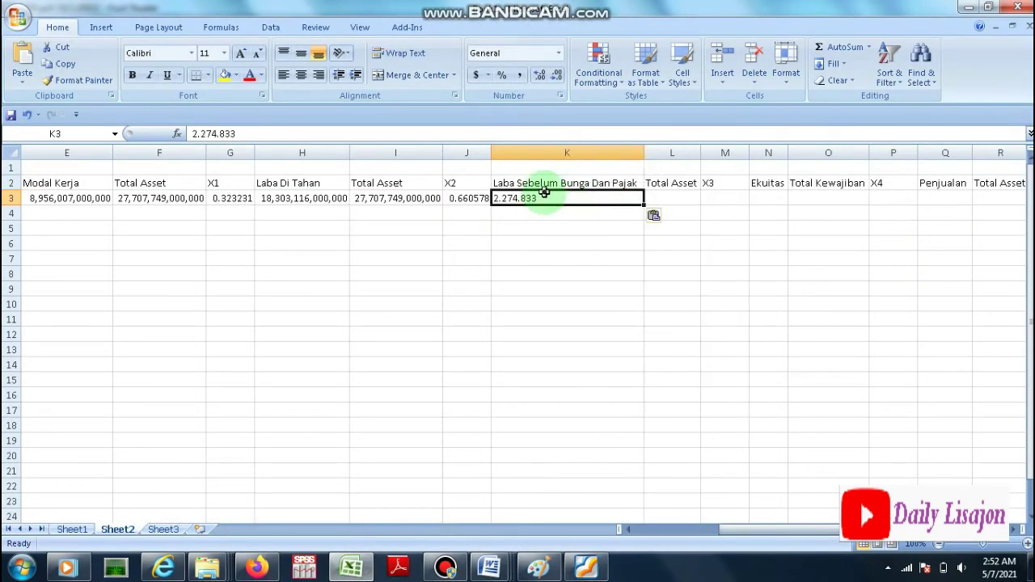
{"action": "left_click", "coordinate": [202, 133]}
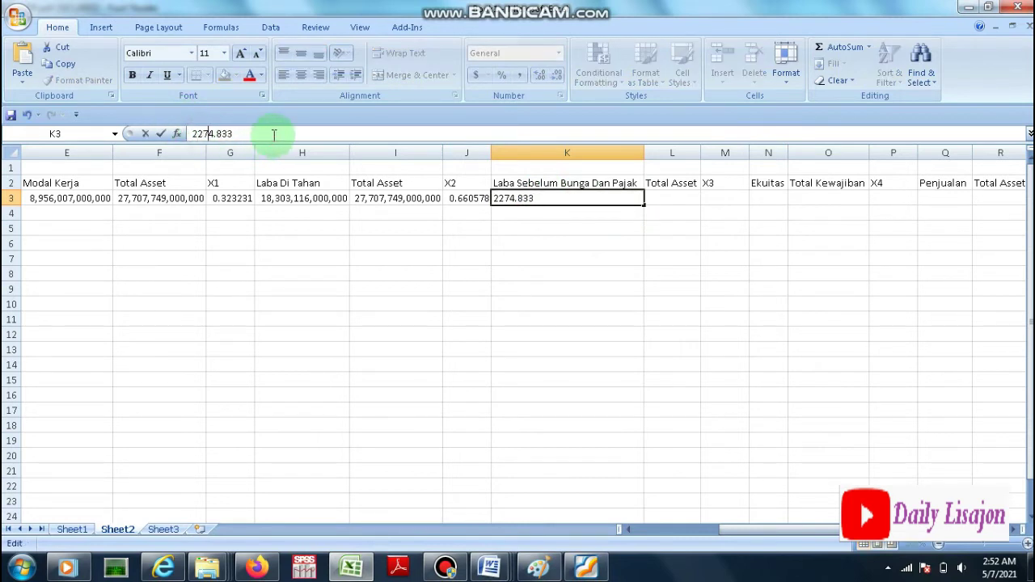
{"action": "left_click", "coordinate": [244, 135]}
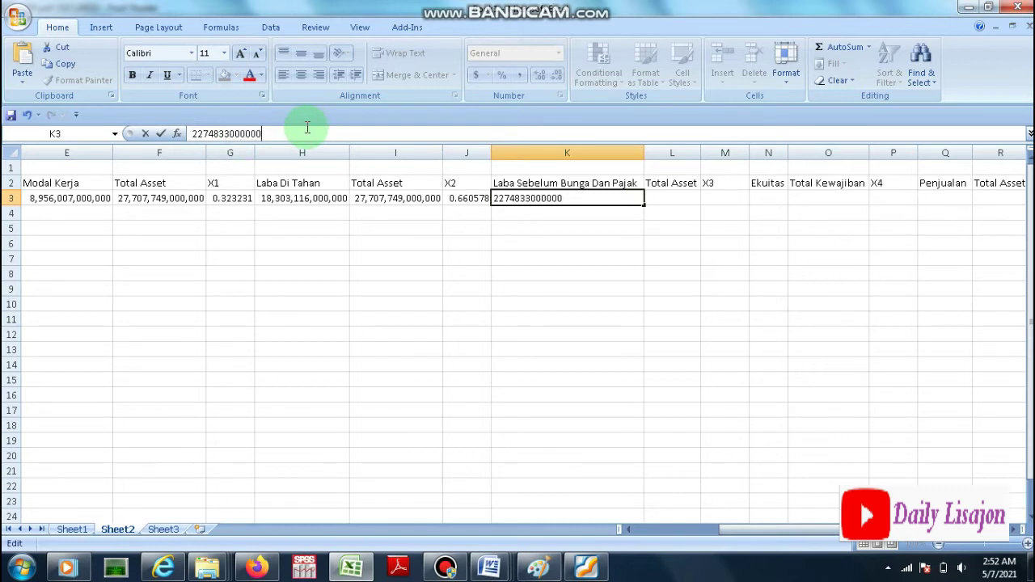
{"action": "key", "text": "Return"}
Step: Apply the number format of Total Asset cell I3 to Laba Sebelum Bunga Dan Pajak cell K3
{"action": "left_click", "coordinate": [405, 197]}
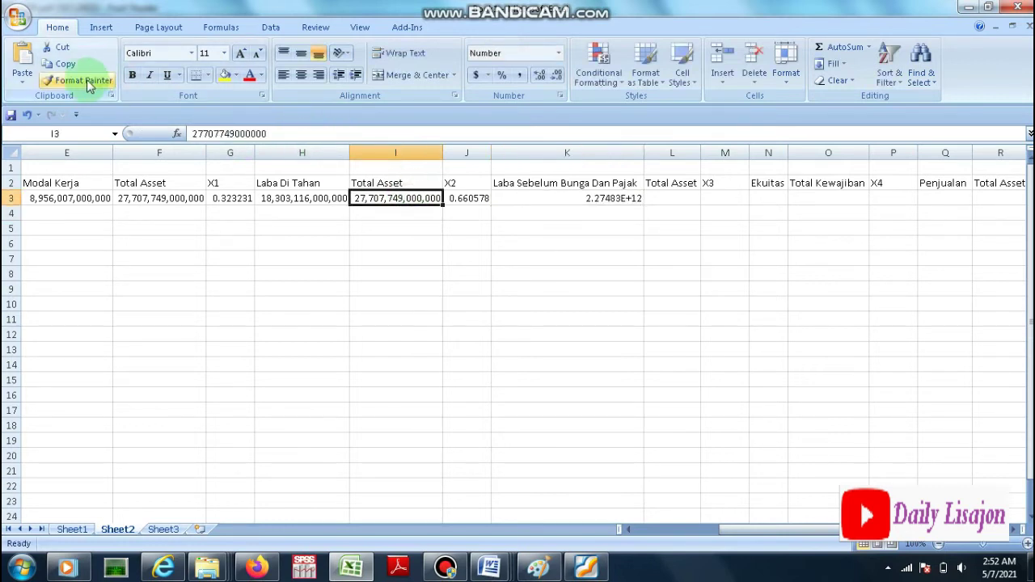
{"action": "left_click", "coordinate": [88, 81]}
{"action": "left_click", "coordinate": [583, 198]}
Step: Copy the Total Asset value from I3 into the third Total Asset cell L3 and fit column L to its contents
{"action": "left_click", "coordinate": [668, 201]}
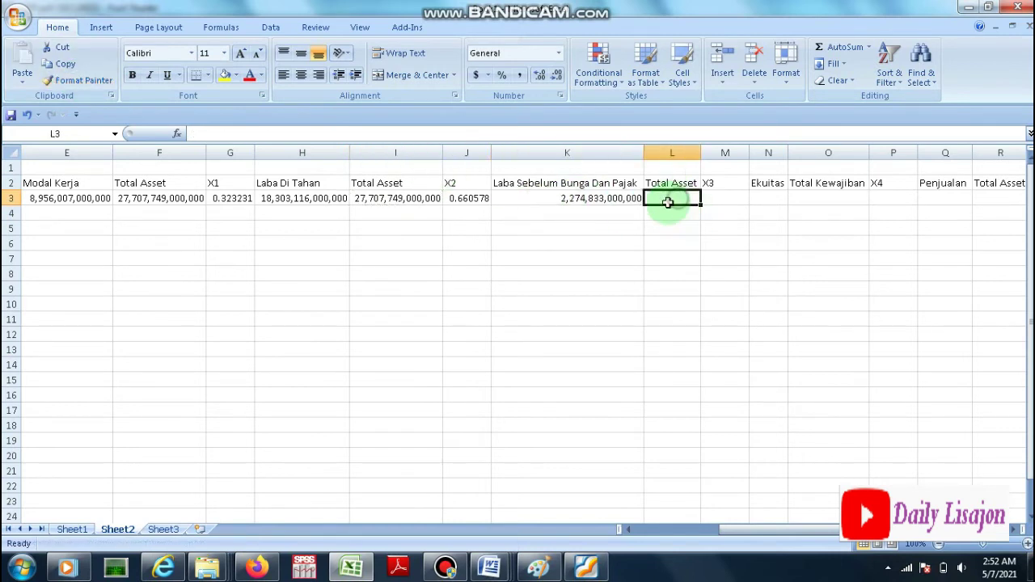
{"action": "right_click", "coordinate": [377, 197]}
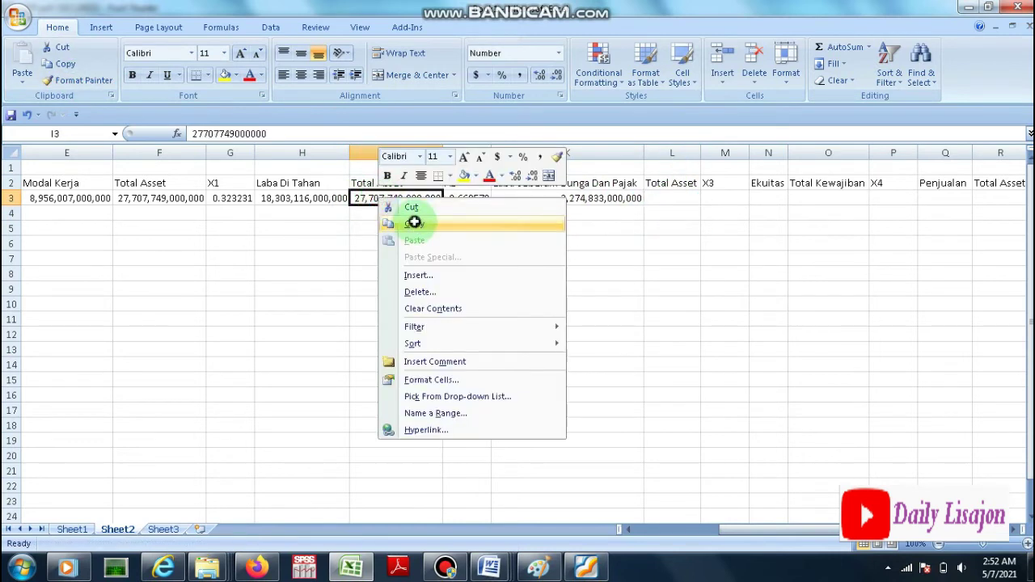
{"action": "left_click", "coordinate": [414, 223]}
{"action": "right_click", "coordinate": [665, 201]}
{"action": "left_click", "coordinate": [700, 240]}
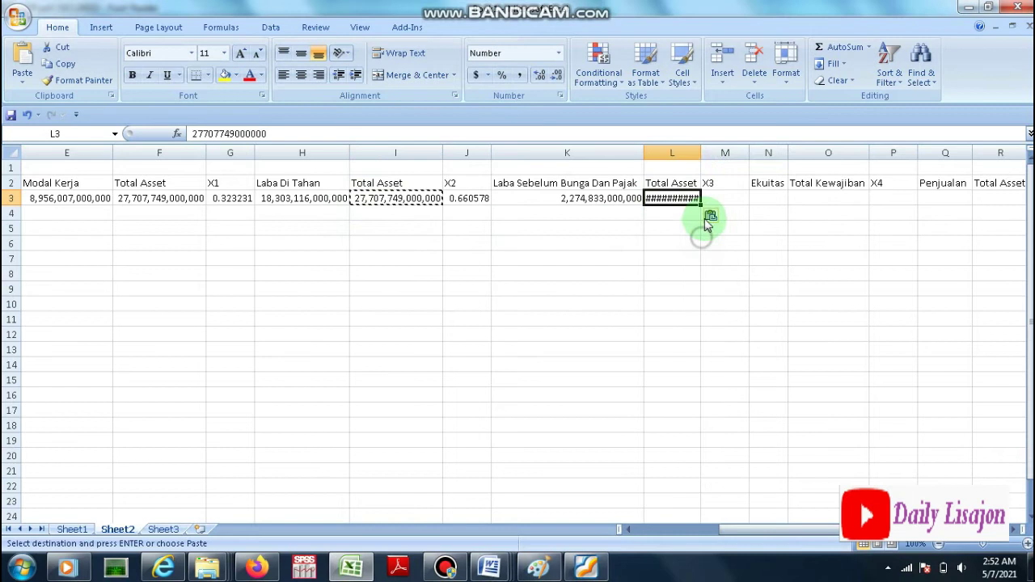
{"action": "double_click", "coordinate": [702, 153]}
Step: Calculate X3 in cell M3 by dividing Laba Sebelum Bunga Dan Pajak by Total Asset with the formula =K3/L3
{"action": "left_click", "coordinate": [760, 196]}
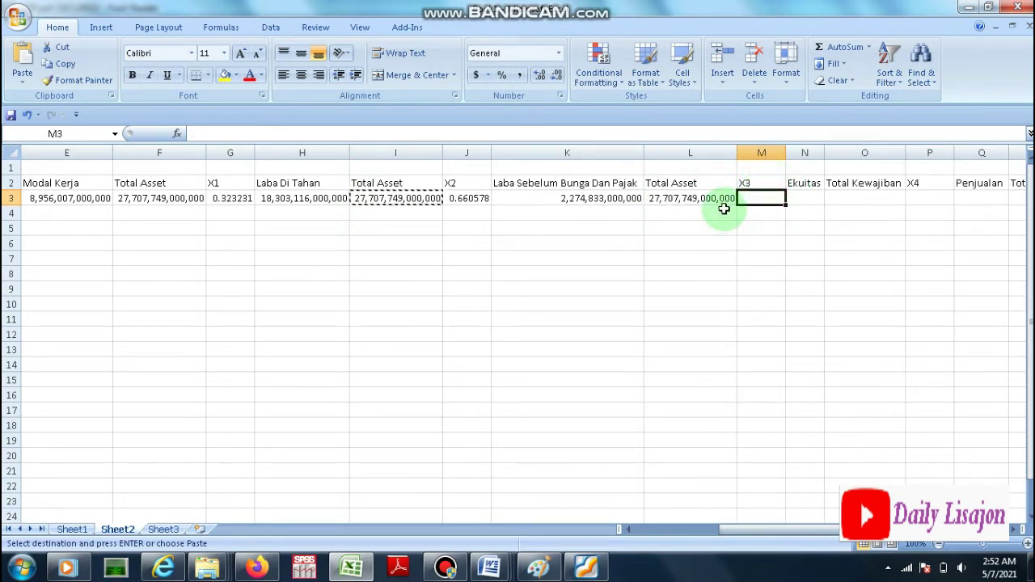
{"action": "type", "text": "="}
{"action": "left_click", "coordinate": [598, 201]}
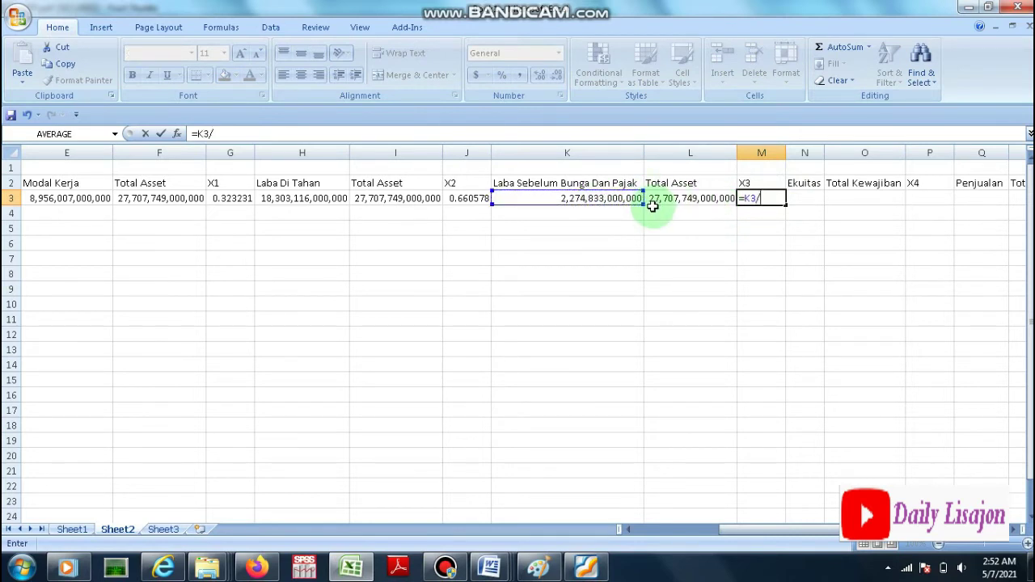
{"action": "type", "text": "/"}
{"action": "left_click", "coordinate": [687, 198]}
{"action": "key", "text": "Return"}
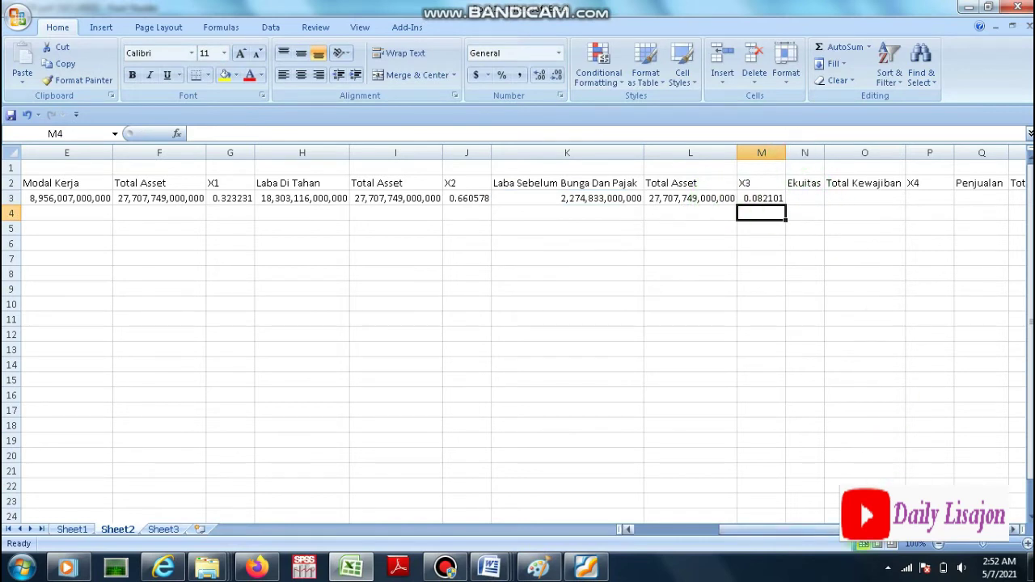
Step: Widen the Ekuitas column N and check the definition of X4 on Sheet1 before returning to cell N3 on Sheet2
{"action": "left_click_drag", "start_coordinate": [864, 529], "coordinate": [879, 530]}
{"action": "left_click_drag", "start_coordinate": [735, 154], "coordinate": [757, 155]}
{"action": "left_click", "coordinate": [71, 529]}
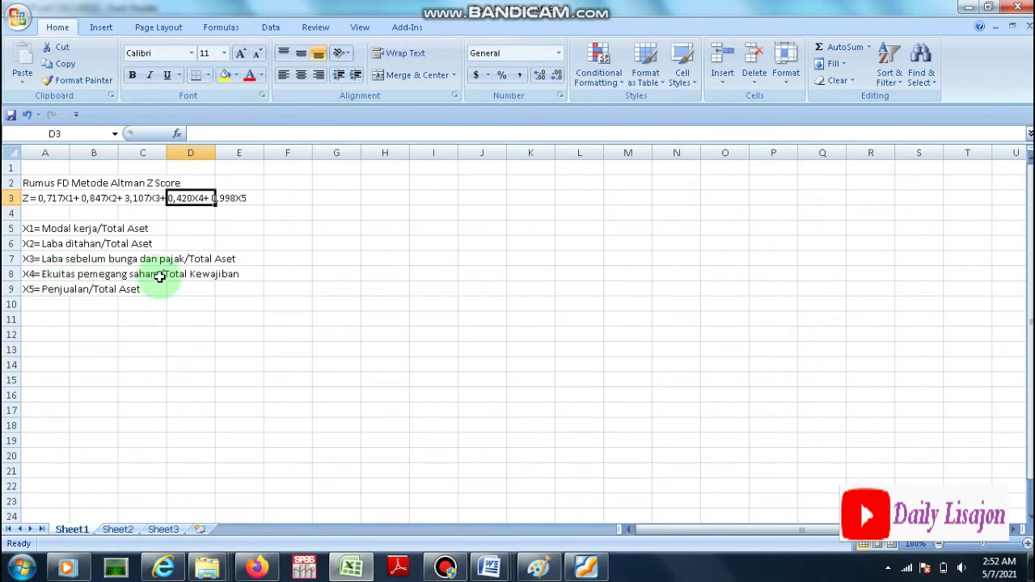
{"action": "left_click", "coordinate": [117, 529]}
{"action": "left_click", "coordinate": [723, 200]}
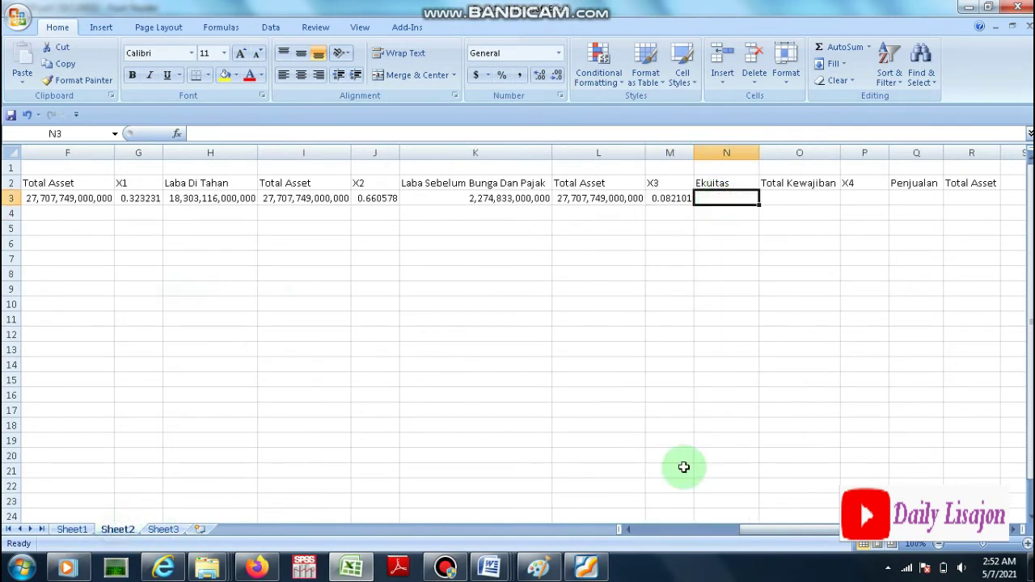
Step: Switch to Foxit Reader and copy the 2019 total equity figure from the balance sheet in INTP.pdf
{"action": "left_click", "coordinate": [589, 569]}
{"action": "scroll", "coordinate": [446, 363], "scroll_direction": "up", "scroll_amount": 15}
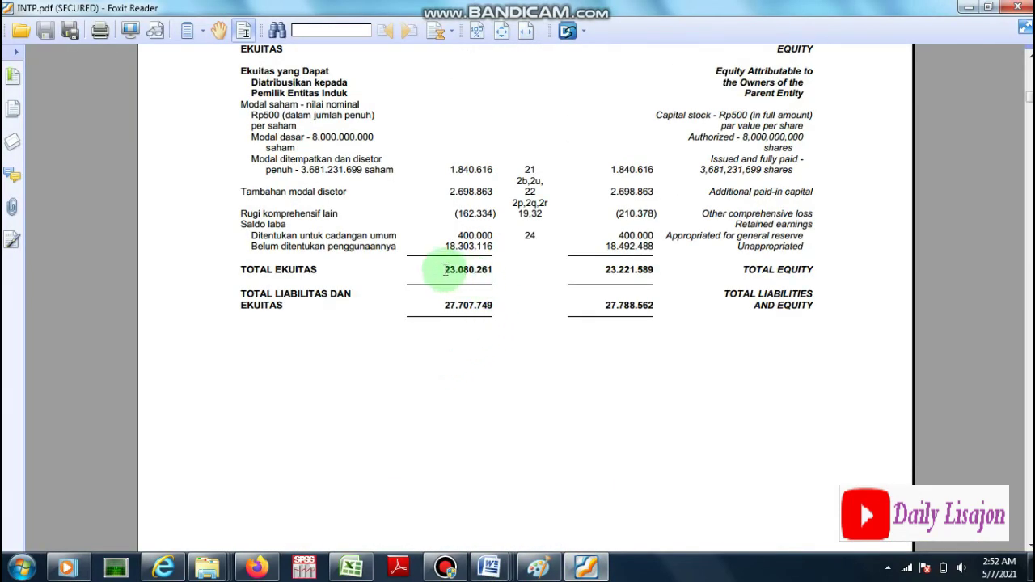
{"action": "left_click_drag", "start_coordinate": [445, 270], "coordinate": [499, 275]}
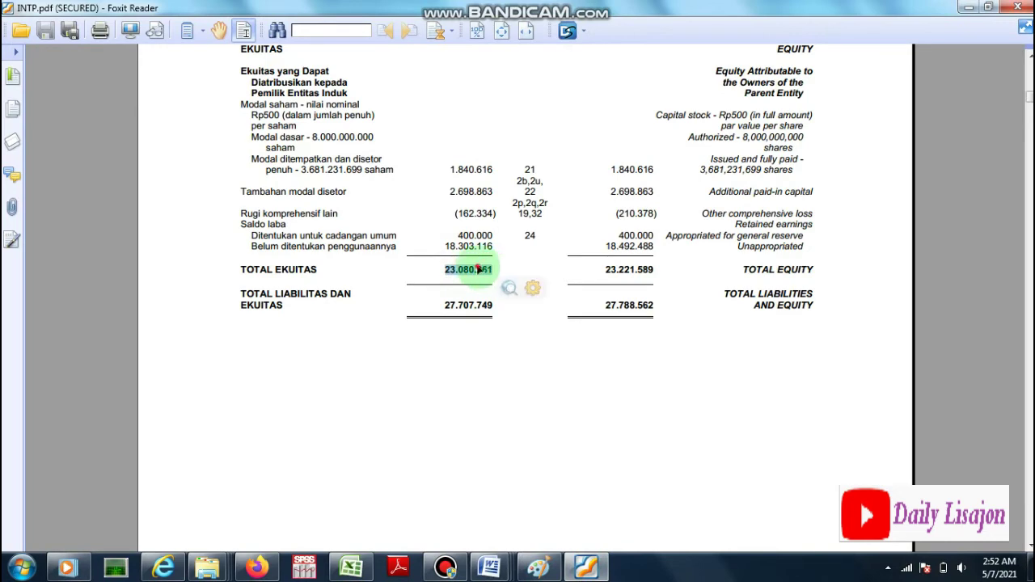
{"action": "right_click", "coordinate": [477, 270]}
{"action": "left_click", "coordinate": [503, 275]}
{"action": "left_click", "coordinate": [347, 568]}
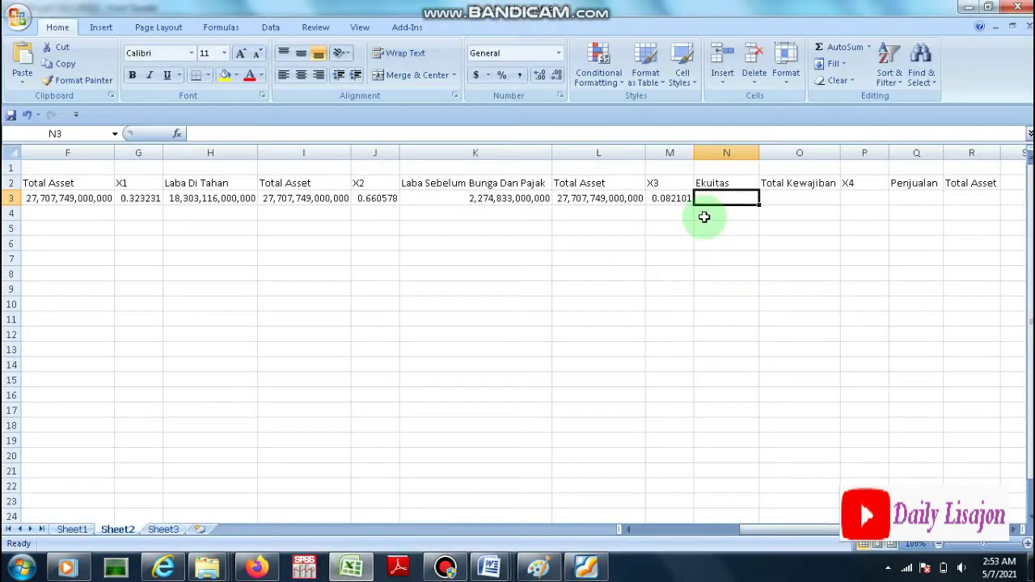
{"action": "right_click", "coordinate": [709, 201]}
{"action": "left_click", "coordinate": [733, 234]}
{"action": "left_click", "coordinate": [205, 135]}
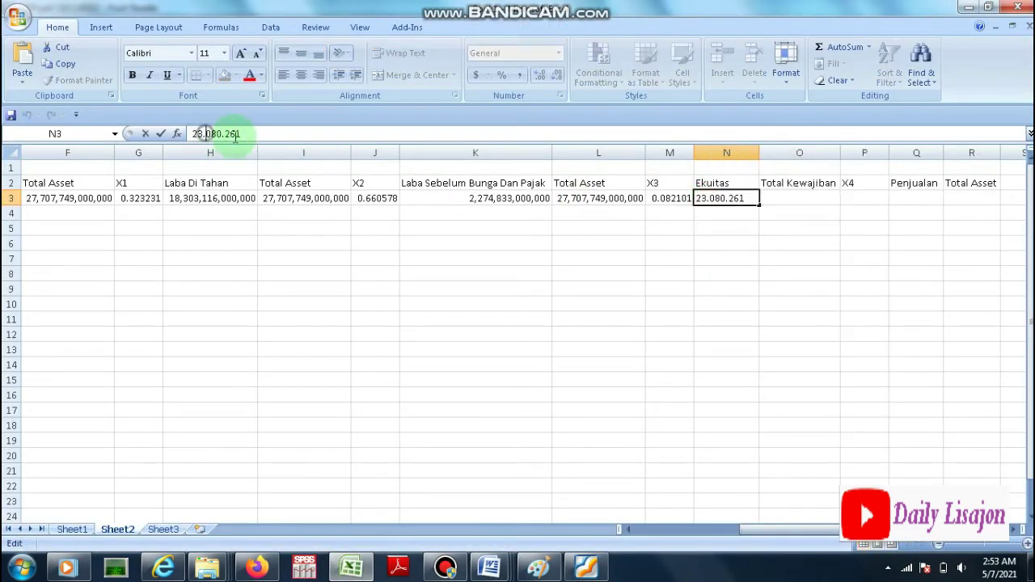
{"action": "key", "text": "BackSpace"}
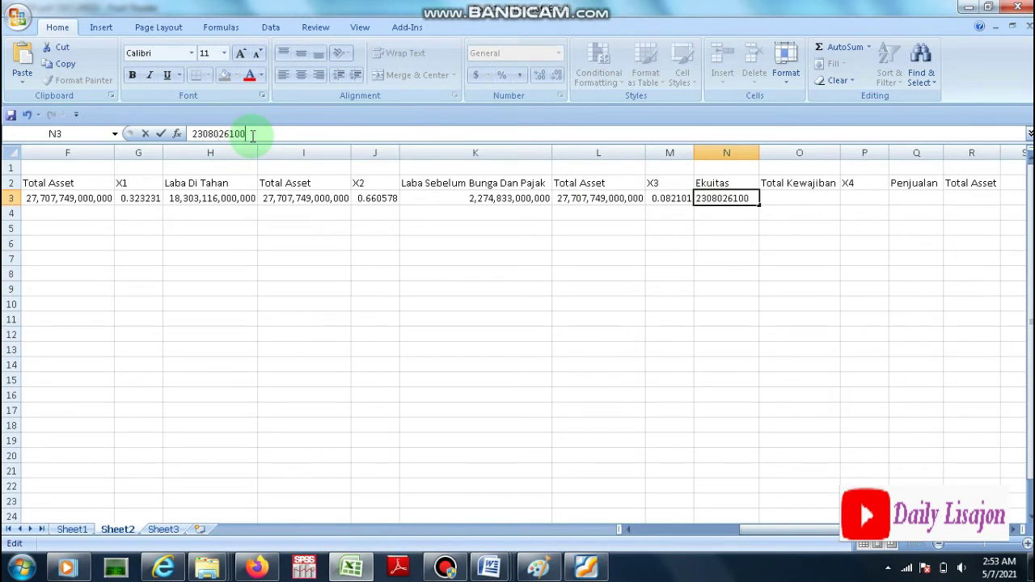
{"action": "key", "text": "Return"}
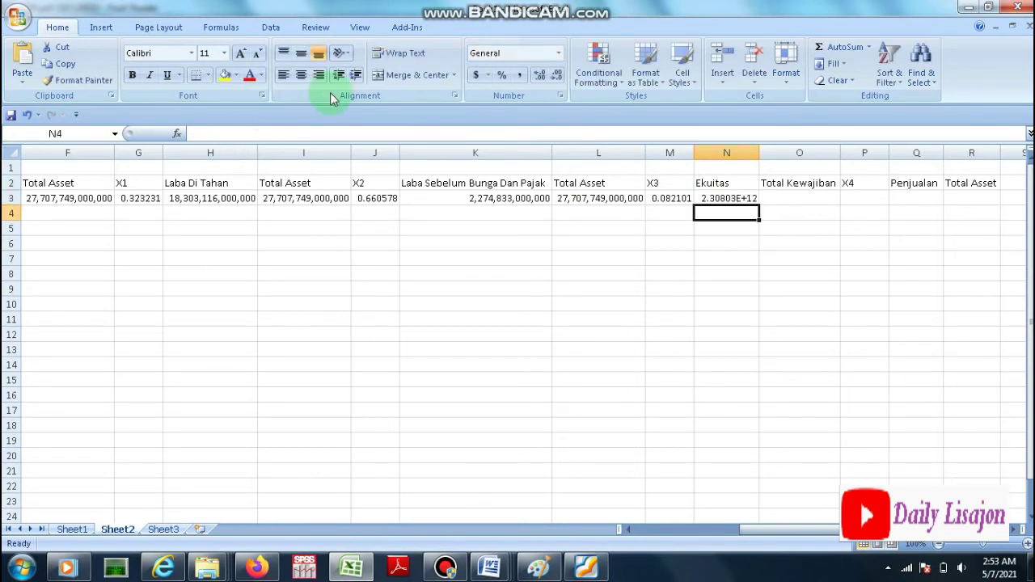
Step: Apply the number format of Total Asset cell L3 to Ekuitas cell N3 and widen column N to fit the value
{"action": "left_click", "coordinate": [596, 196]}
{"action": "left_click", "coordinate": [83, 80]}
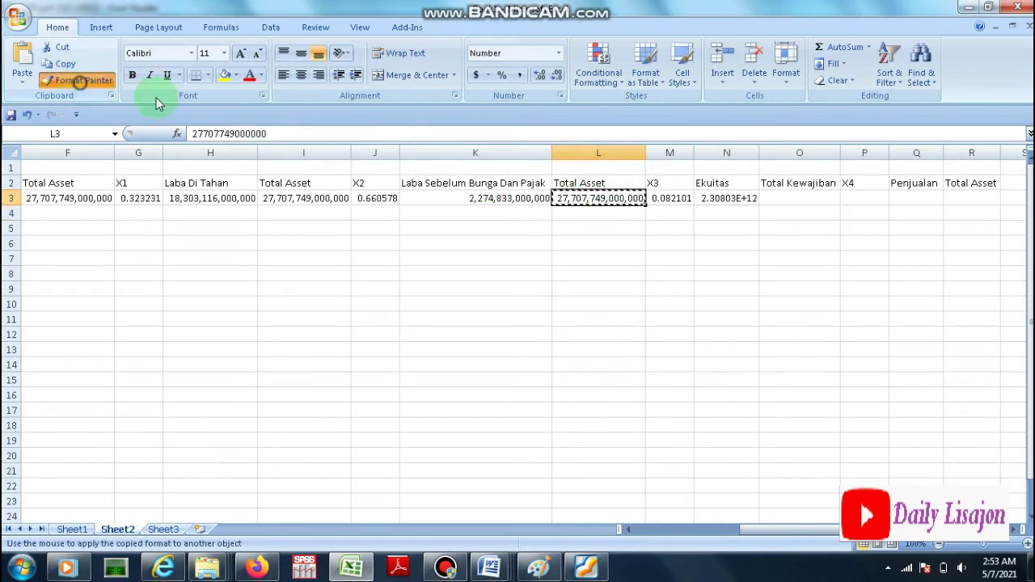
{"action": "left_click", "coordinate": [726, 198]}
{"action": "left_click_drag", "start_coordinate": [758, 149], "coordinate": [782, 148]}
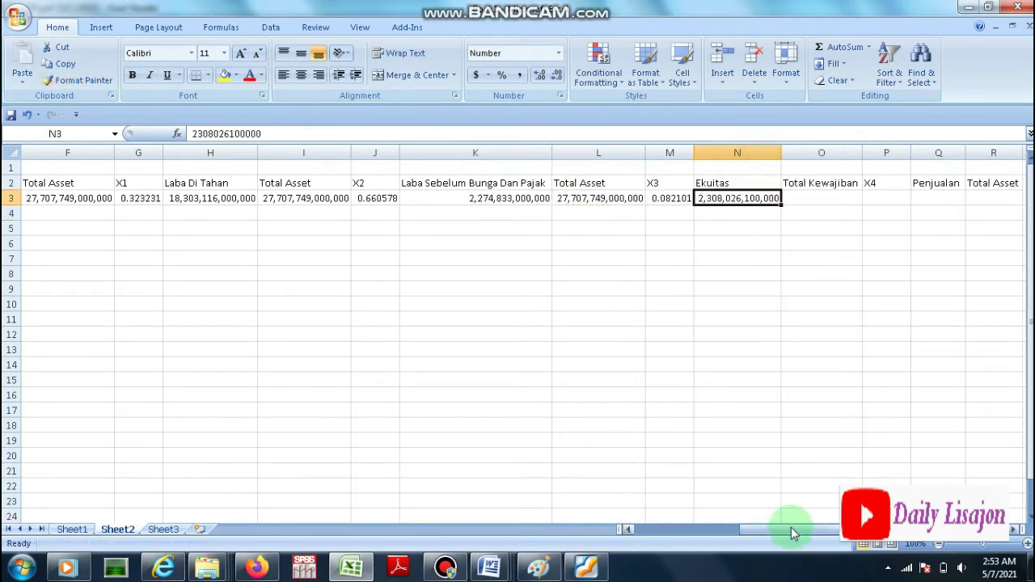
{"action": "left_click", "coordinate": [1014, 530]}
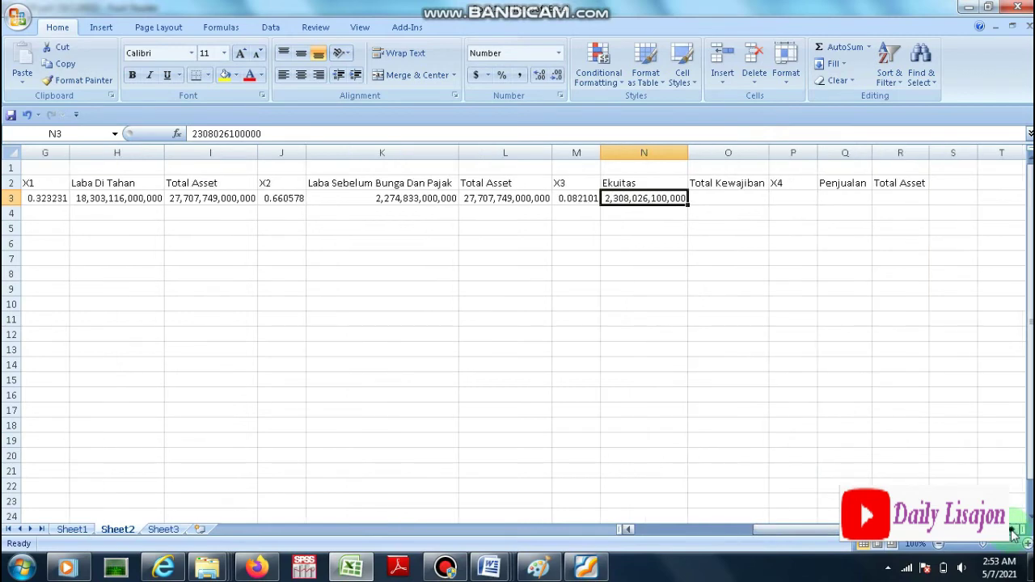
Step: Switch to Foxit Reader and copy the 2019 total liabilities figure from the balance sheet in INTP.pdf
{"action": "left_click", "coordinate": [1013, 530]}
{"action": "left_click", "coordinate": [1014, 530]}
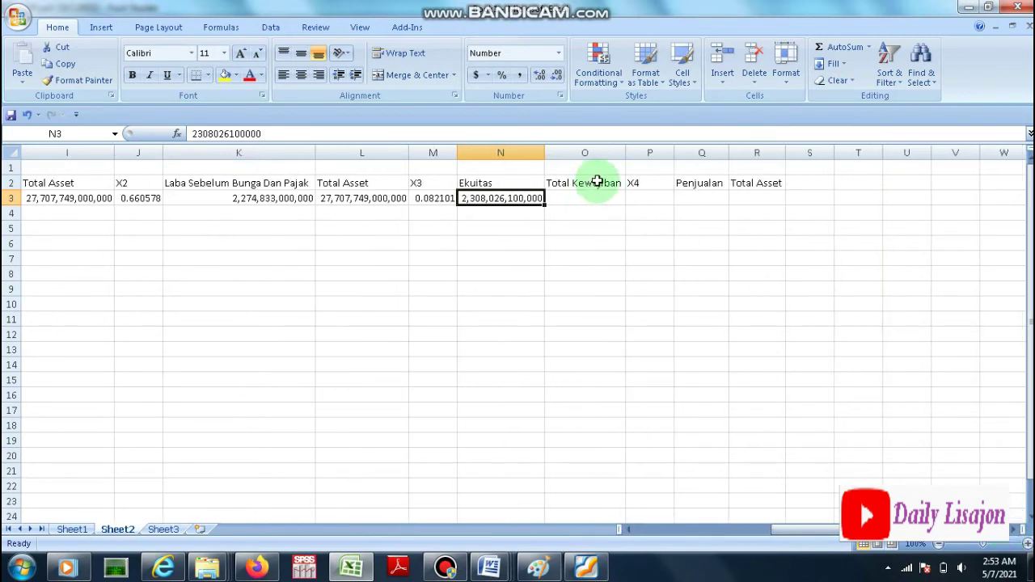
{"action": "left_click", "coordinate": [588, 566]}
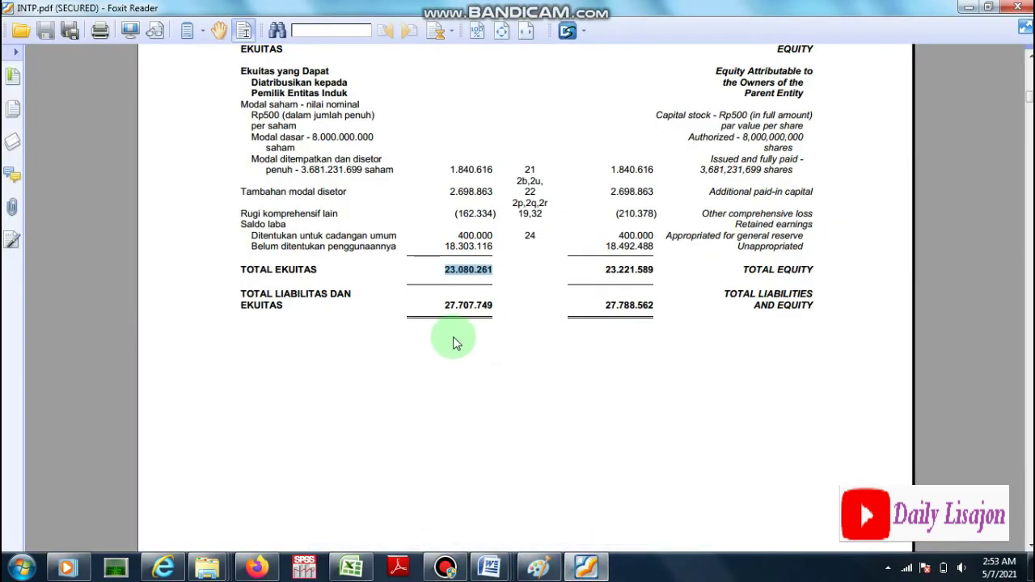
{"action": "scroll", "coordinate": [453, 347], "scroll_direction": "up", "scroll_amount": 10}
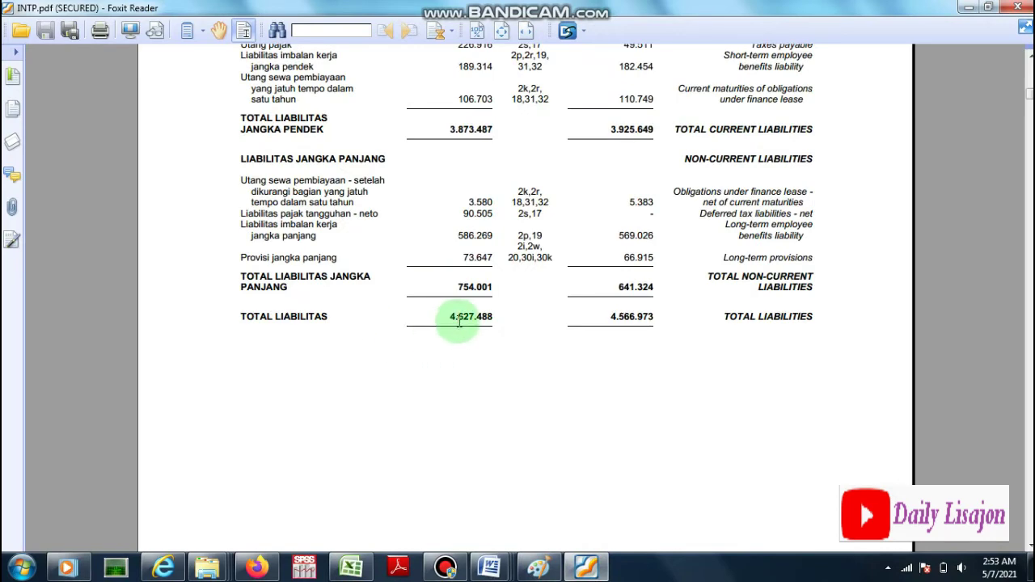
{"action": "left_click_drag", "start_coordinate": [430, 317], "coordinate": [490, 322]}
{"action": "right_click", "coordinate": [491, 321]}
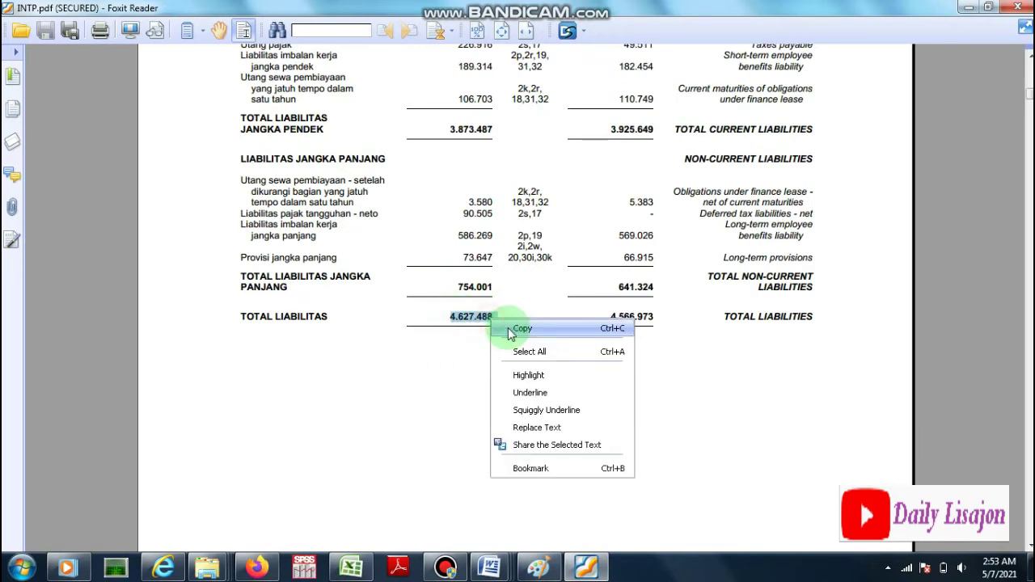
{"action": "left_click", "coordinate": [532, 328]}
{"action": "key", "text": "alt+Tab"}
{"action": "left_click", "coordinate": [575, 197]}
{"action": "right_click", "coordinate": [575, 198]}
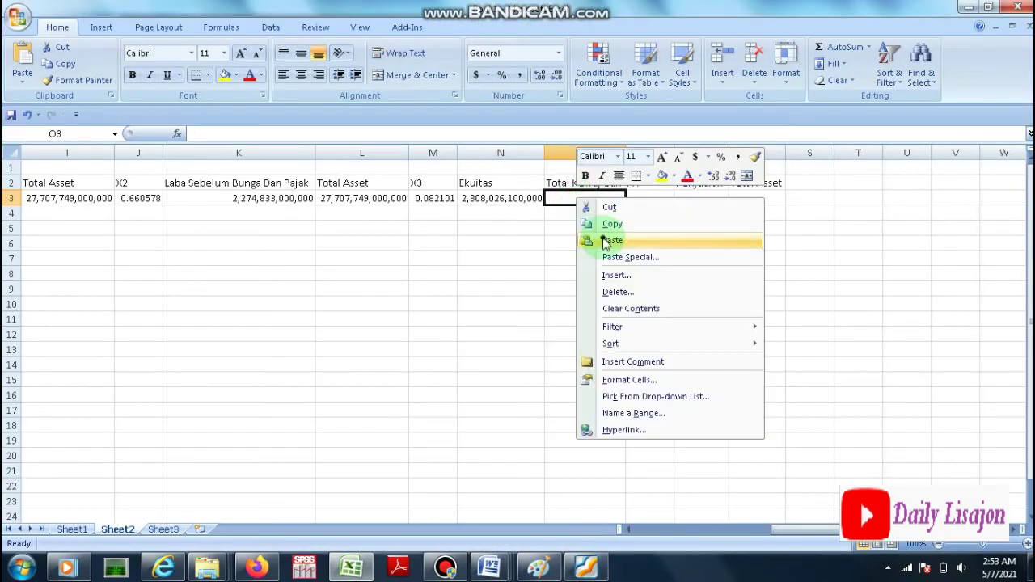
{"action": "left_click", "coordinate": [602, 239]}
{"action": "left_click", "coordinate": [203, 133]}
{"action": "key", "text": "BackSpace"}
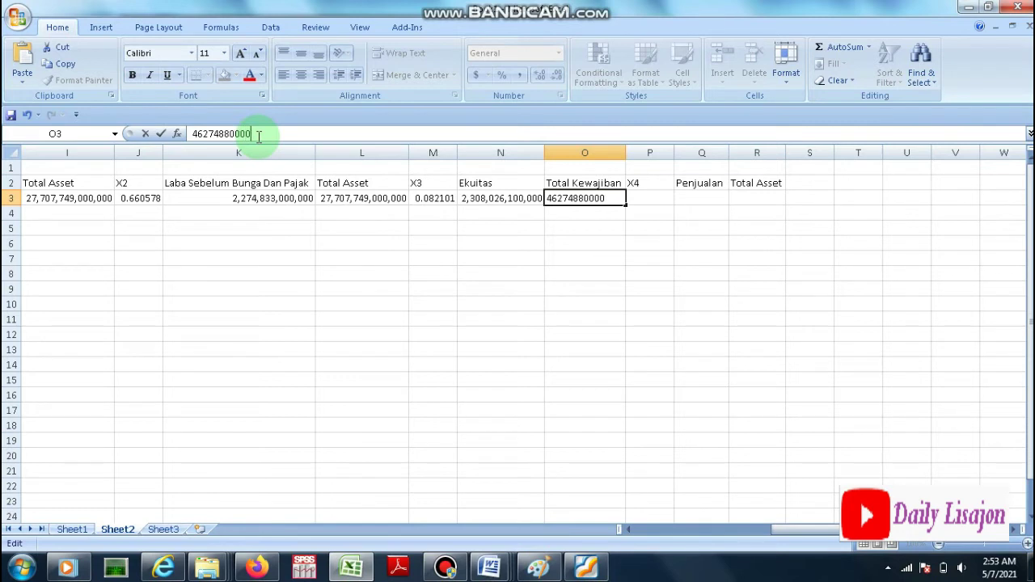
{"action": "key", "text": "Return"}
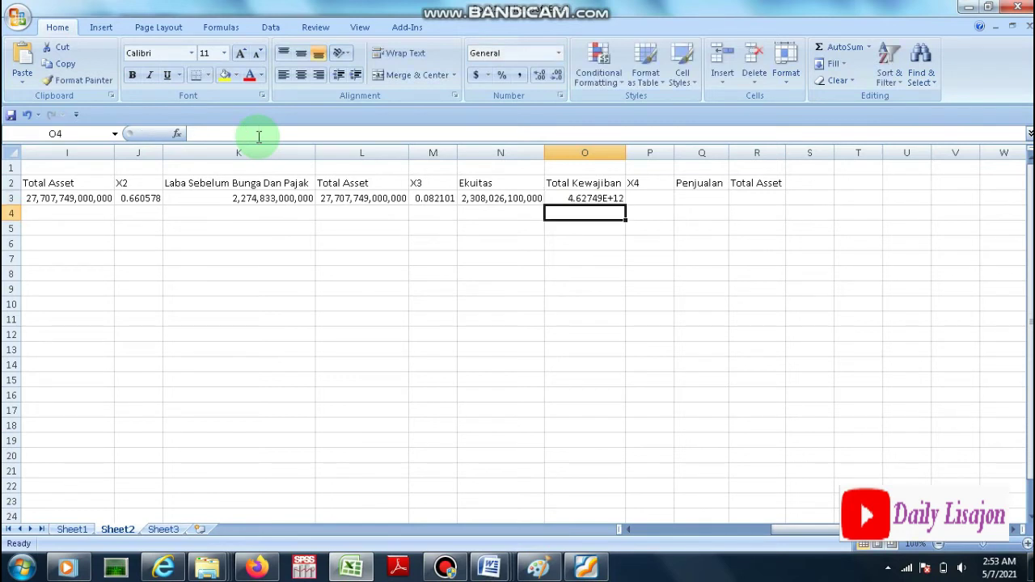
Step: Apply the number format of Ekuitas cell N3 to Total Kewajiban cell O3 and widen column O to fit the value
{"action": "left_click", "coordinate": [476, 200]}
{"action": "left_click", "coordinate": [81, 81]}
{"action": "left_click", "coordinate": [578, 199]}
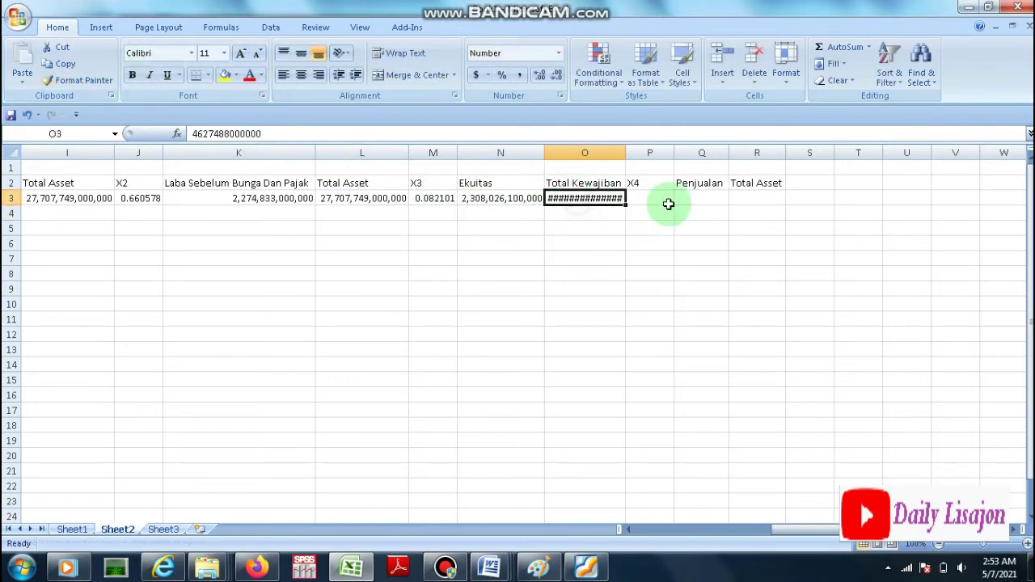
{"action": "left_click", "coordinate": [662, 200]}
{"action": "left_click", "coordinate": [619, 153]}
{"action": "double_click", "coordinate": [626, 153]}
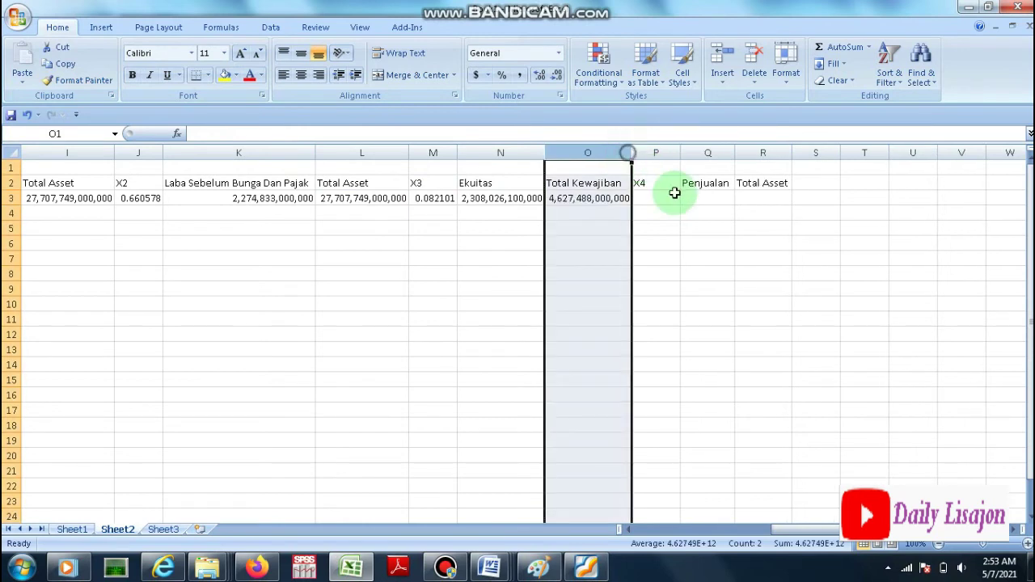
Step: Calculate X4 in cell P3 by dividing Ekuitas by Total Kewajiban with the formula =N3/O3
{"action": "left_click", "coordinate": [671, 202]}
{"action": "type", "text": "="}
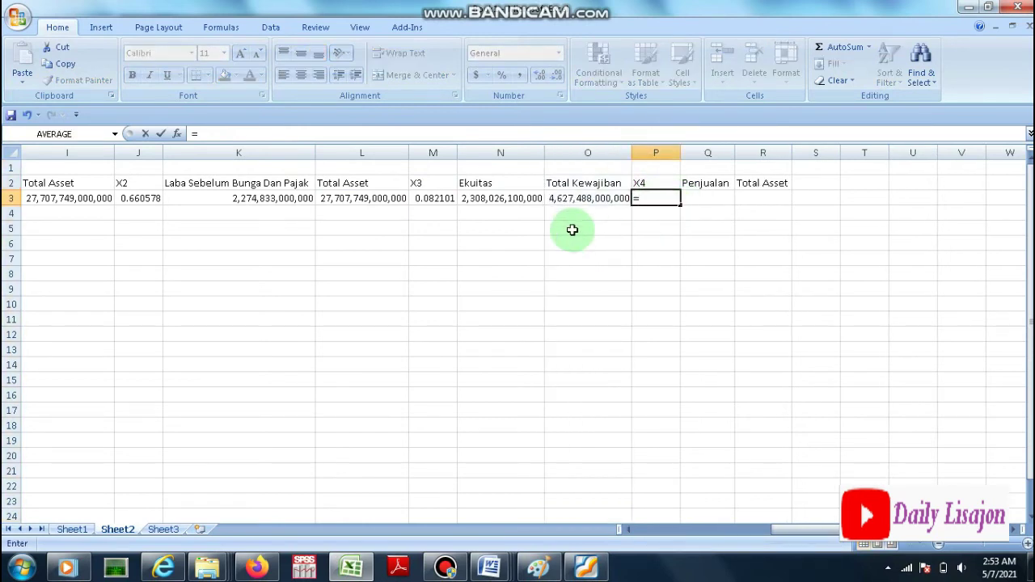
{"action": "left_click", "coordinate": [483, 199]}
{"action": "type", "text": "/"}
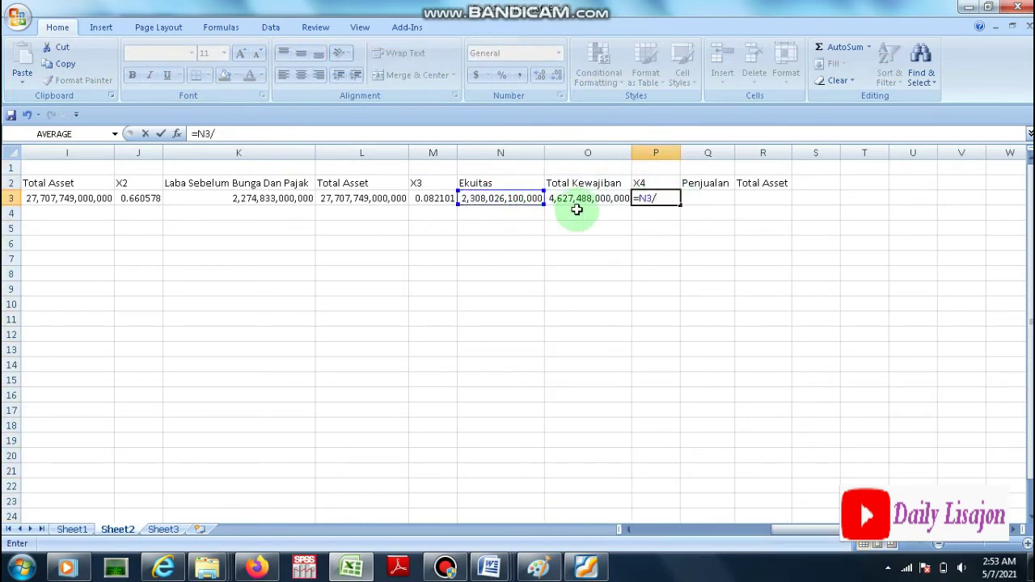
{"action": "left_click", "coordinate": [622, 205]}
{"action": "key", "text": "Return"}
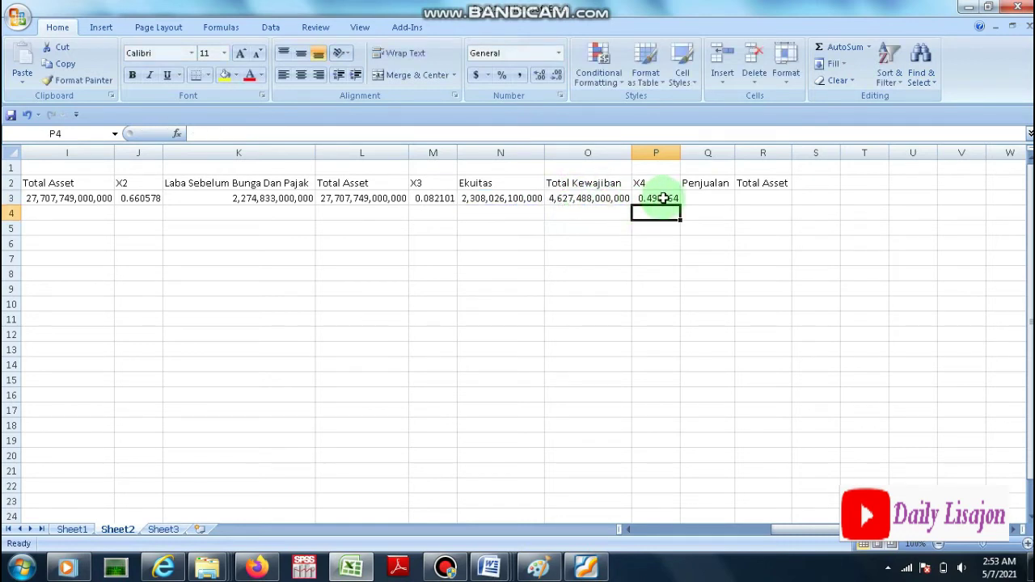
{"action": "left_click", "coordinate": [662, 199]}
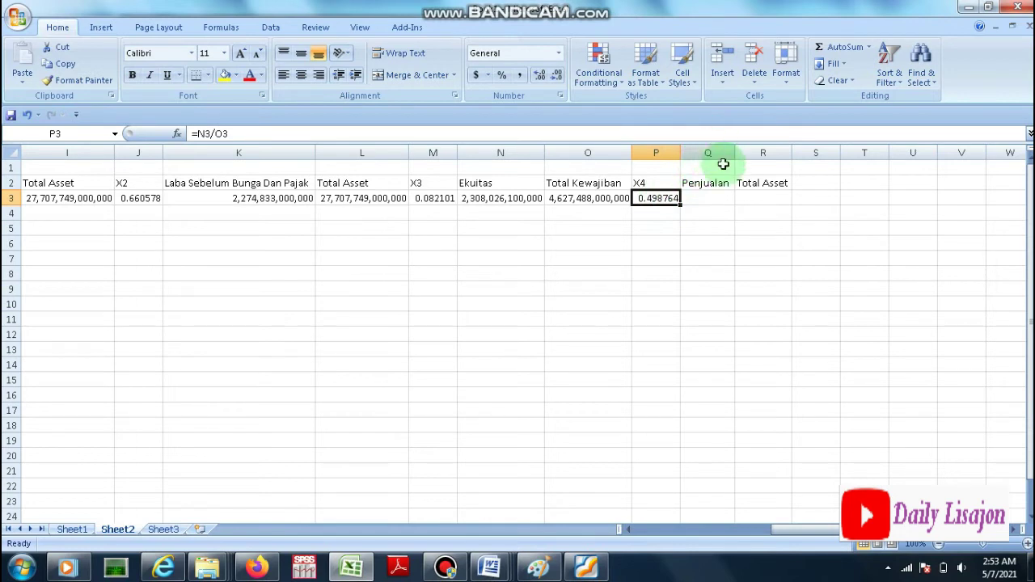
Step: Enter the header X5 in cell S2 and select Penjualan cell Q3
{"action": "left_click", "coordinate": [806, 185]}
{"action": "type", "text": "X5"}
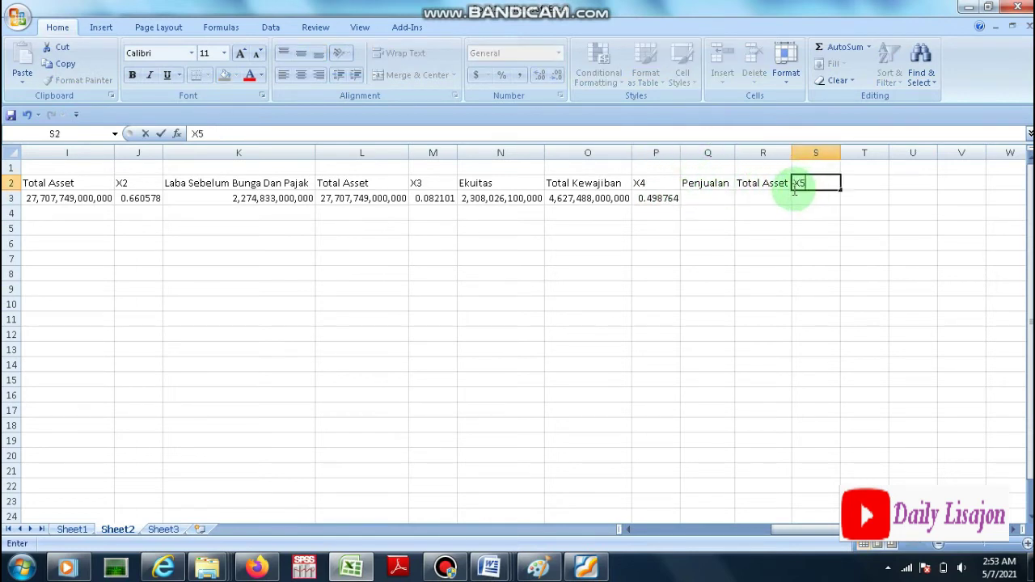
{"action": "left_click", "coordinate": [716, 200]}
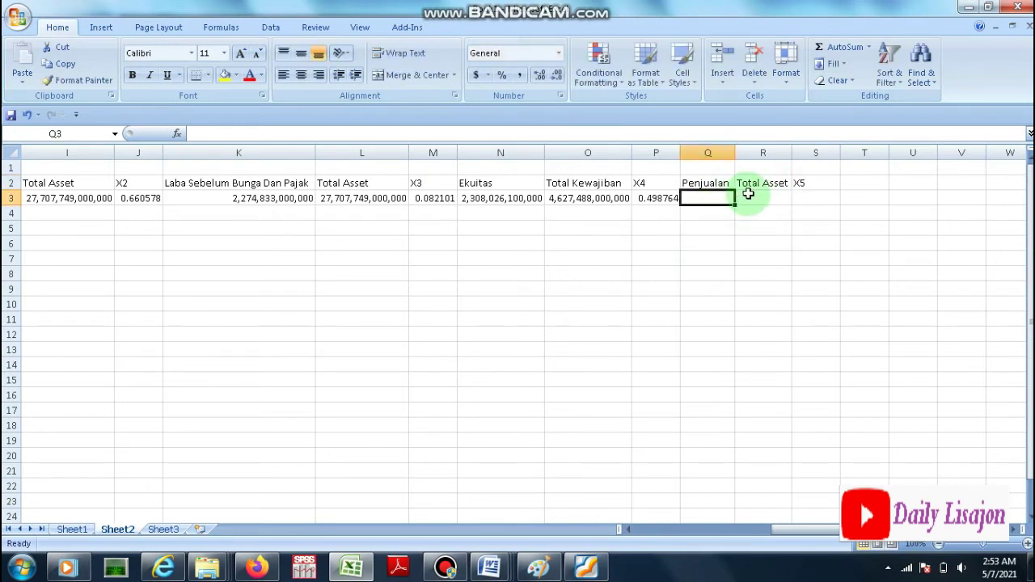
Step: Switch to Foxit Reader and copy the 2019 net revenues figure from the profit or loss statement in INTP.pdf
{"action": "left_click", "coordinate": [586, 571]}
{"action": "scroll", "coordinate": [548, 343], "scroll_direction": "down", "scroll_amount": 10}
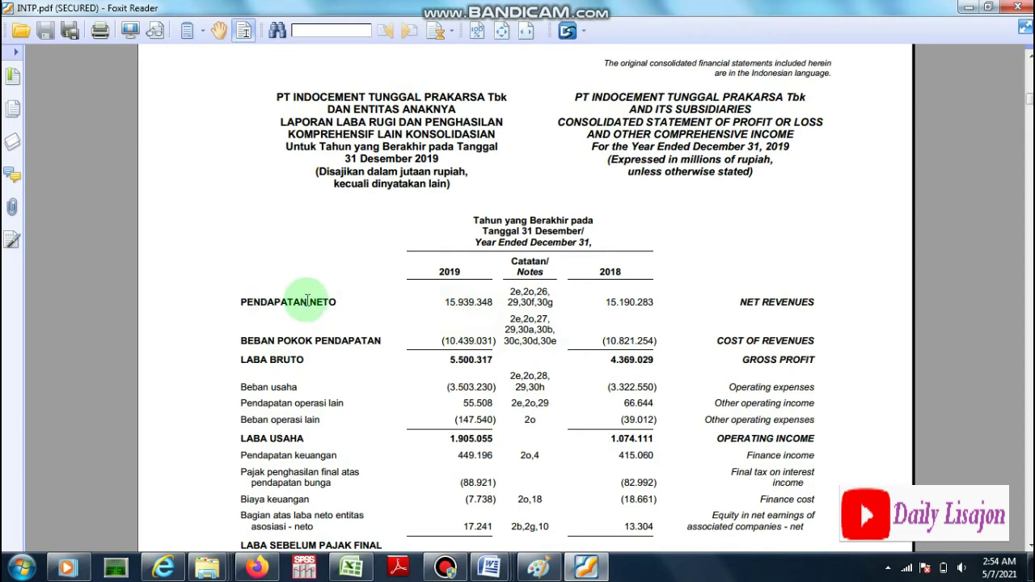
{"action": "left_click_drag", "start_coordinate": [453, 308], "coordinate": [497, 304]}
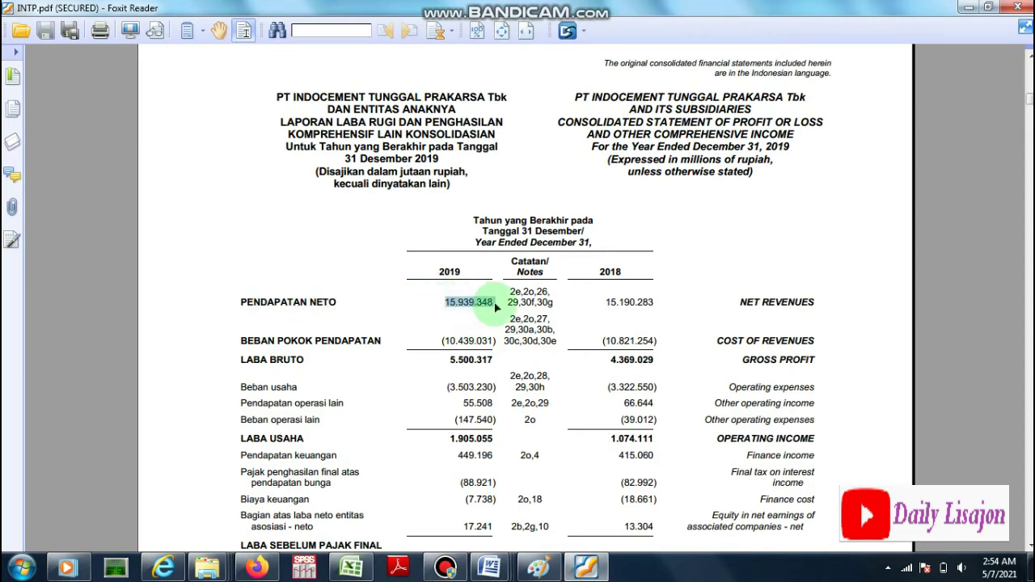
{"action": "right_click", "coordinate": [497, 305]}
{"action": "left_click", "coordinate": [517, 315]}
{"action": "key", "text": "alt+Tab"}
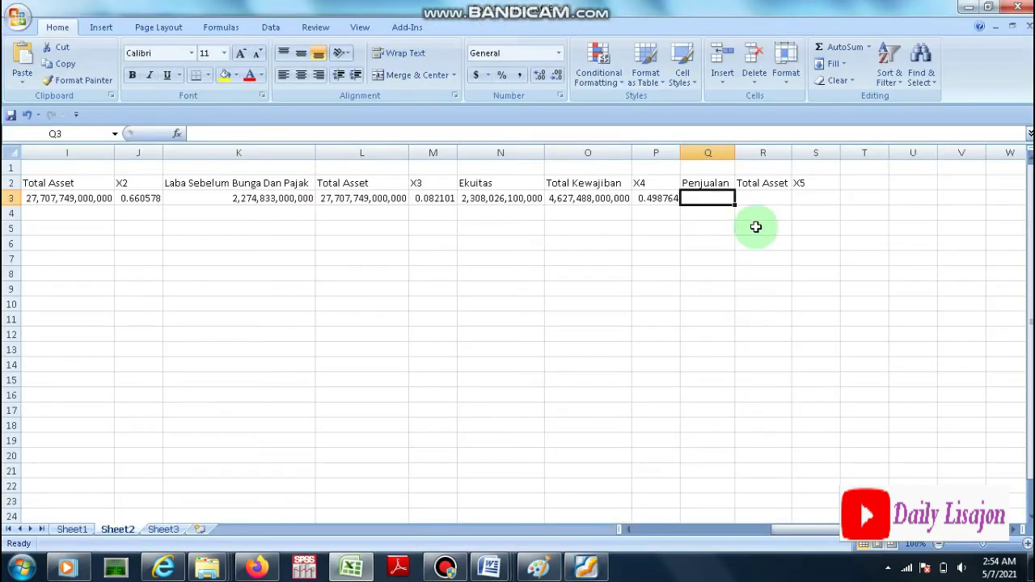
{"action": "key", "text": "ctrl+v"}
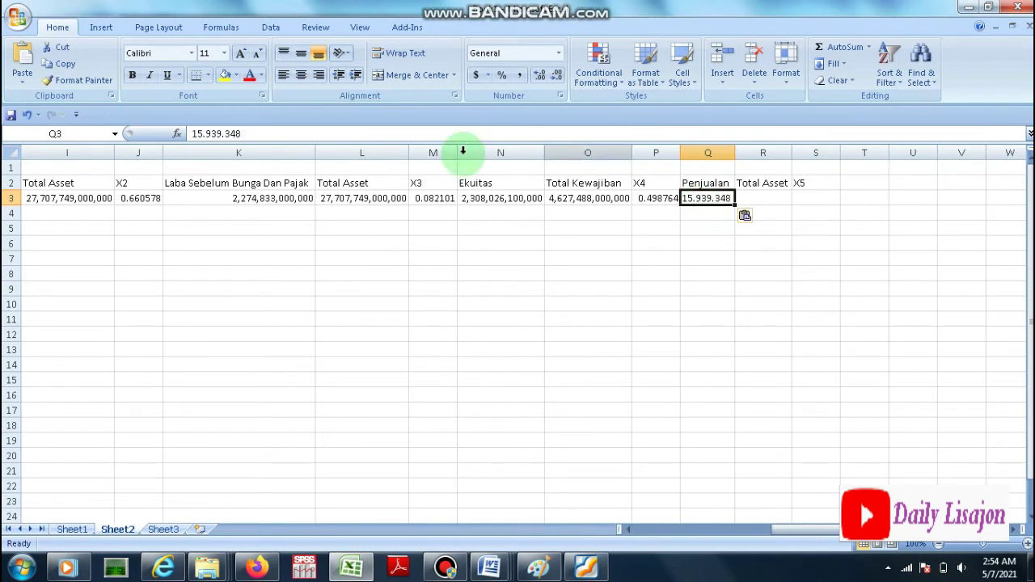
{"action": "left_click", "coordinate": [204, 139]}
{"action": "key", "text": "BackSpace"}
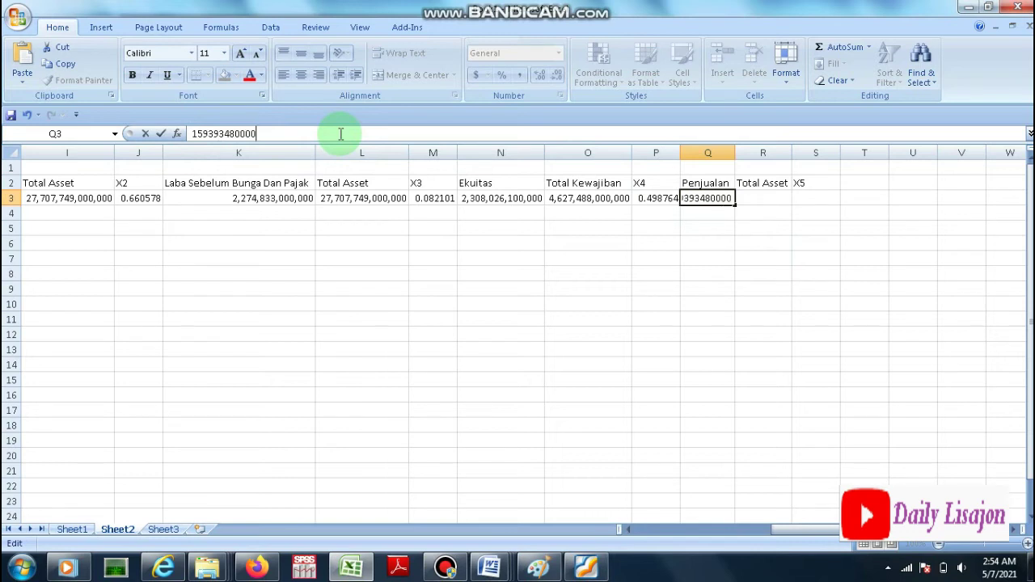
{"action": "type", "text": "00"}
{"action": "key", "text": "Return"}
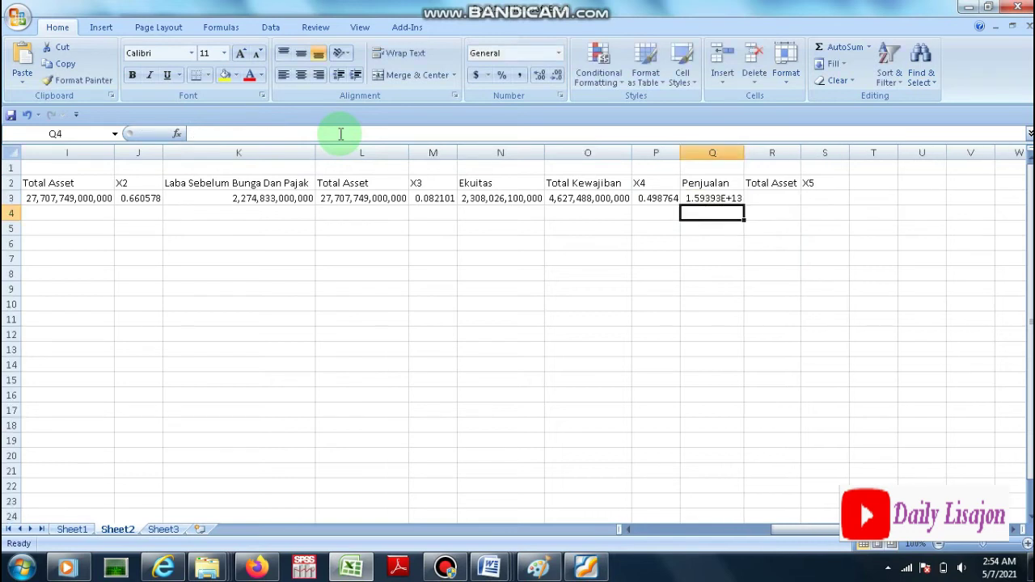
Step: Apply the number format of Total Kewajiban cell O3 to Penjualan cell Q3
{"action": "left_click", "coordinate": [566, 201]}
{"action": "left_click", "coordinate": [81, 80]}
{"action": "left_click", "coordinate": [709, 199]}
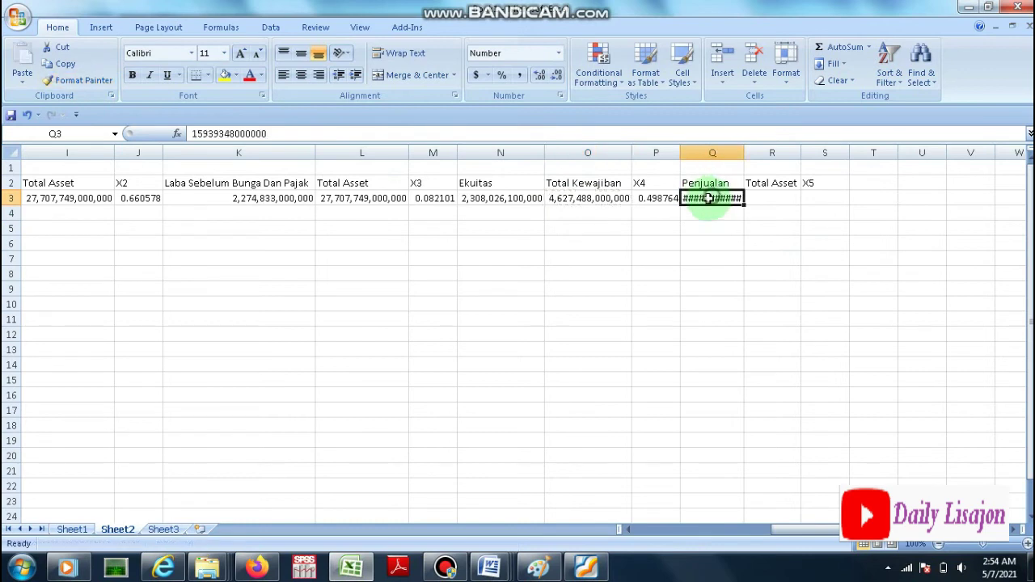
Step: Copy the Total Asset value from L3 into R3 and widen columns Q and R to fit their values
{"action": "left_click", "coordinate": [363, 198]}
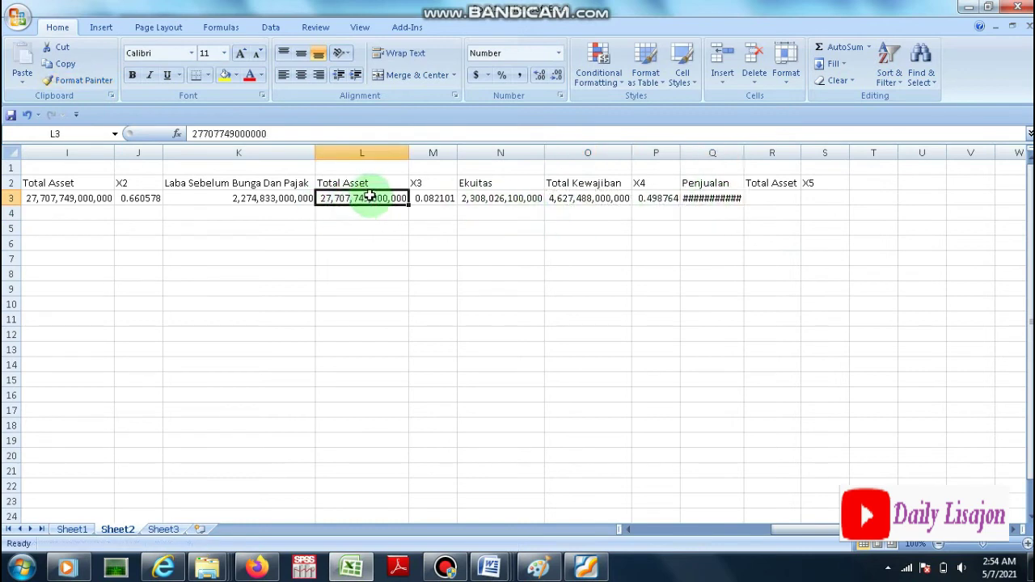
{"action": "key", "text": "ctrl+c"}
{"action": "left_click", "coordinate": [763, 199]}
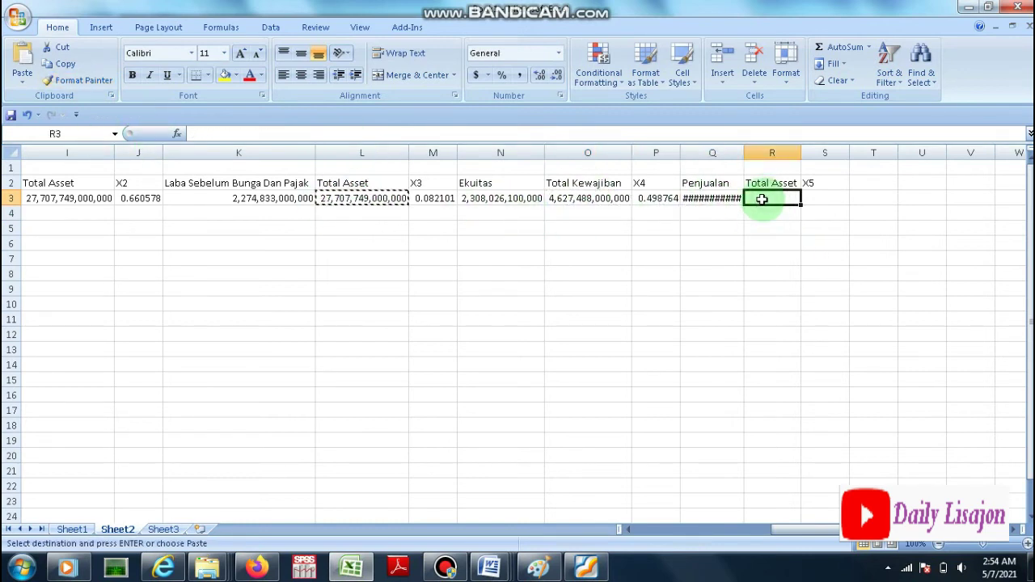
{"action": "key", "text": "ctrl+v"}
{"action": "double_click", "coordinate": [744, 153]}
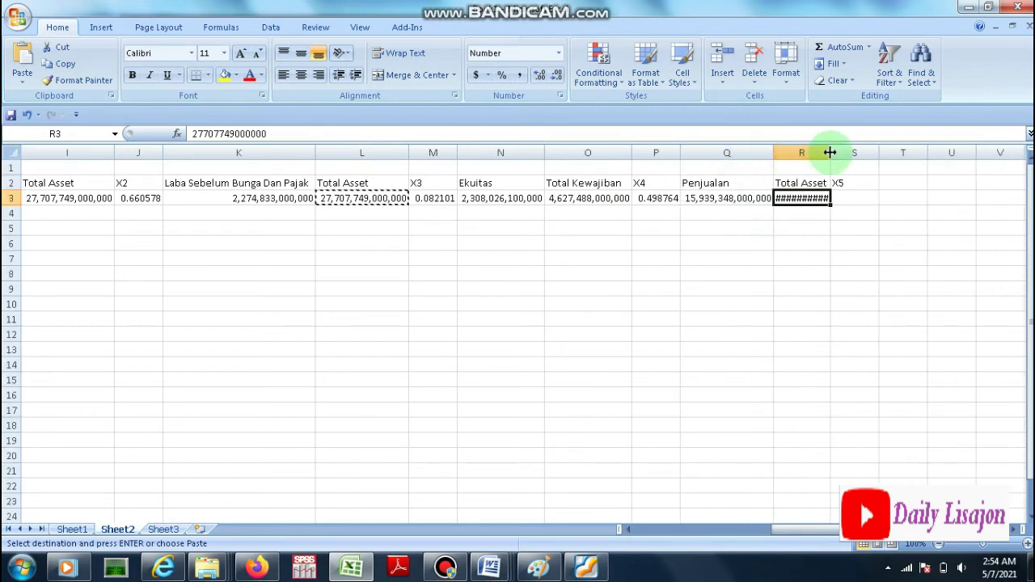
{"action": "double_click", "coordinate": [830, 153]}
Step: Calculate X5 in cell S3 by dividing Penjualan by Total Asset with the formula =Q3/R3
{"action": "left_click", "coordinate": [889, 199]}
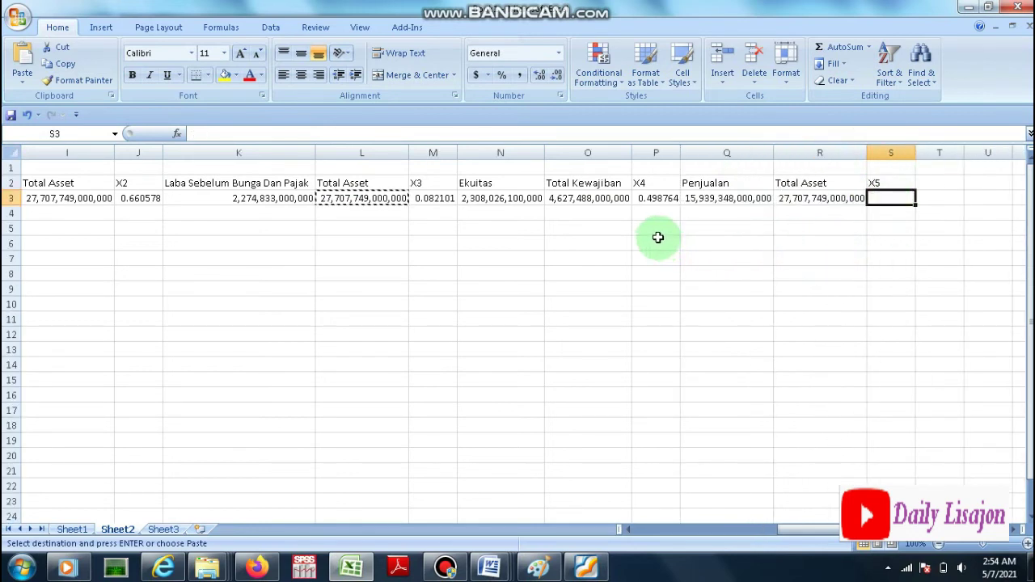
{"action": "type", "text": "="}
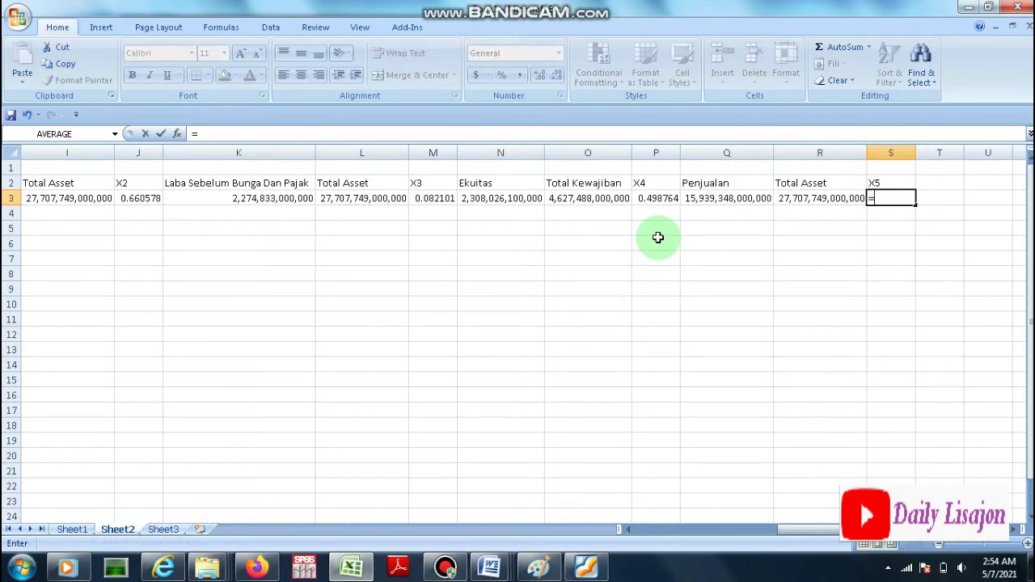
{"action": "left_click", "coordinate": [728, 198]}
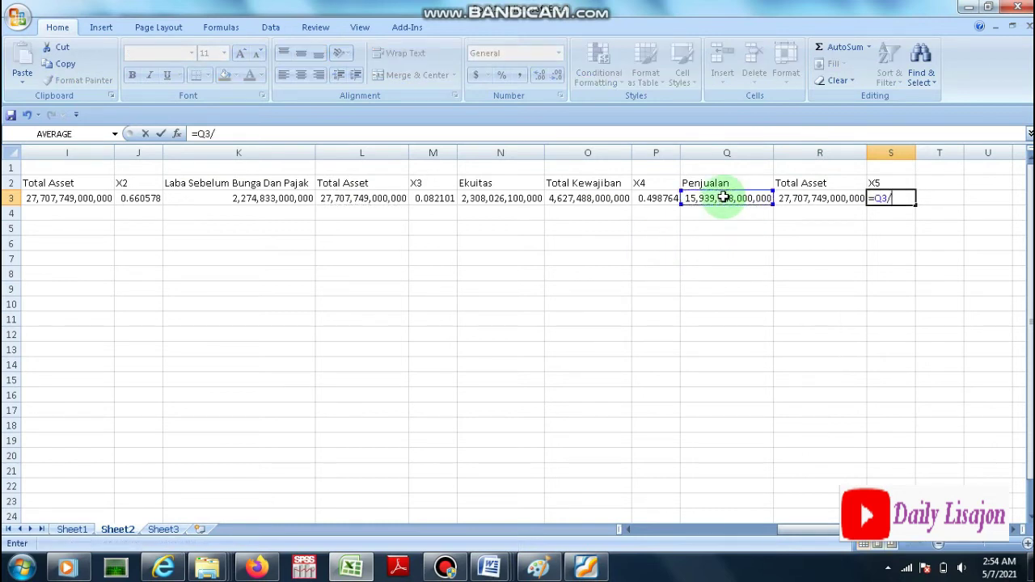
{"action": "type", "text": "/"}
{"action": "left_click", "coordinate": [797, 198]}
{"action": "key", "text": "Return"}
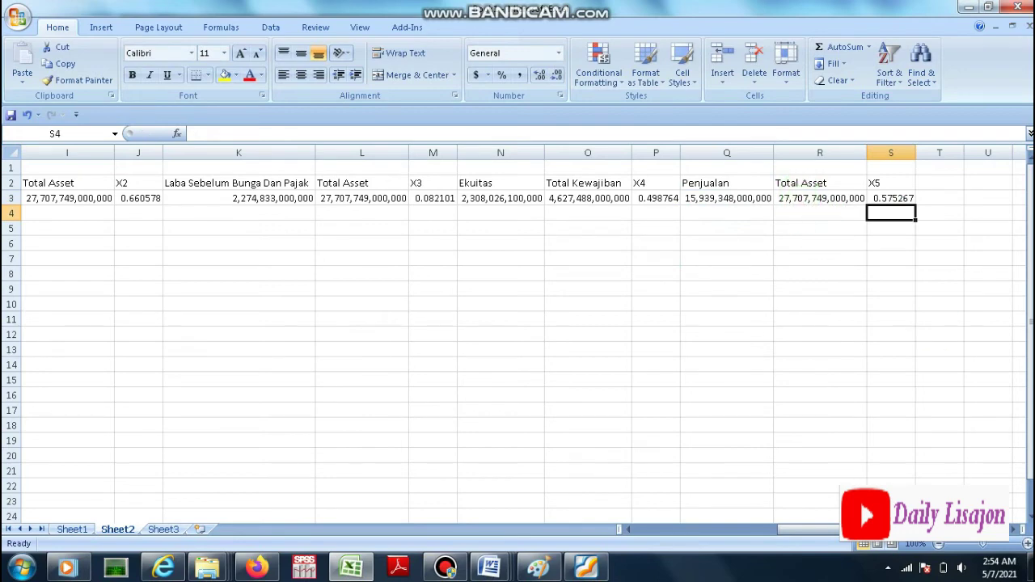
Step: Review the X1 to X5 ratio cells for INTP across row 3 of Sheet2
{"action": "double_click", "coordinate": [1014, 529]}
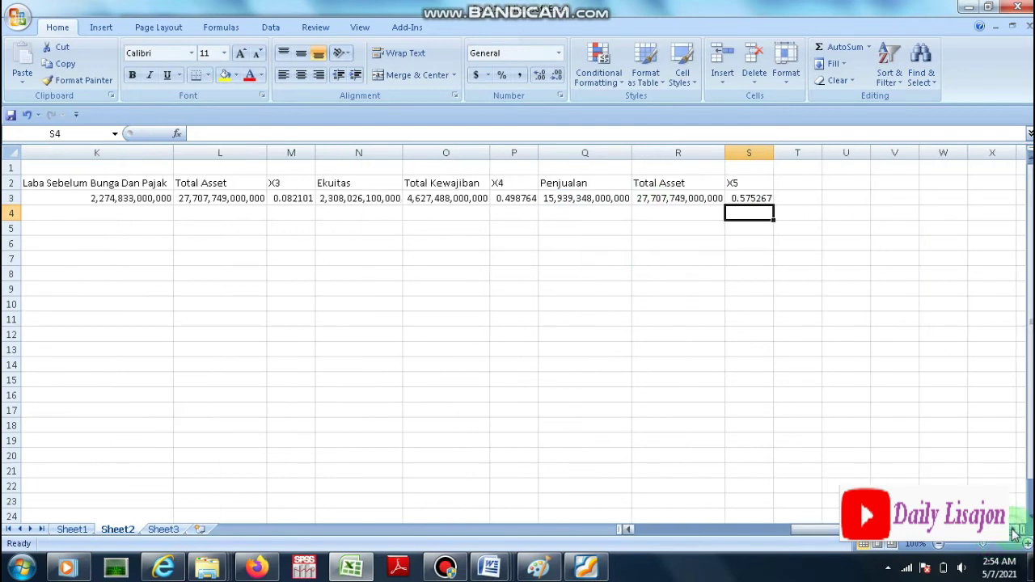
{"action": "left_click", "coordinate": [790, 527]}
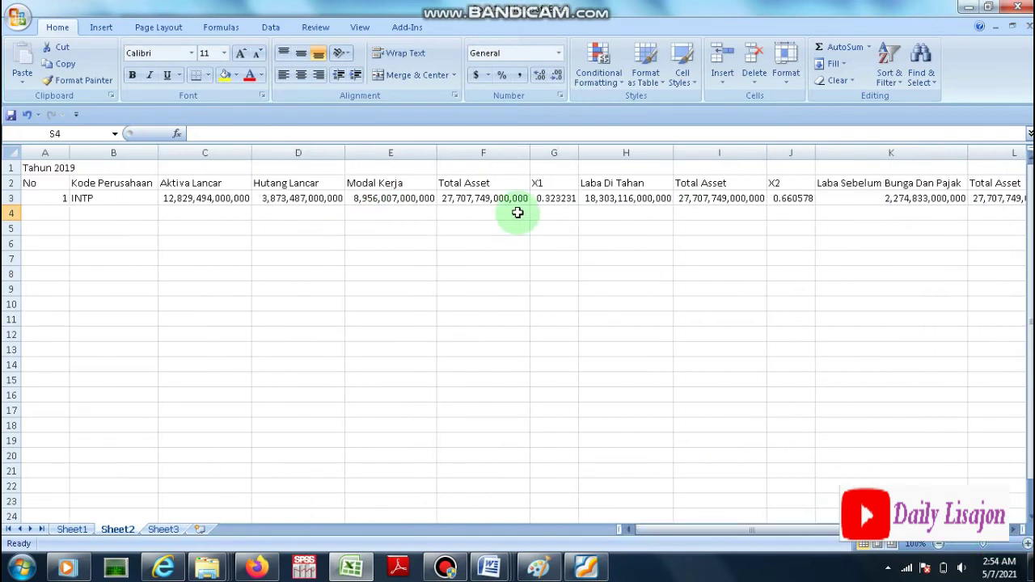
{"action": "left_click", "coordinate": [554, 197]}
{"action": "left_click", "coordinate": [788, 198]}
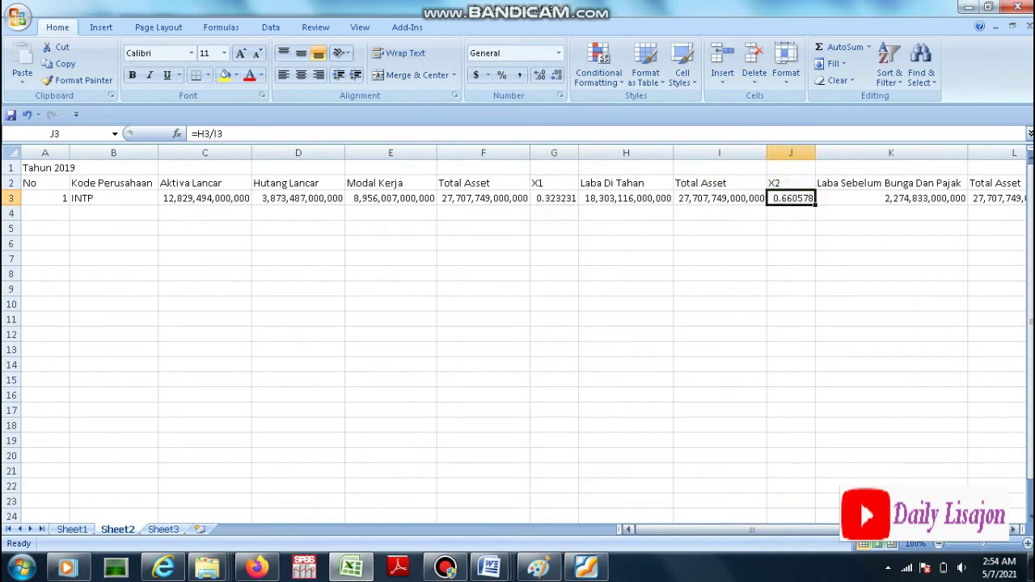
{"action": "left_click_drag", "start_coordinate": [804, 530], "coordinate": [946, 530]}
{"action": "left_click", "coordinate": [855, 199]}
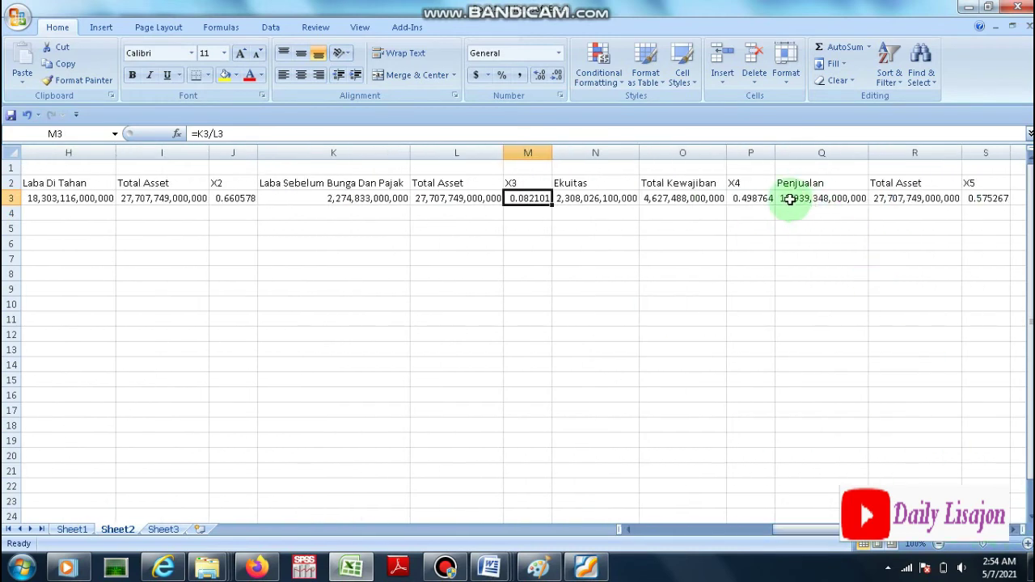
{"action": "left_click", "coordinate": [759, 198]}
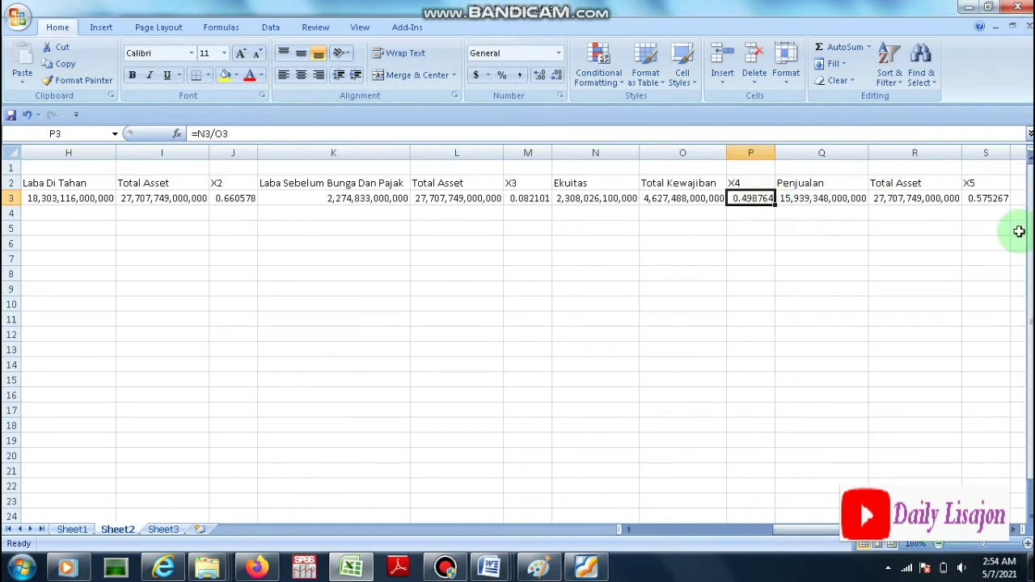
{"action": "left_click", "coordinate": [988, 199]}
{"action": "left_click", "coordinate": [1014, 529]}
{"action": "left_click", "coordinate": [1013, 530]}
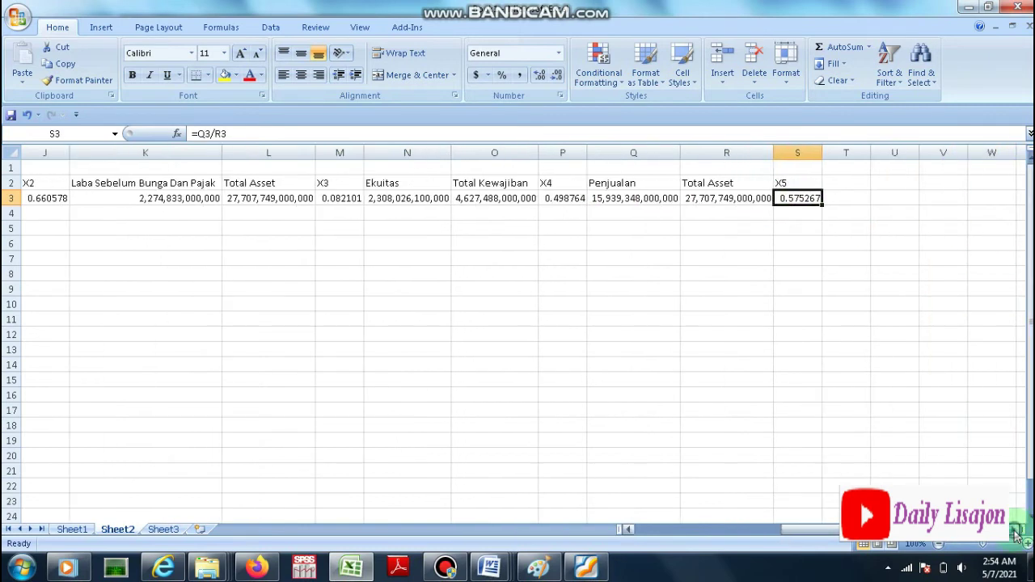
Step: Enter the header FD in cell T2, beside the X5 column
{"action": "left_click", "coordinate": [848, 186]}
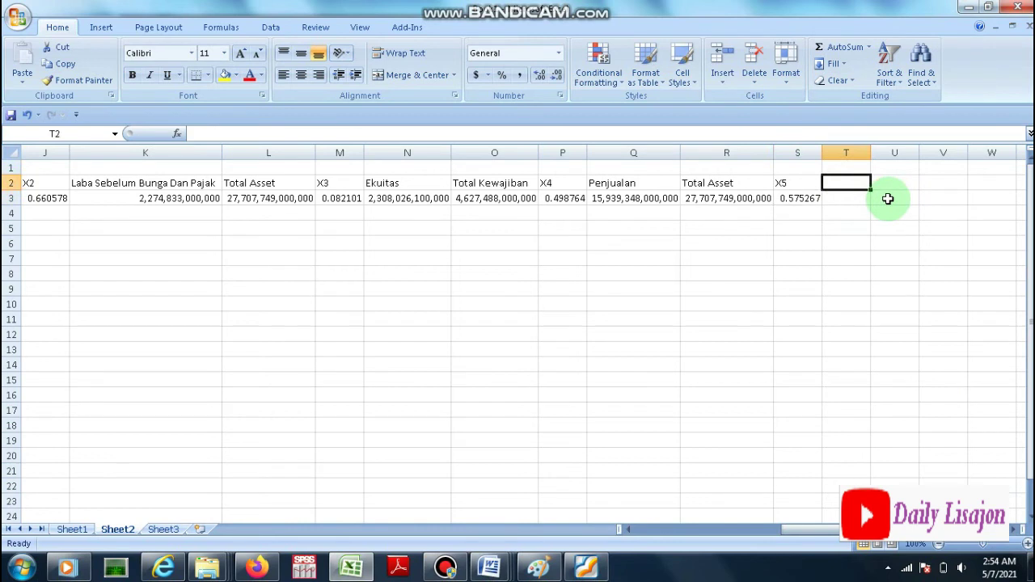
{"action": "type", "text": "fd"}
{"action": "key", "text": "Escape"}
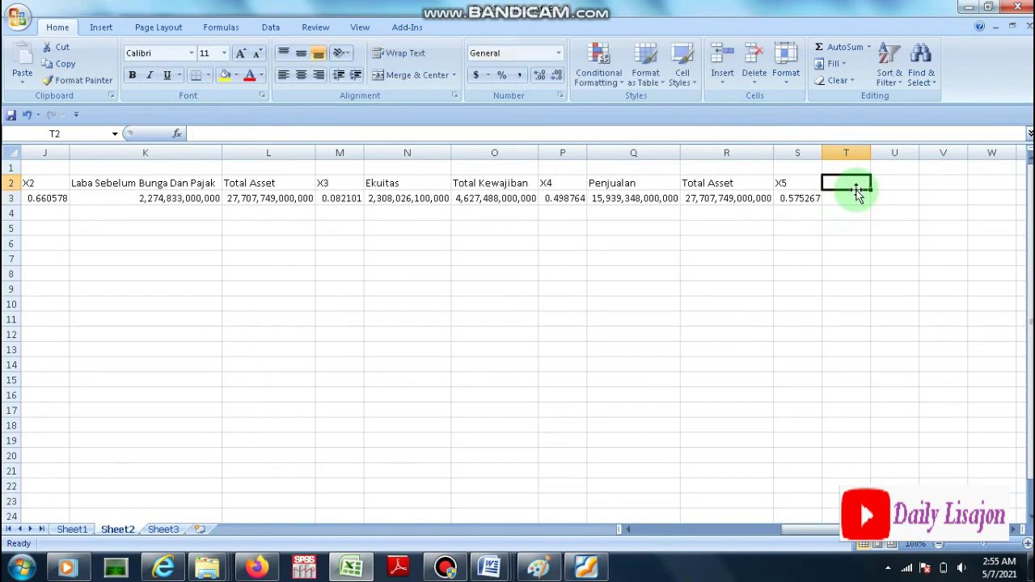
{"action": "type", "text": "F"}
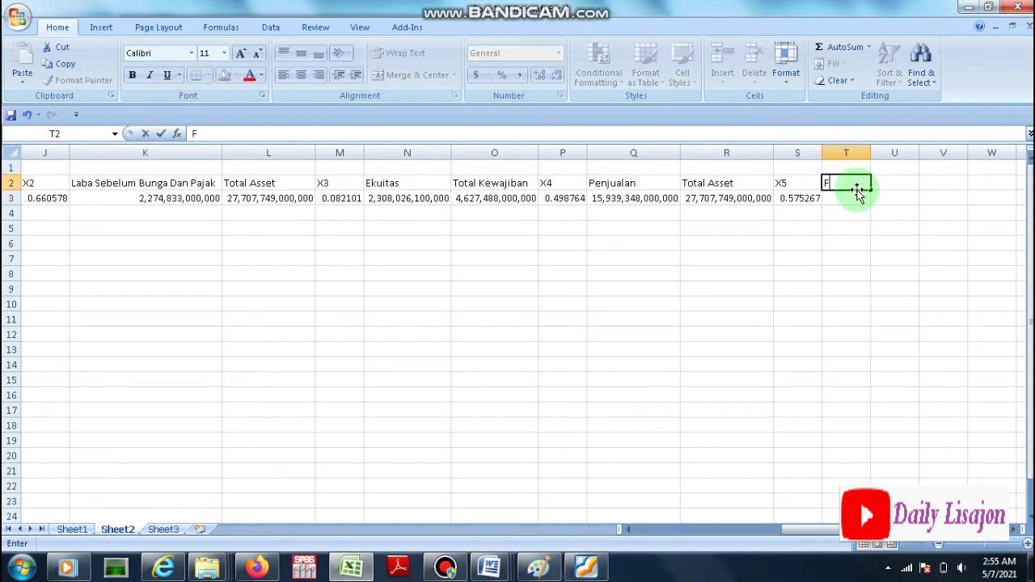
{"action": "type", "text": "D"}
{"action": "key", "text": "Return"}
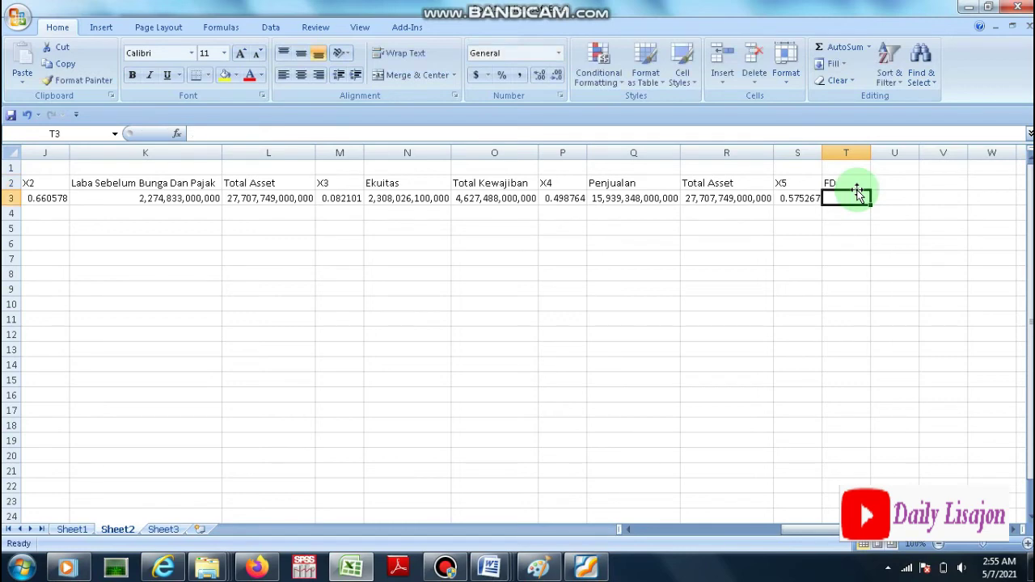
Step: Copy the Z formula text from cell A3 of Sheet1 into cell T1 of Sheet2 and make row 1 taller
{"action": "left_click", "coordinate": [75, 530]}
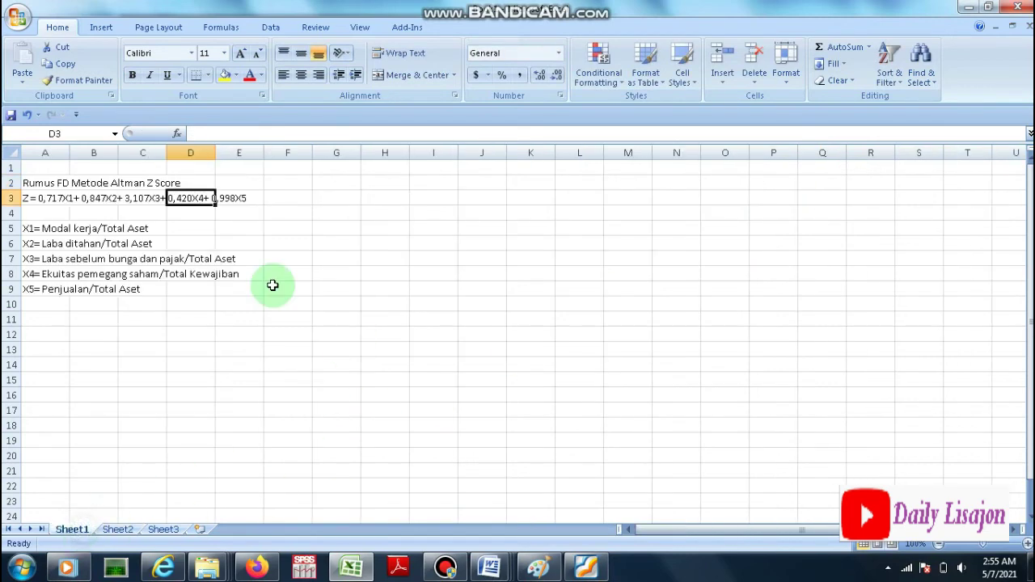
{"action": "left_click", "coordinate": [37, 198]}
{"action": "right_click", "coordinate": [38, 199]}
{"action": "left_click", "coordinate": [73, 229]}
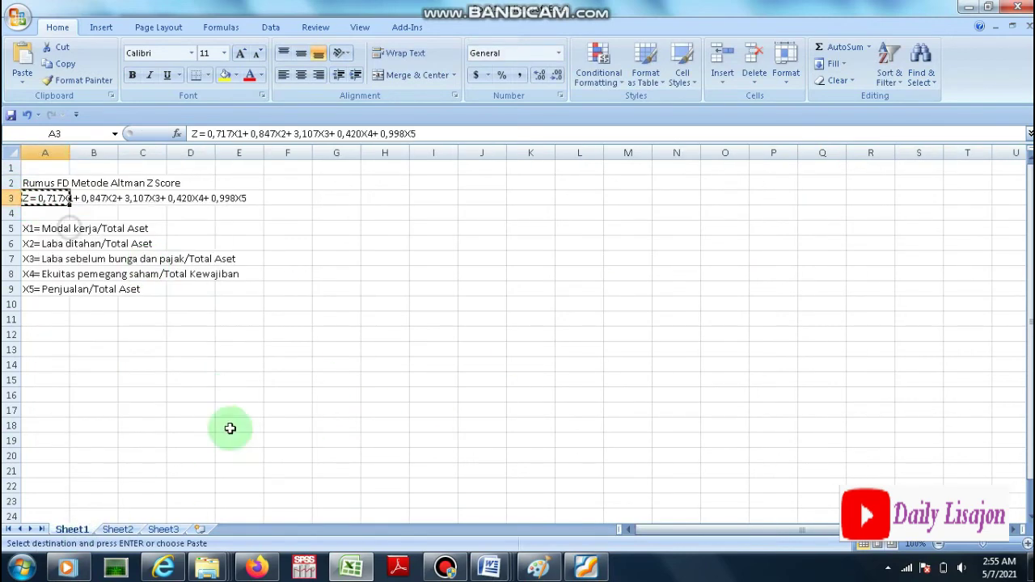
{"action": "left_click", "coordinate": [117, 530]}
{"action": "left_click", "coordinate": [843, 170]}
{"action": "right_click", "coordinate": [843, 171]}
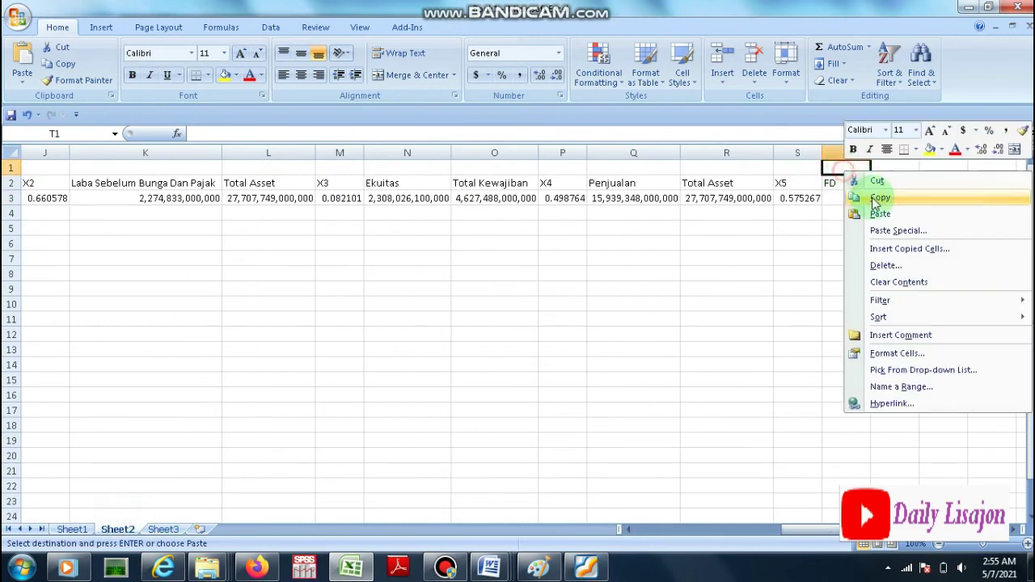
{"action": "left_click", "coordinate": [874, 206]}
{"action": "left_click_drag", "start_coordinate": [13, 182], "coordinate": [13, 192]}
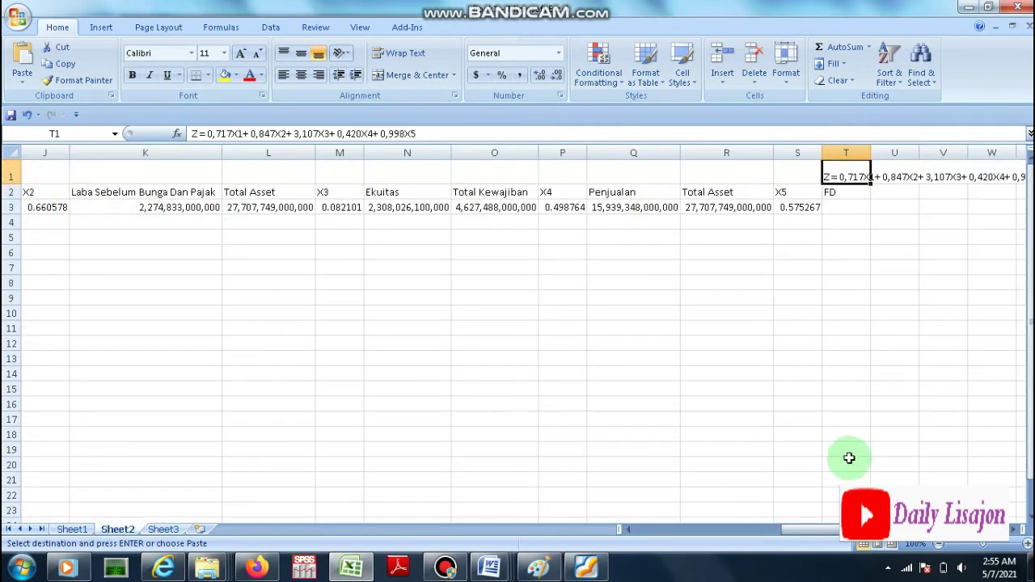
Step: Begin the FD formula in cell T3 with the weighted X1 term, =(0.717*G3)
{"action": "left_click", "coordinate": [1014, 530]}
{"action": "left_click", "coordinate": [1014, 529]}
{"action": "left_click", "coordinate": [1015, 529]}
{"action": "left_click", "coordinate": [555, 211]}
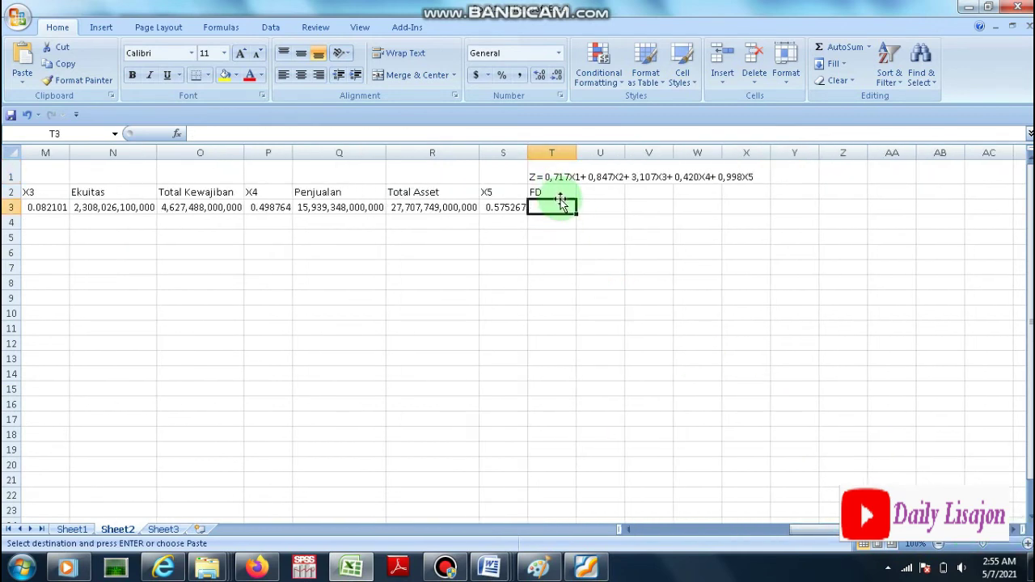
{"action": "type", "text": "=(0.717*"}
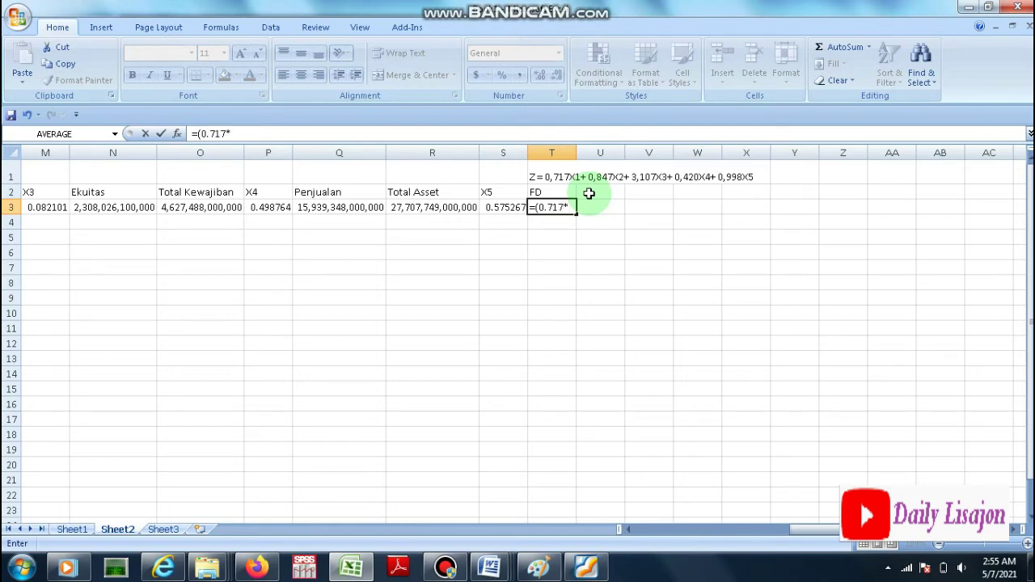
{"action": "left_click_drag", "start_coordinate": [837, 529], "coordinate": [715, 531]}
{"action": "left_click", "coordinate": [506, 207]}
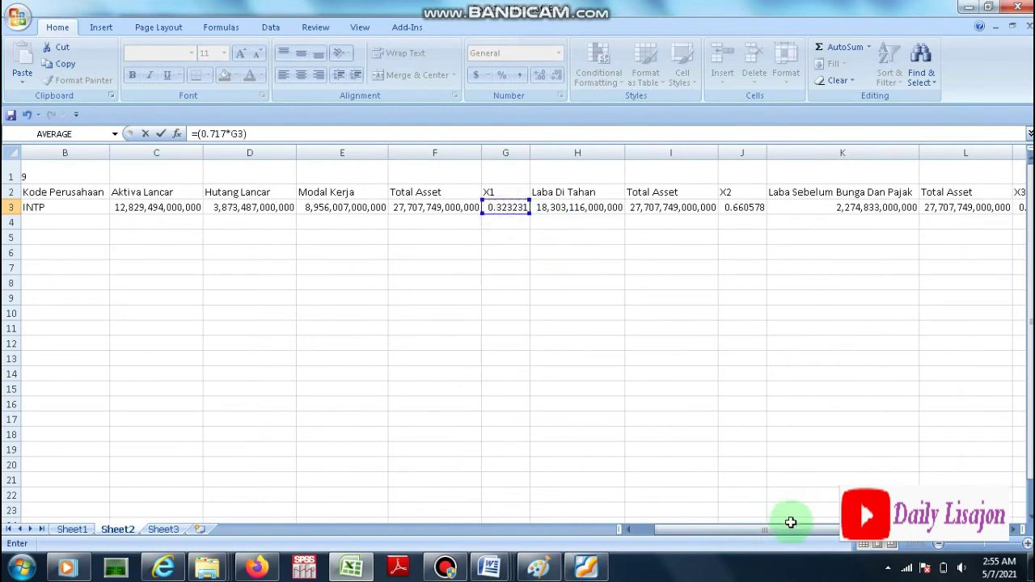
Step: Extend the FD formula in T3 with the weighted X2 term, +(0.847*J3)
{"action": "left_click_drag", "start_coordinate": [790, 529], "coordinate": [972, 549]}
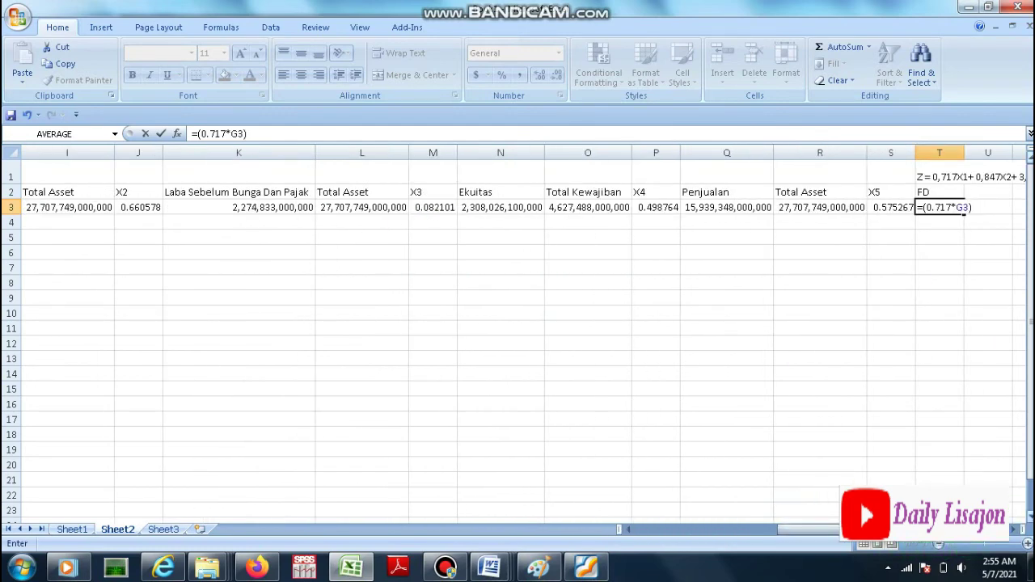
{"action": "left_click", "coordinate": [1016, 531]}
{"action": "left_click", "coordinate": [1015, 531]}
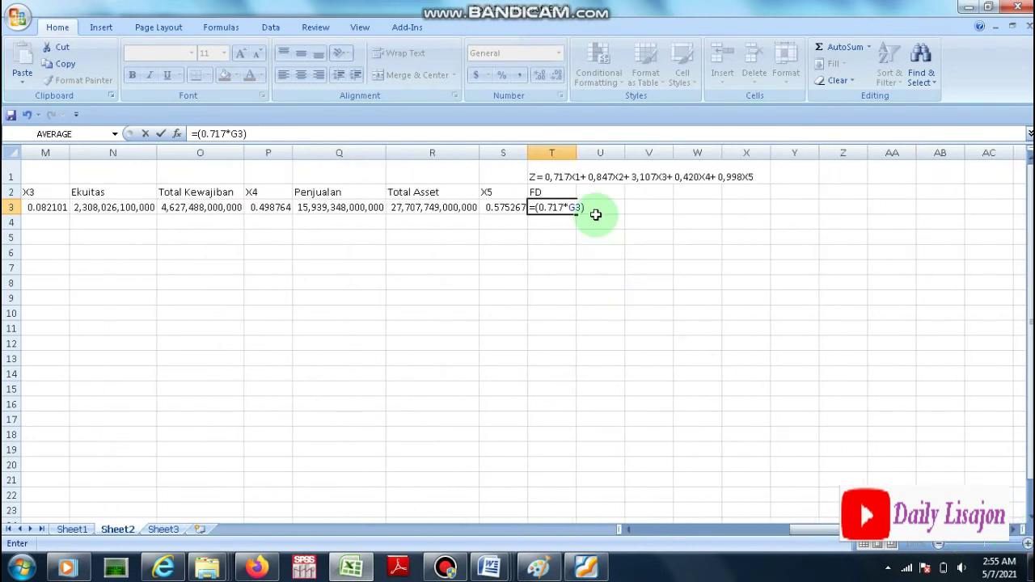
{"action": "left_click", "coordinate": [258, 133]}
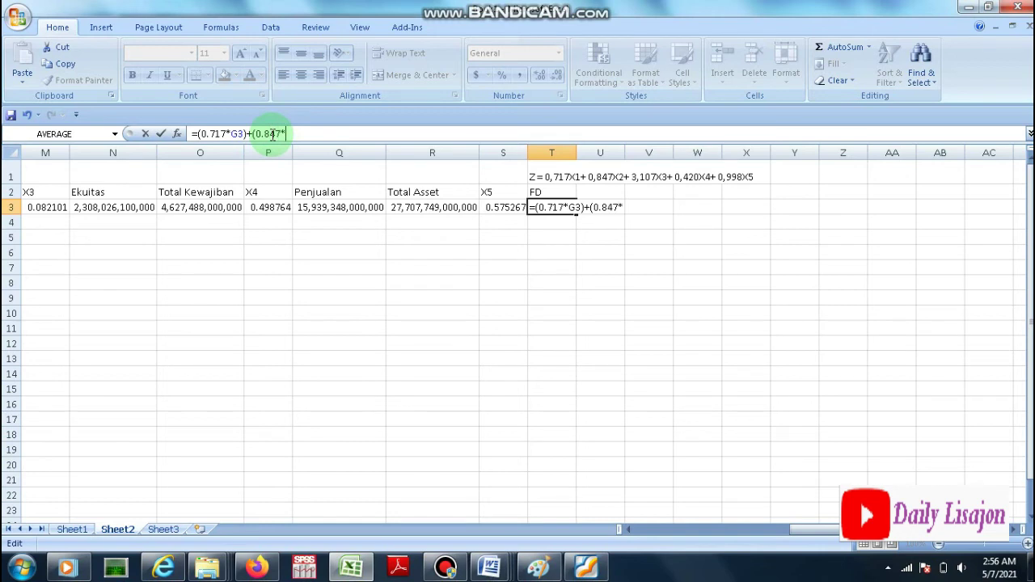
{"action": "left_click_drag", "start_coordinate": [812, 531], "coordinate": [747, 531]}
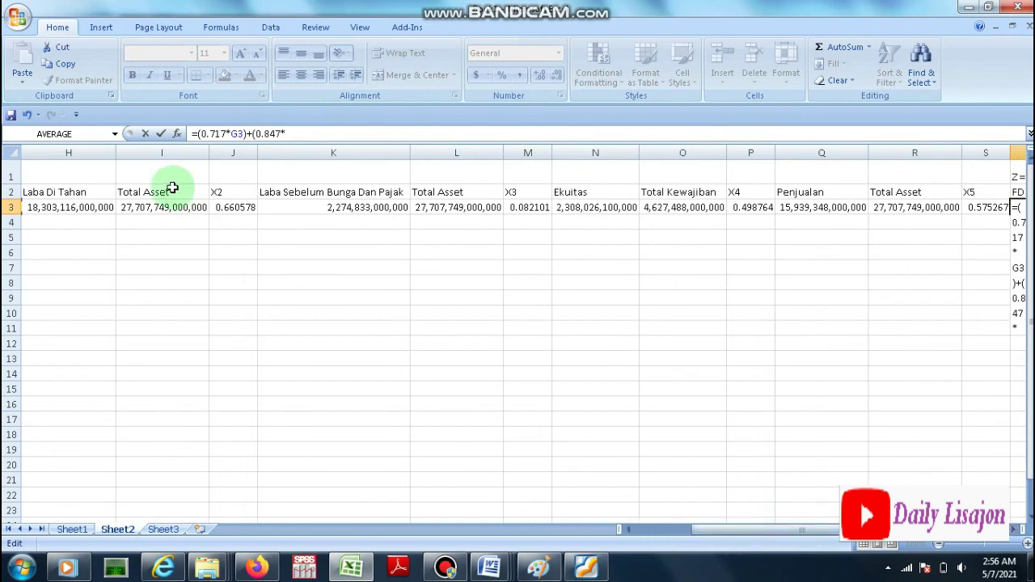
{"action": "left_click", "coordinate": [243, 209]}
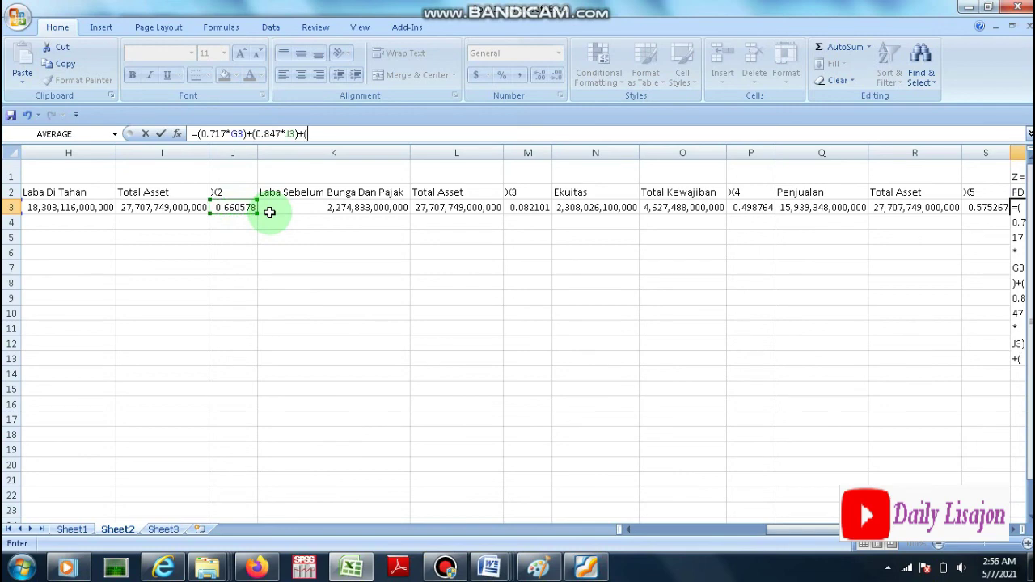
Step: Extend the FD formula in T3 with the 3.107 coefficient term, +(3.107*M2)
{"action": "left_click_drag", "start_coordinate": [811, 530], "coordinate": [818, 530]}
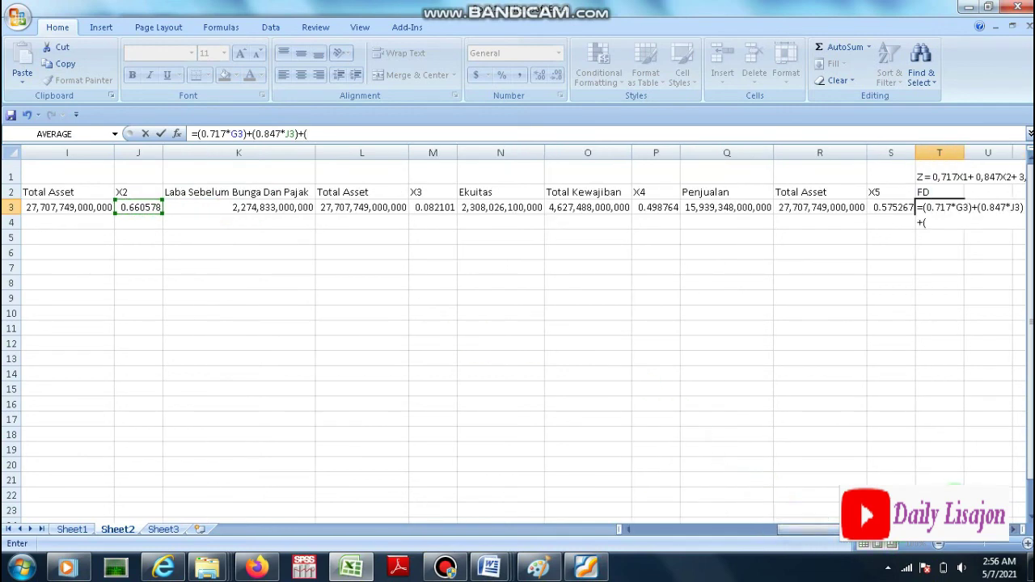
{"action": "left_click", "coordinate": [1015, 530]}
{"action": "left_click", "coordinate": [1016, 529]}
{"action": "left_click", "coordinate": [1016, 530]}
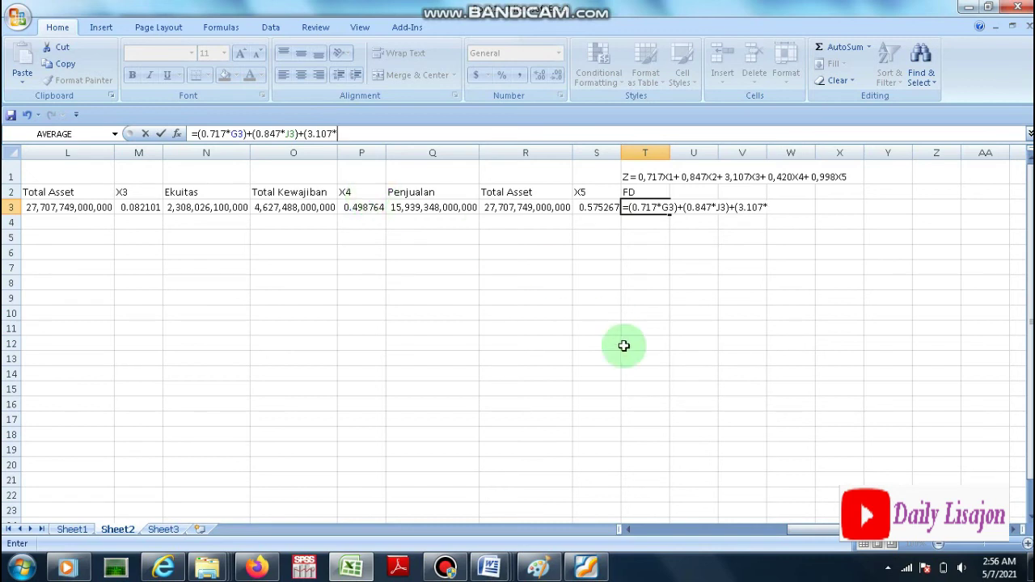
{"action": "left_click", "coordinate": [132, 195]}
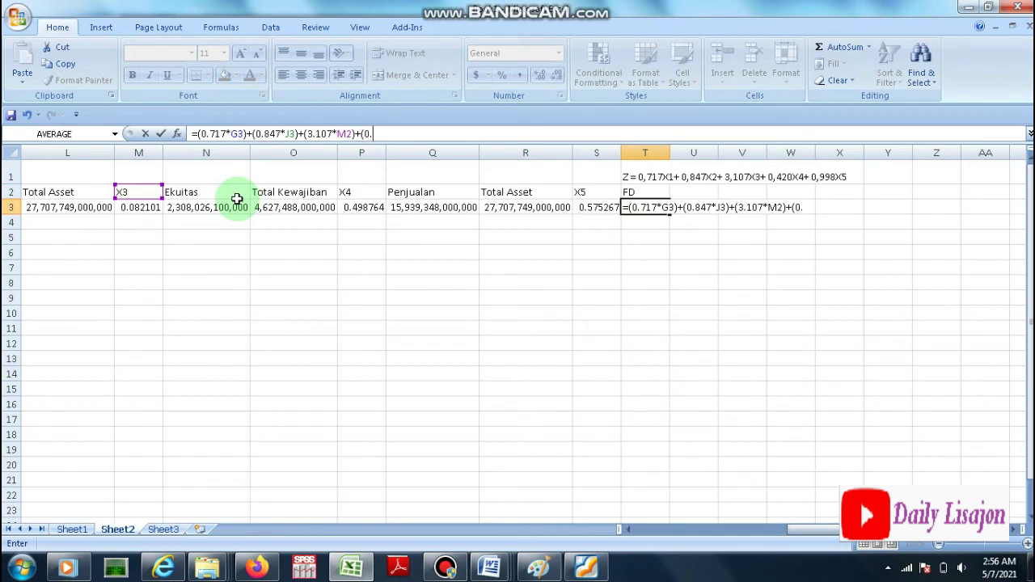
Step: Complete the FD formula in T3 with the X4 and X5 terms, +(0.420*P3)+(0.998*S3)
{"action": "type", "text": "*"}
{"action": "left_click", "coordinate": [370, 208]}
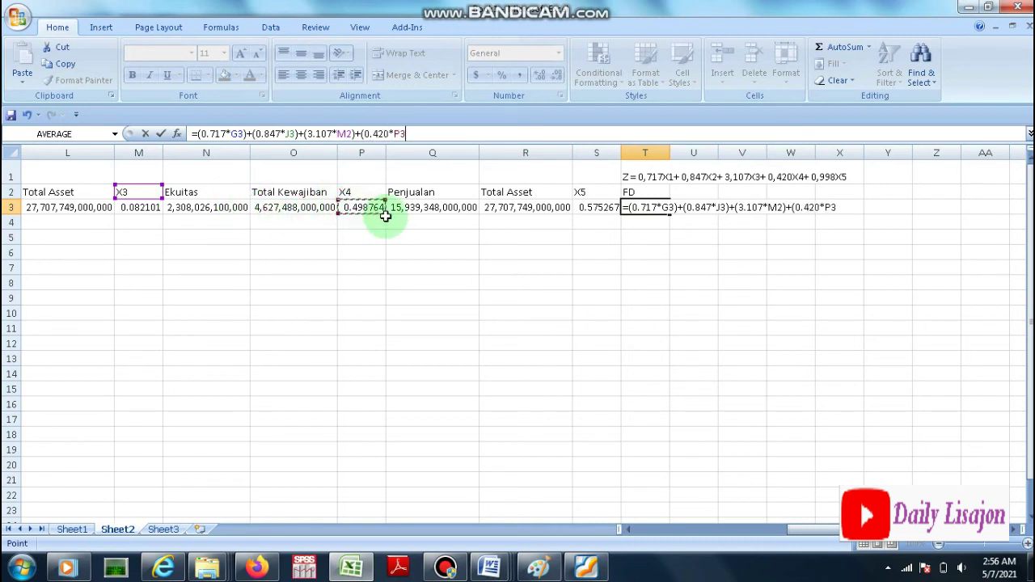
{"action": "type", "text": ")+("}
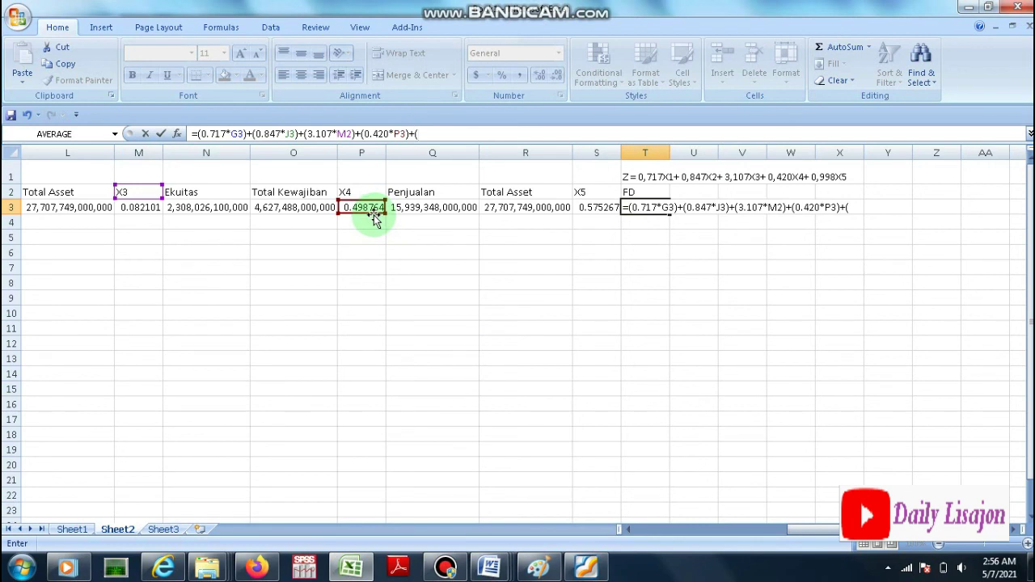
{"action": "type", "text": "0.998*"}
{"action": "left_click", "coordinate": [596, 209]}
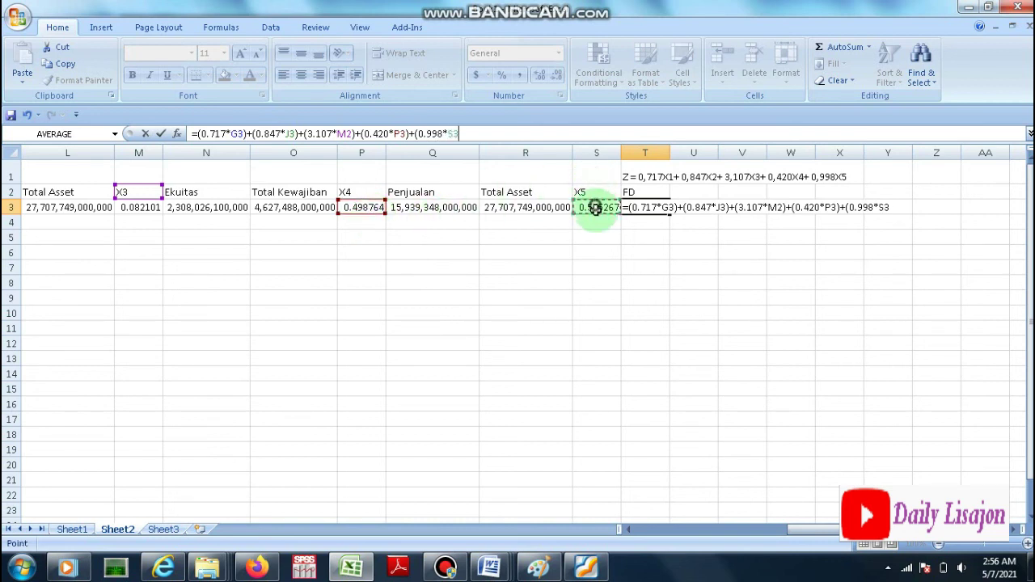
{"action": "type", "text": ")"}
{"action": "key", "text": "Return"}
{"action": "key", "text": "Up"}
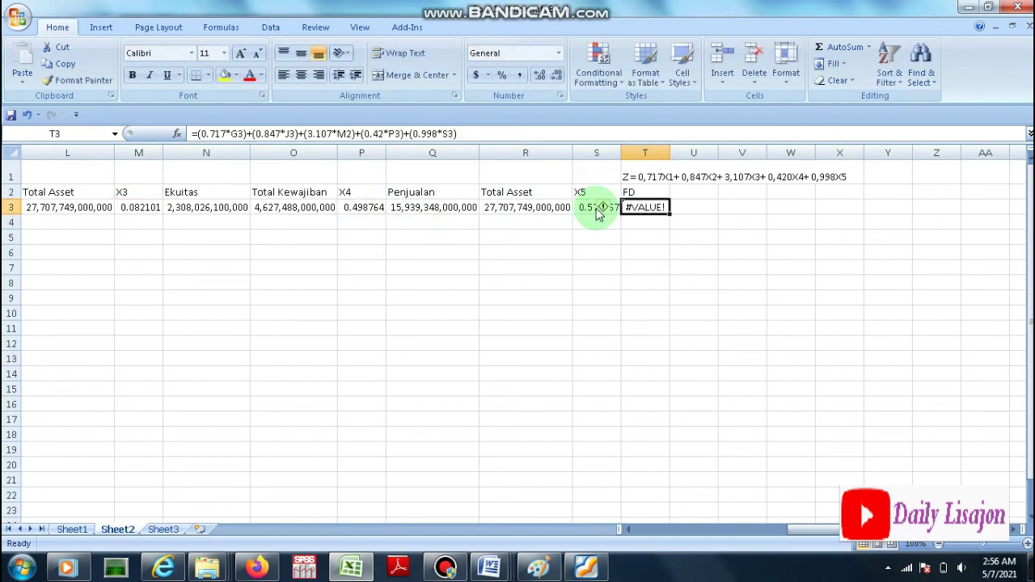
Step: Correct the FD formula in T3 to =((0.717*G3)+(0.847*J3)+(3.107*M3)+(0.42*P3)+(0.998*S3)), replacing the M2 reference and adding outer parentheses
{"action": "left_click", "coordinate": [464, 133]}
{"action": "type", "text": ")"}
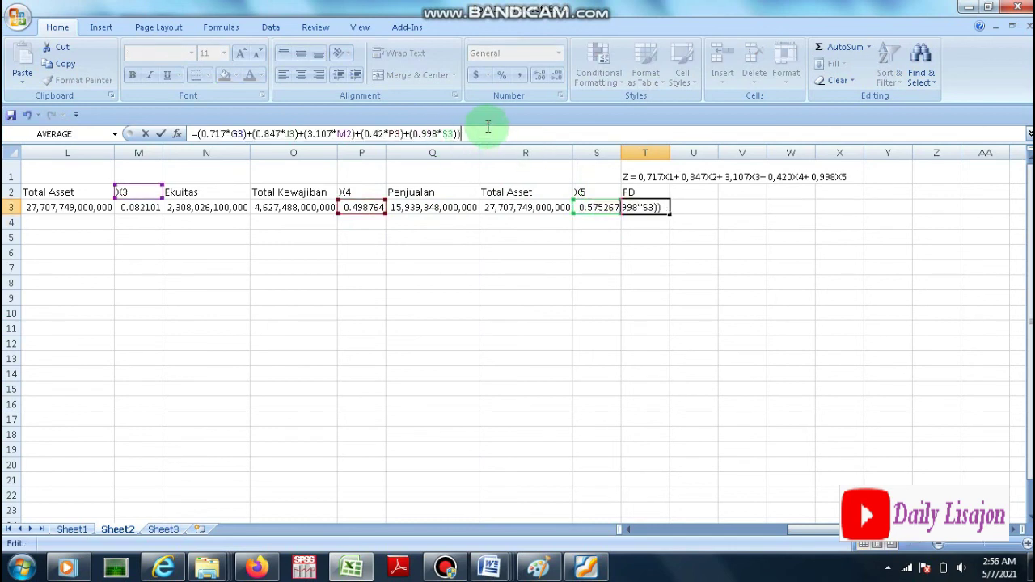
{"action": "left_click", "coordinate": [196, 133]}
{"action": "key", "text": "shift+End"}
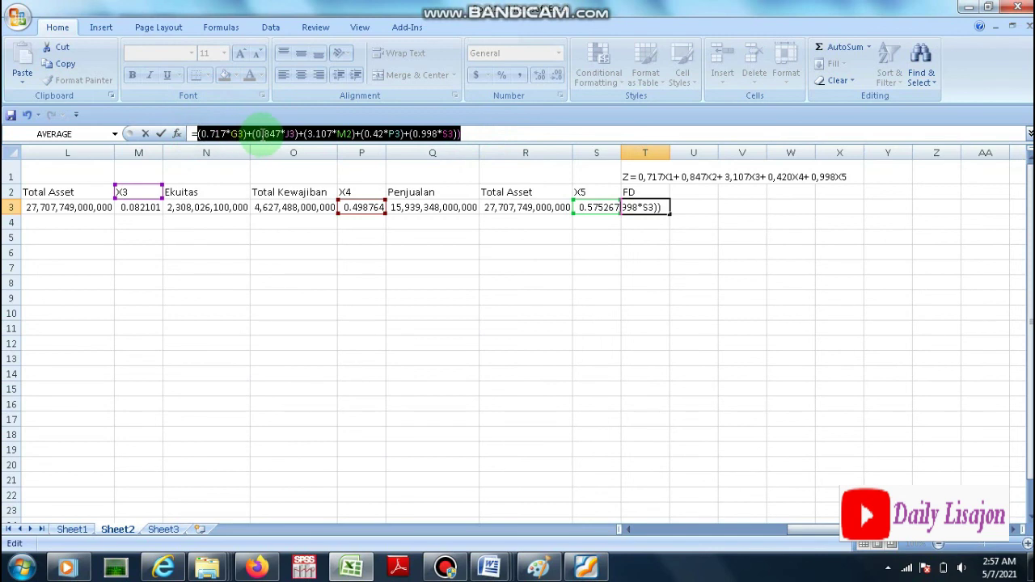
{"action": "type", "text": "("}
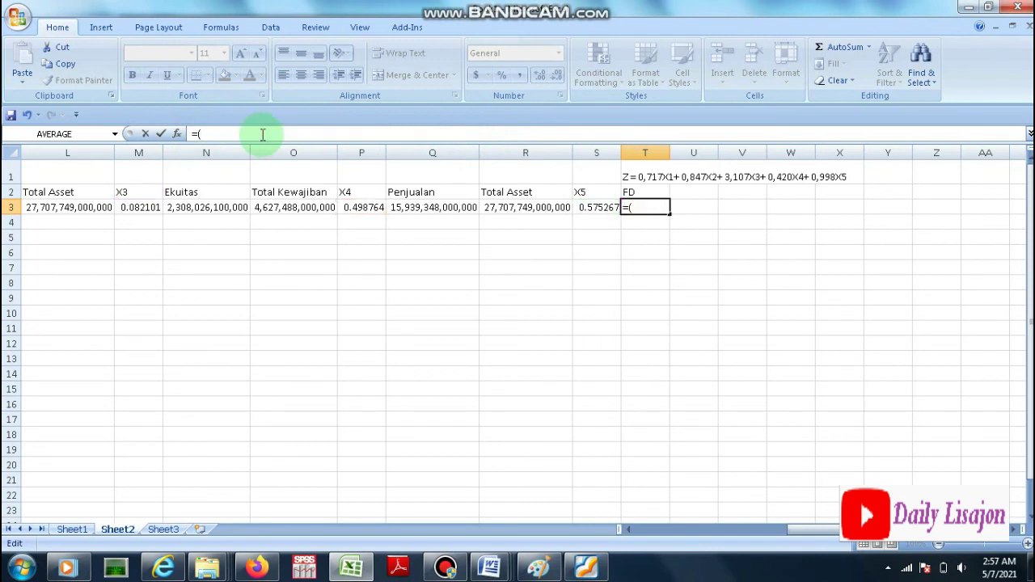
{"action": "key", "text": "ctrl+v"}
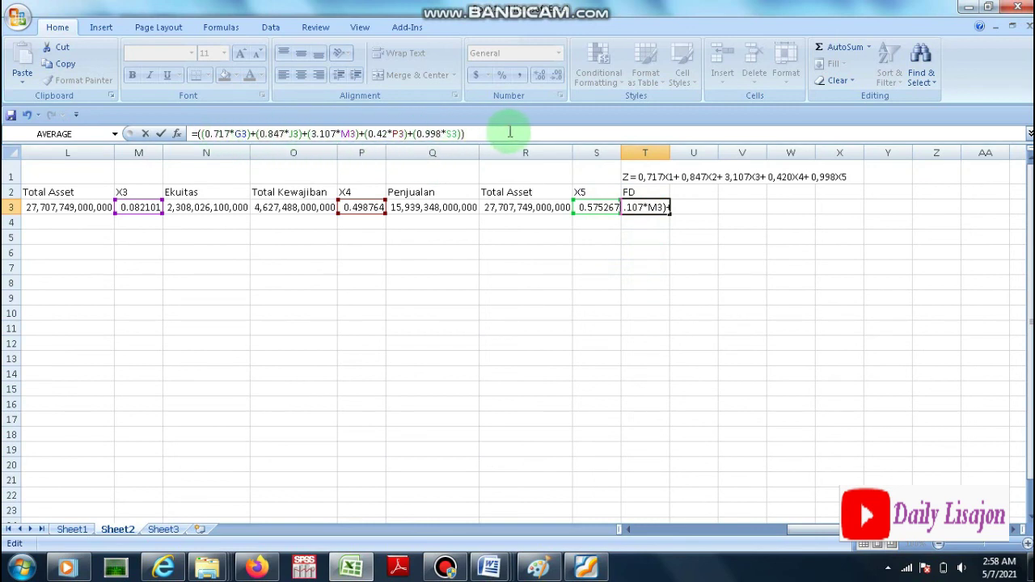
{"action": "key", "text": "Return"}
{"action": "key", "text": "Up"}
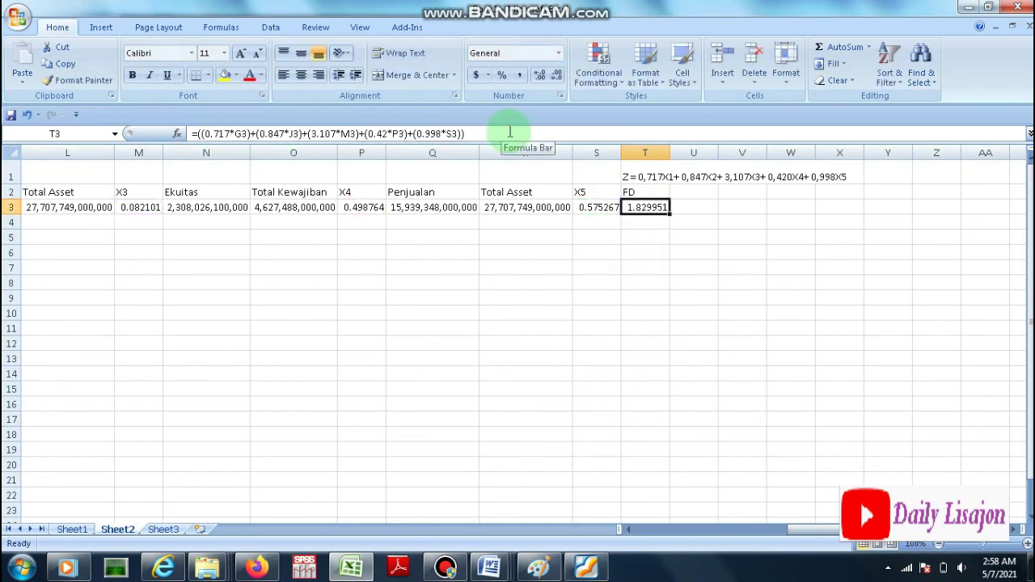